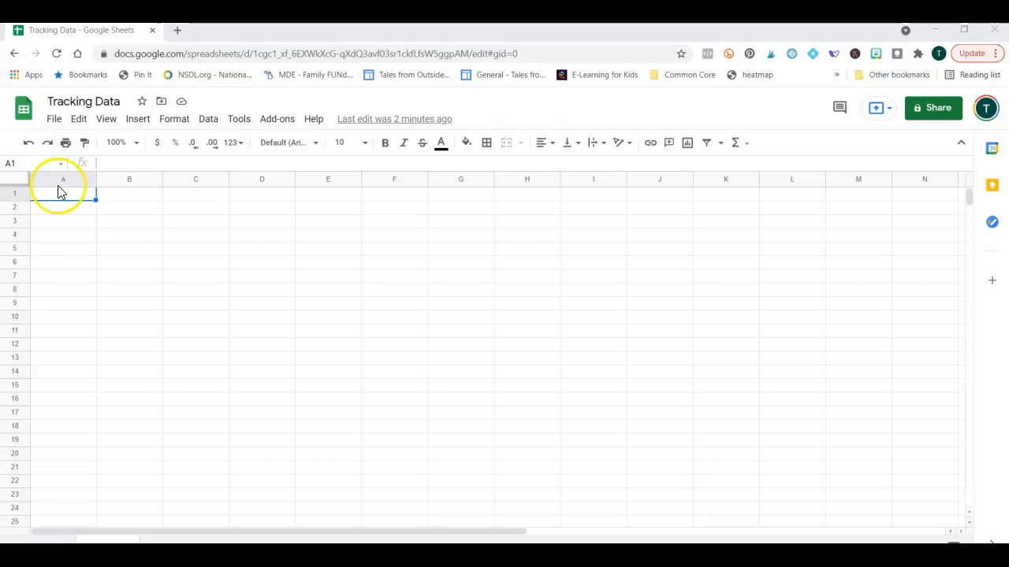
Widen column A and enter the student names one per row from cell A2 down.
left_click_drag(93, 182, 163, 175)
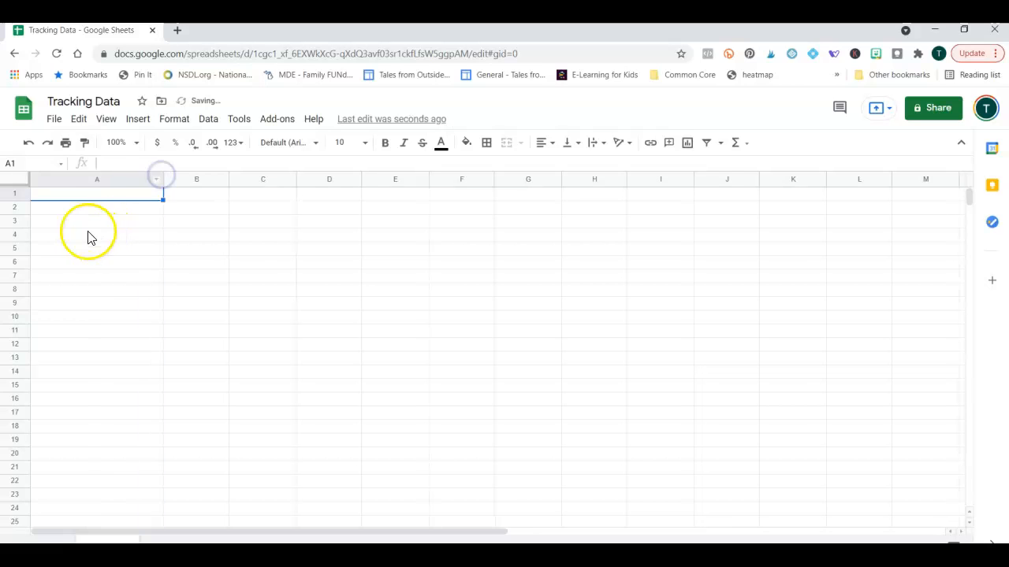
left_click(70, 210)
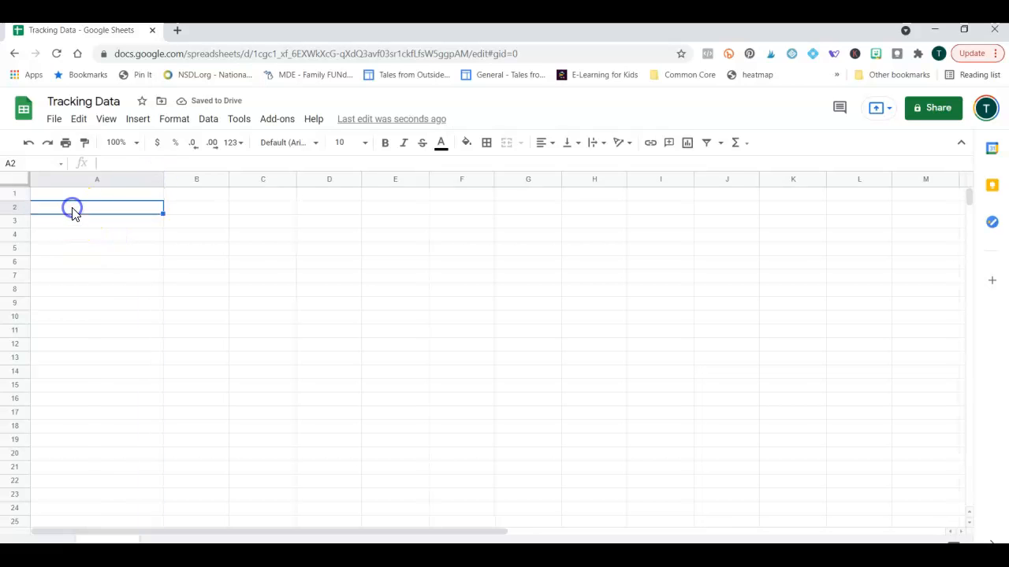
key("Return")
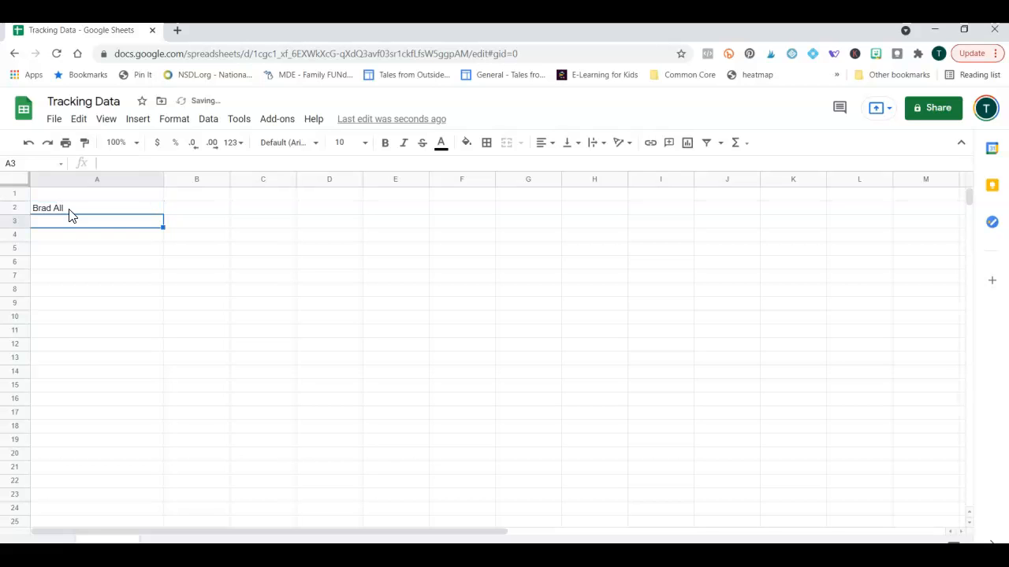
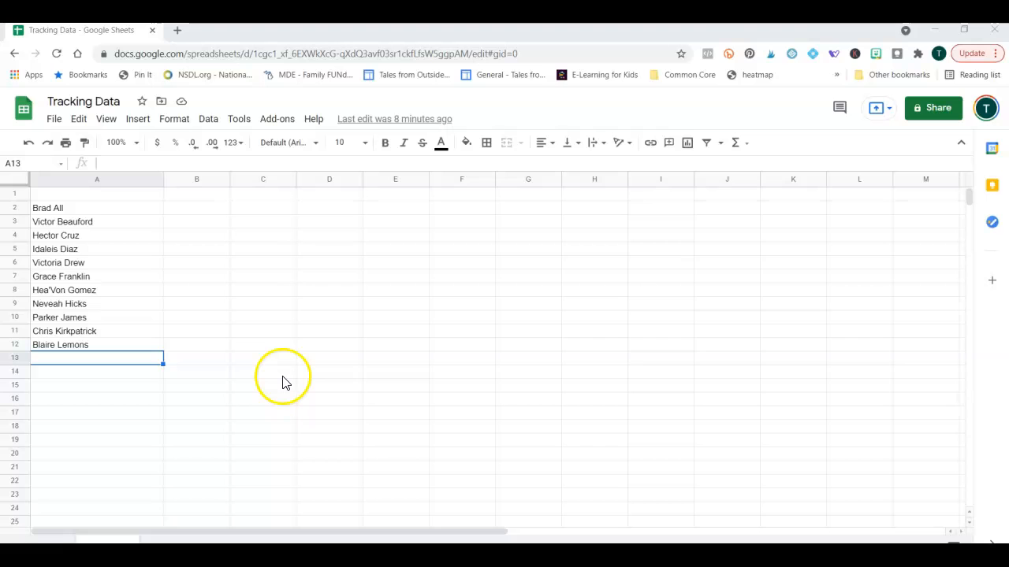
Put an outer border around columns B and C.
left_click_drag(197, 180, 263, 176)
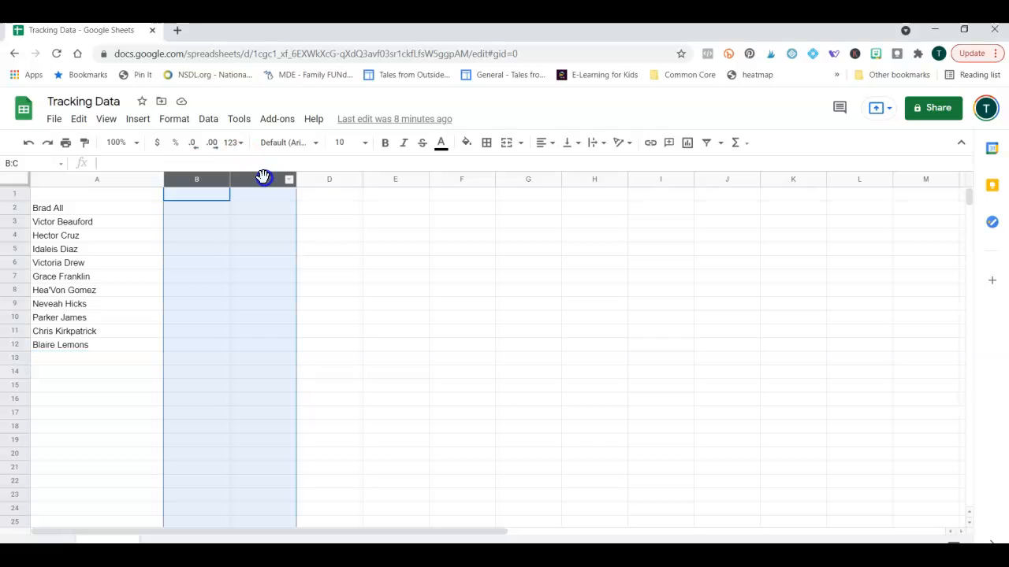
left_click(486, 143)
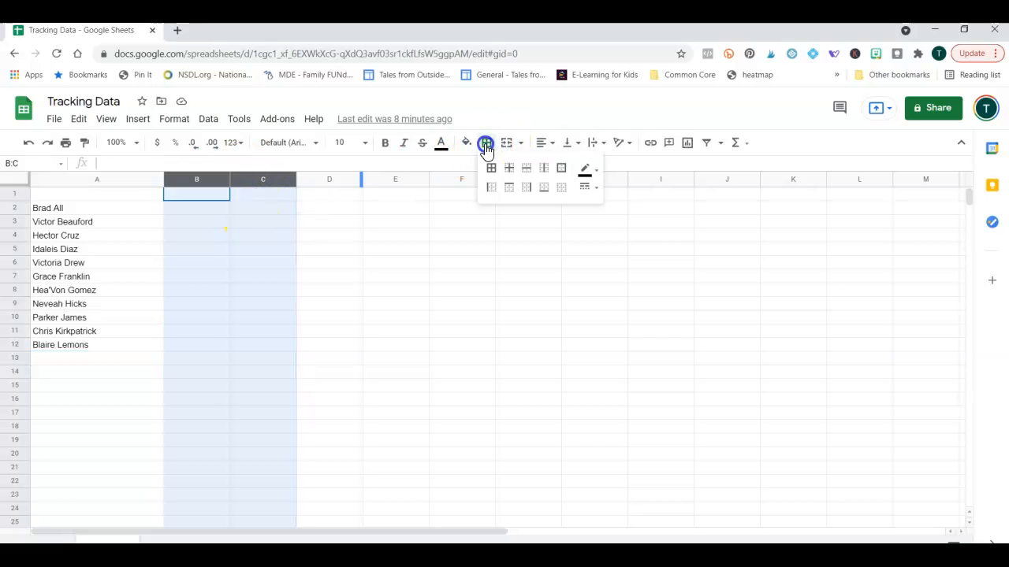
left_click(561, 169)
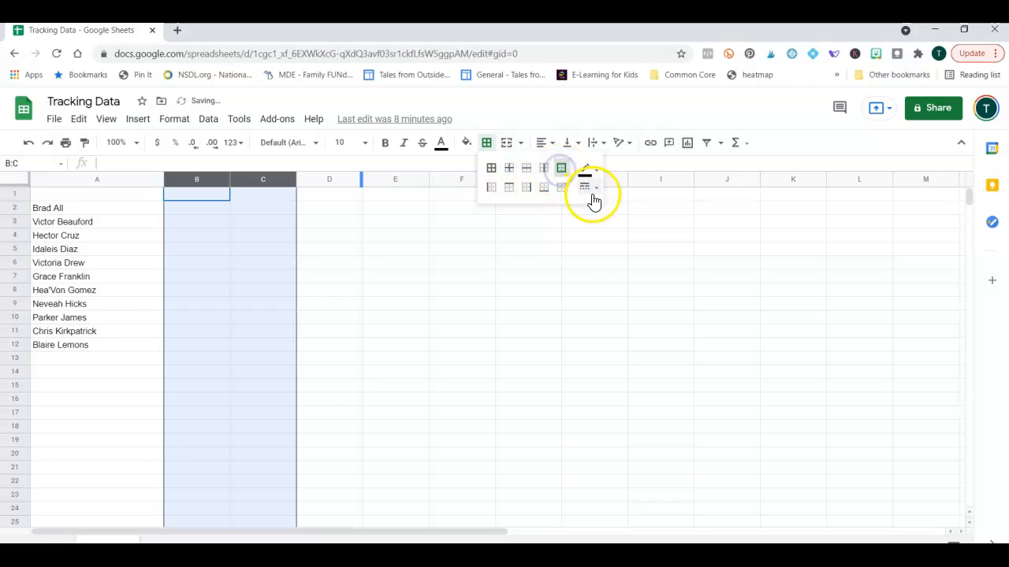
left_click(328, 322)
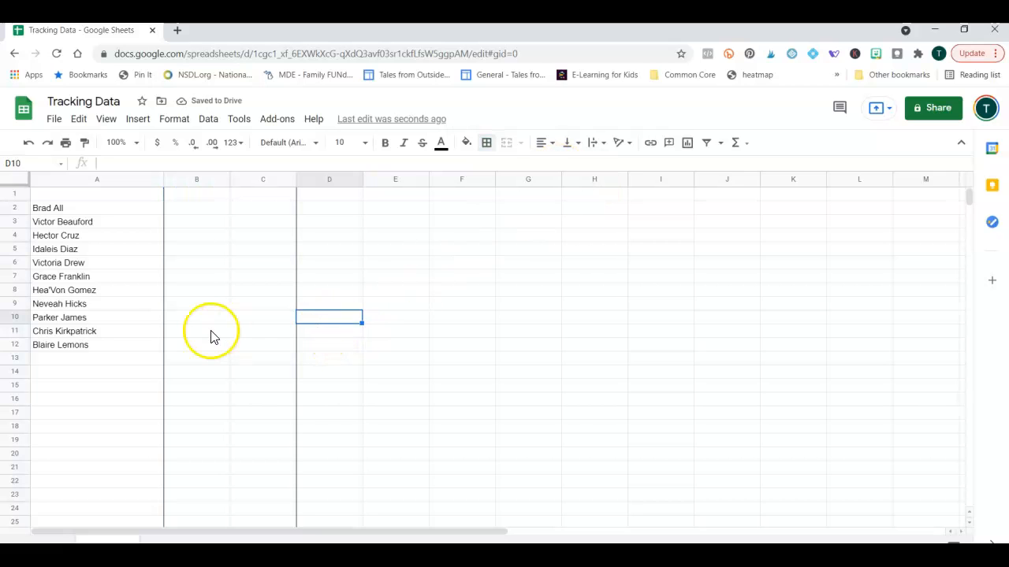
Insert a blank row above row 1 and head B2 'Raw Scores' and C2 'Percentage'.
left_click(16, 195)
right_click(15, 196)
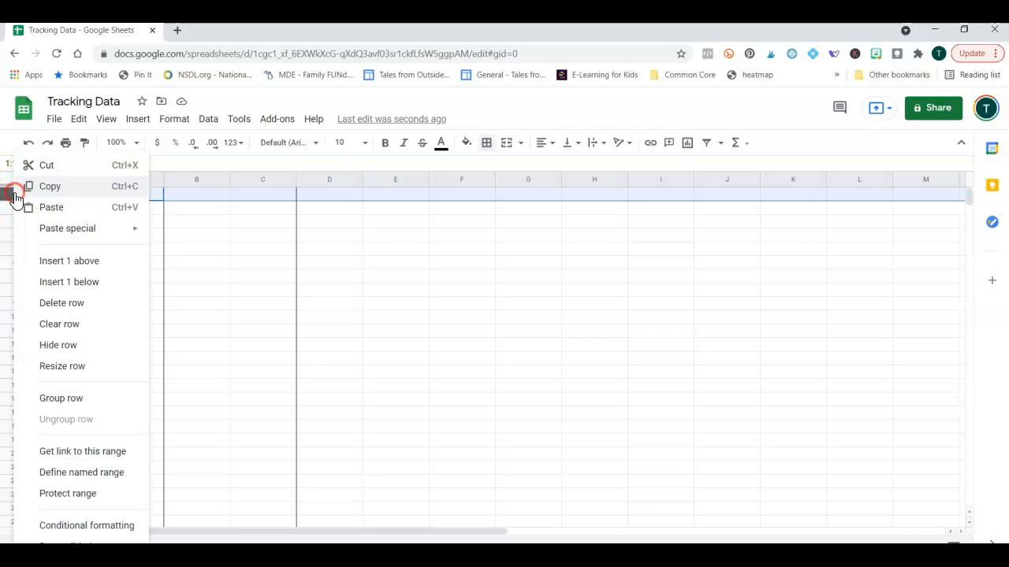
left_click(37, 260)
left_click(210, 264)
left_click(201, 212)
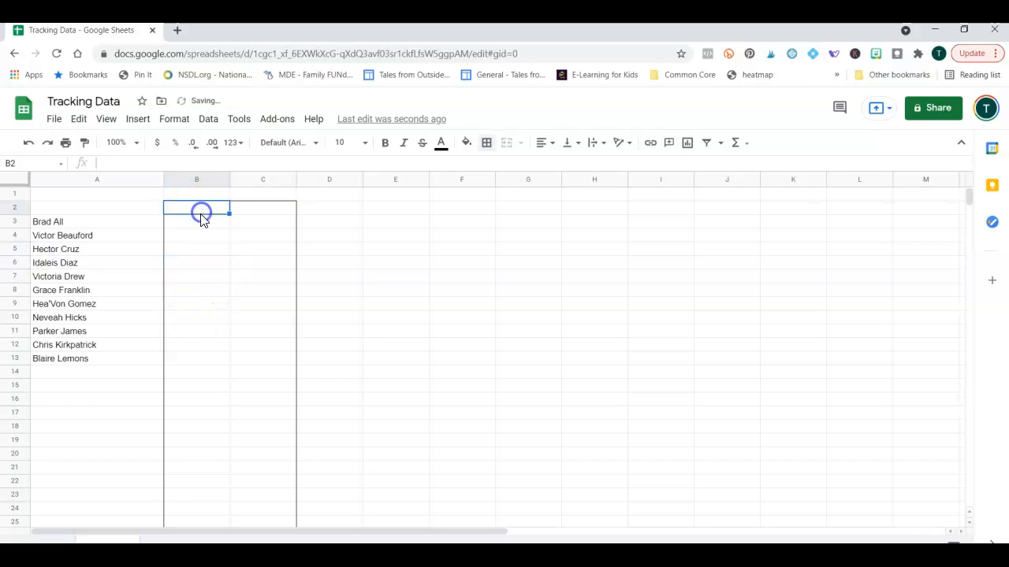
type("Raw Scores")
key("Tab")
type("Percentag")
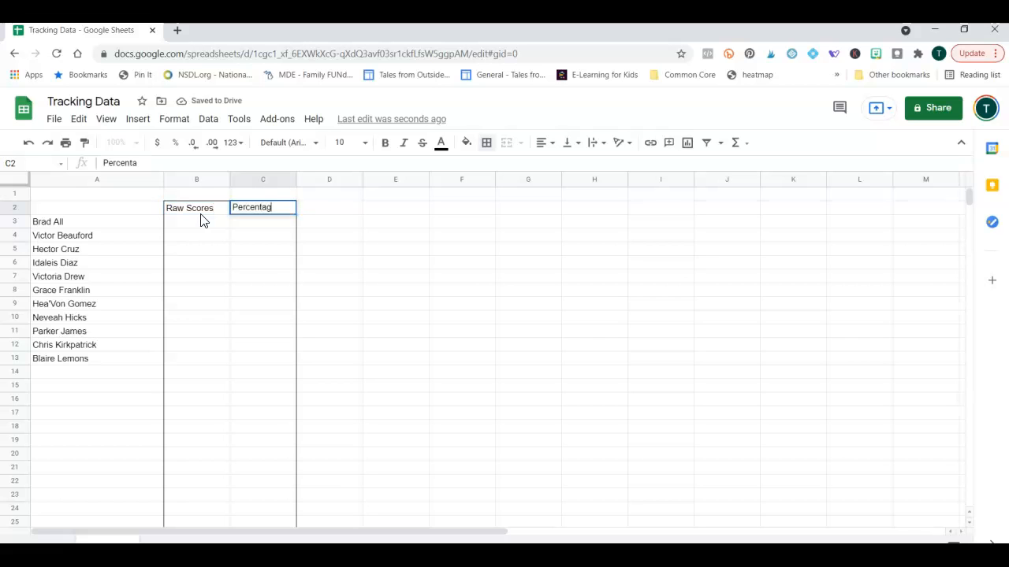
type("e")
key("Return")
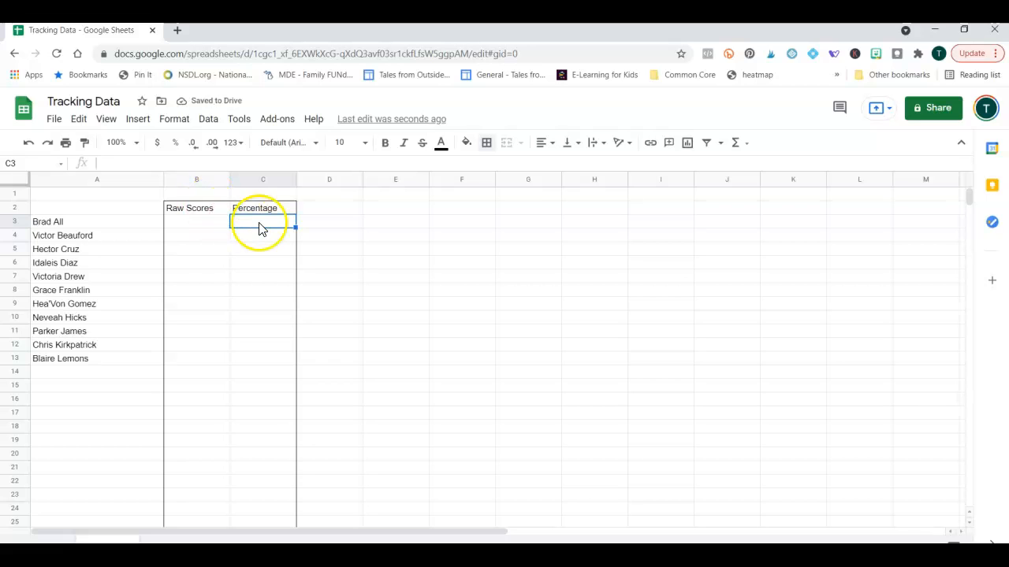
Type a 'Pts' label in B1 and insert a blank row above row 1.
left_click(212, 194)
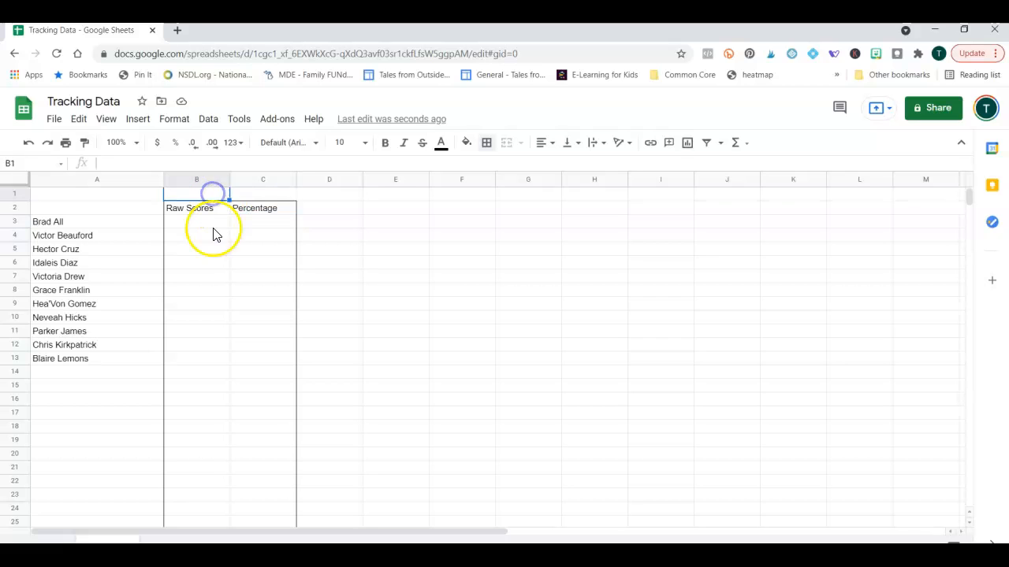
type("Pts:")
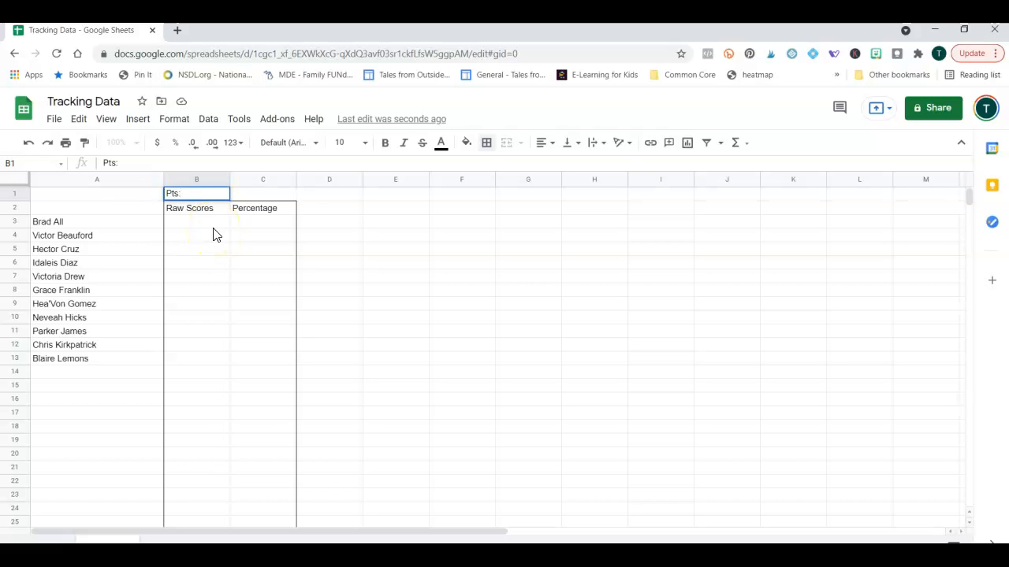
key("Tab")
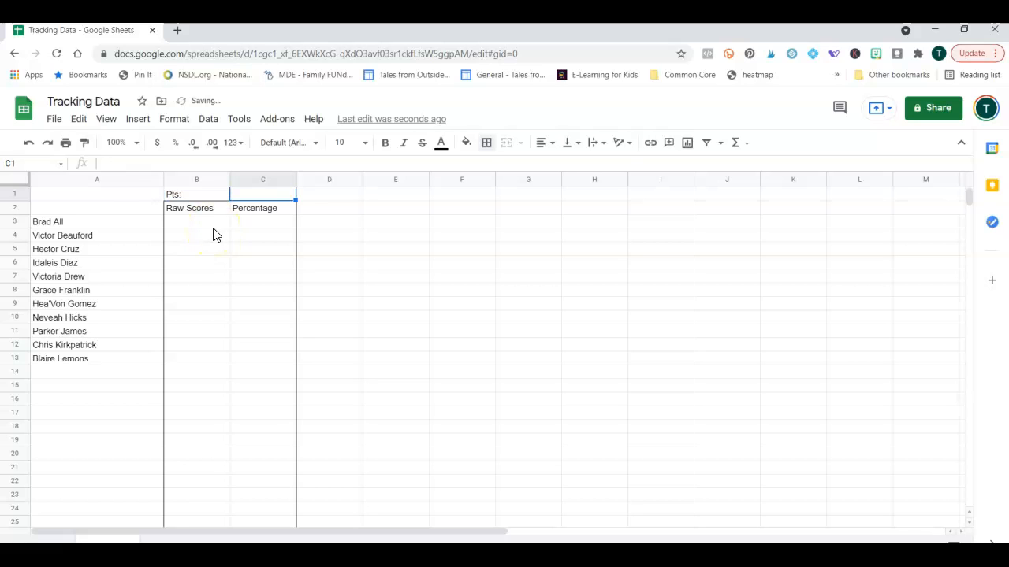
right_click(7, 193)
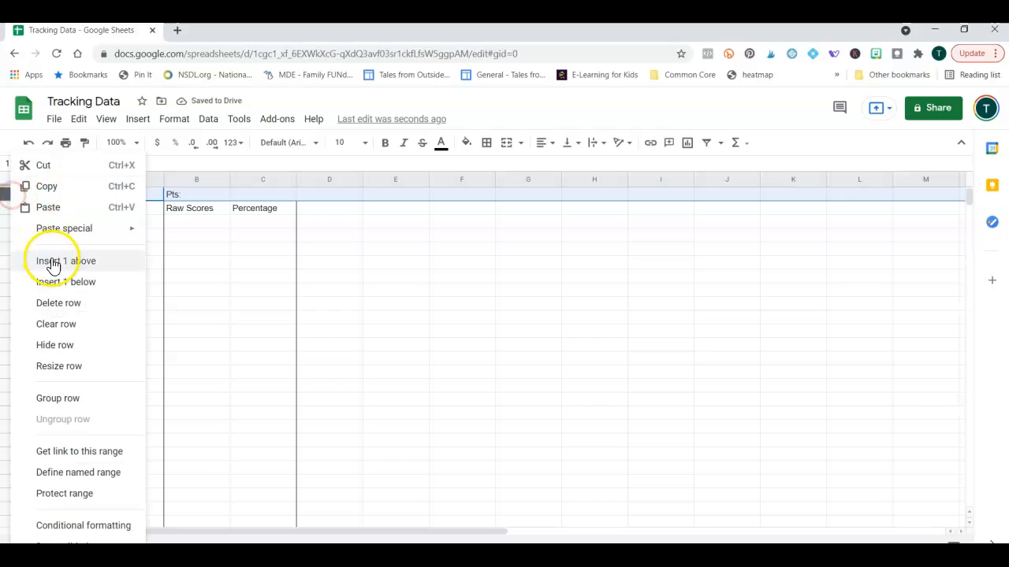
left_click(53, 265)
left_click(271, 275)
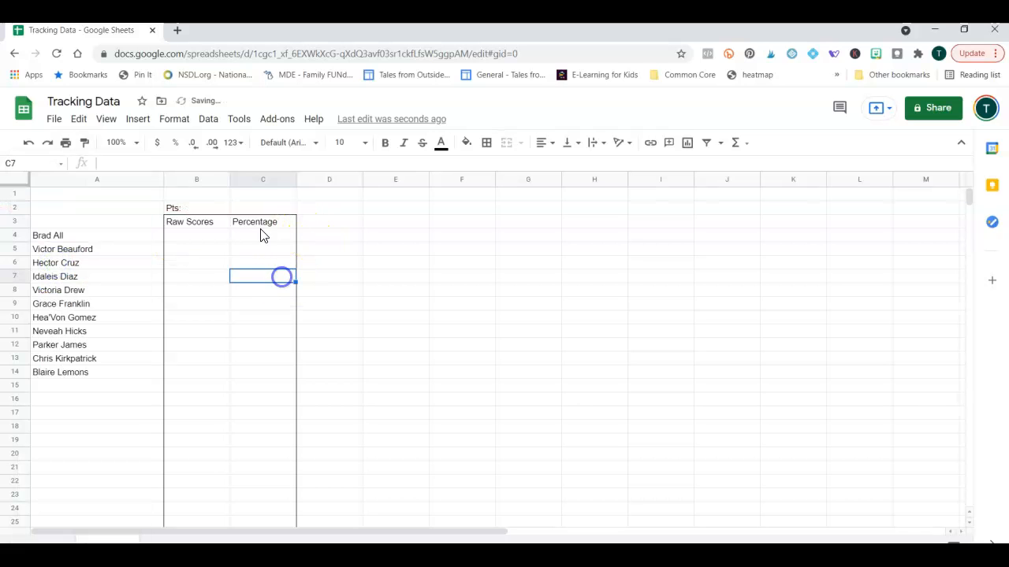
Move the Pts label from B2 into cell A2.
left_click(221, 196)
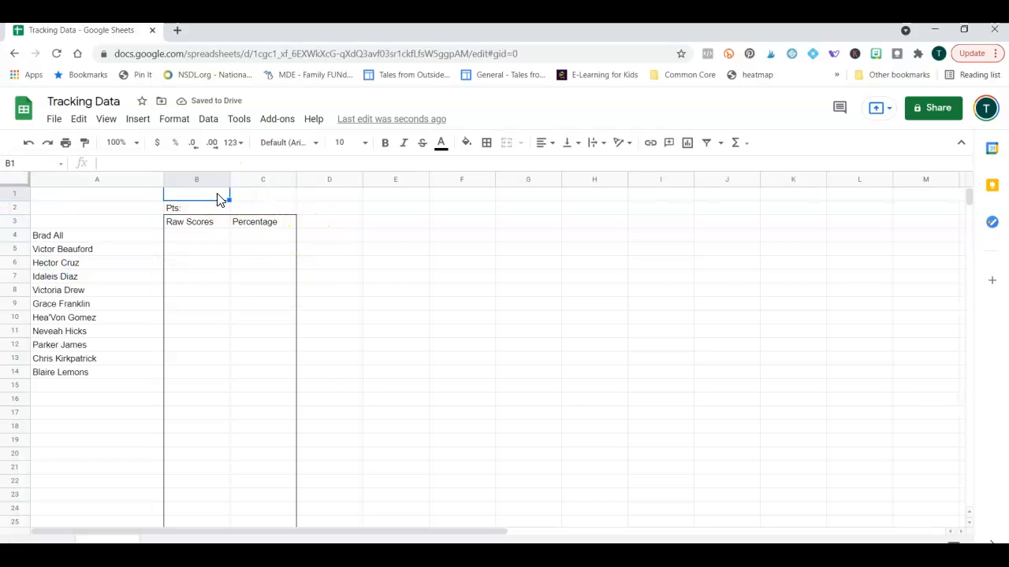
key("Down")
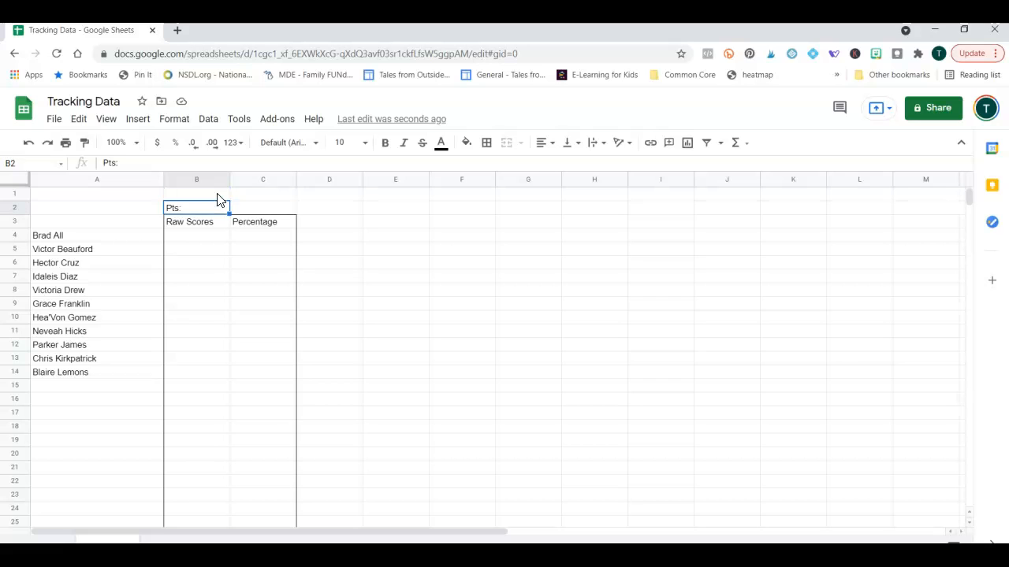
key("ctrl+x")
key("Left")
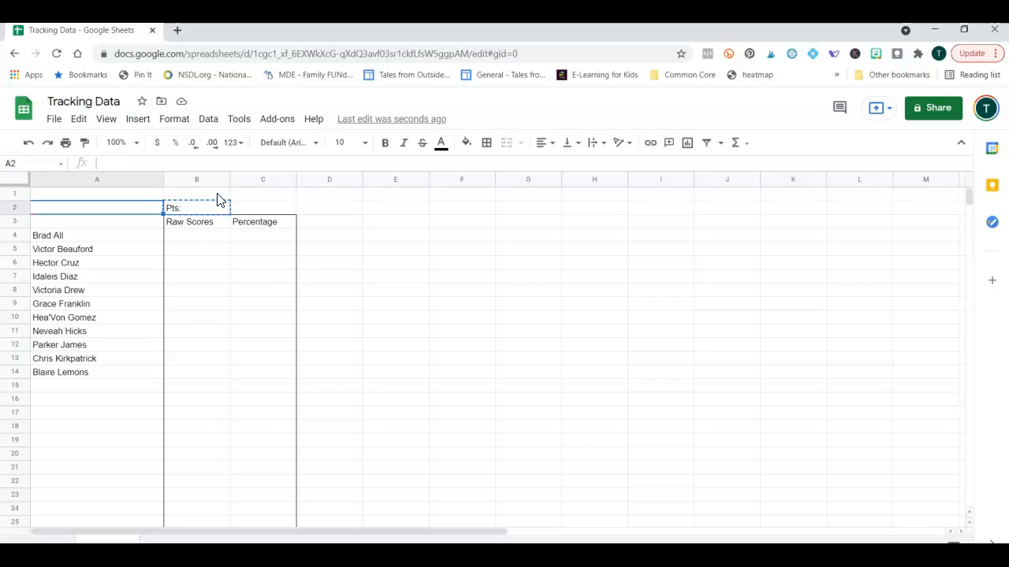
key("ctrl+v")
Add a colon to the A1 label so it reads 'Standard:'.
key("Right")
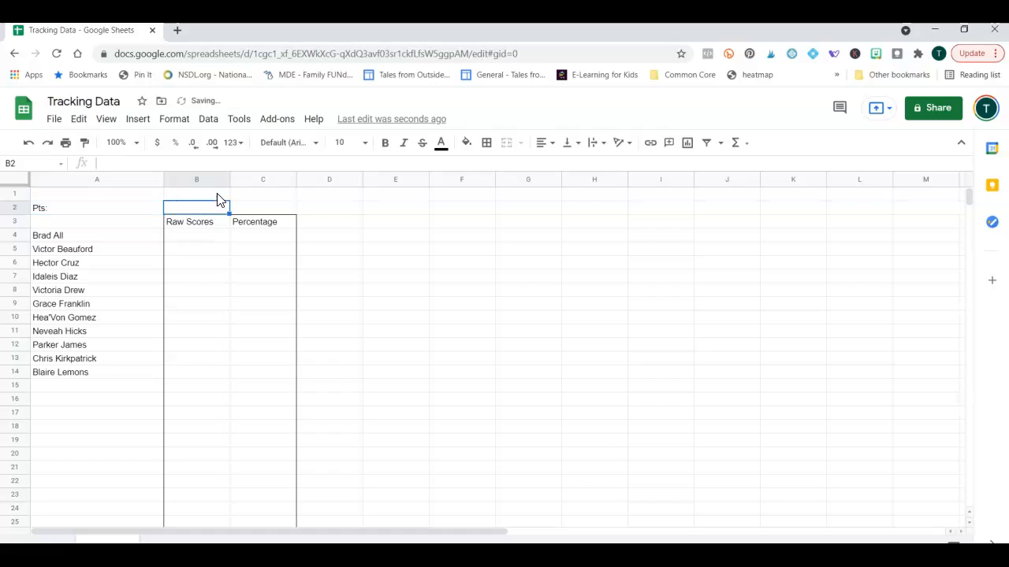
key("Down")
key("Up")
key("Right")
key("Left")
key("Up")
key("Right")
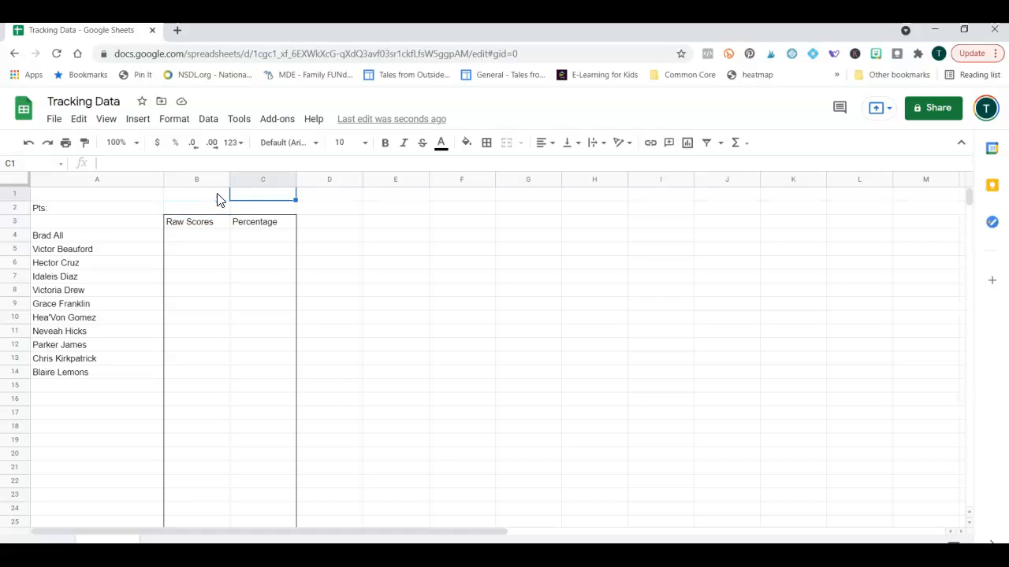
key("Left")
key("Left")
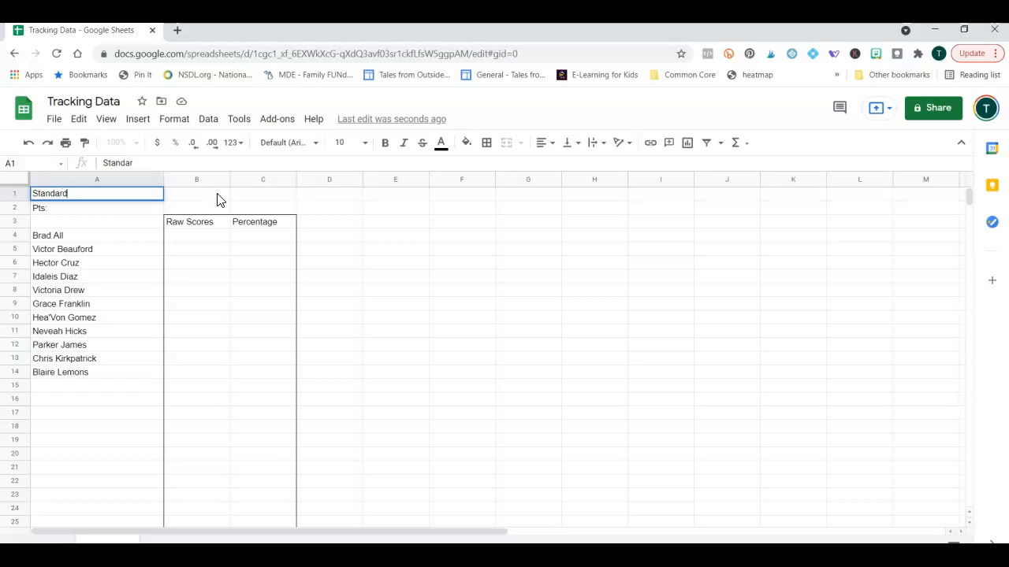
type(":")
key("Return")
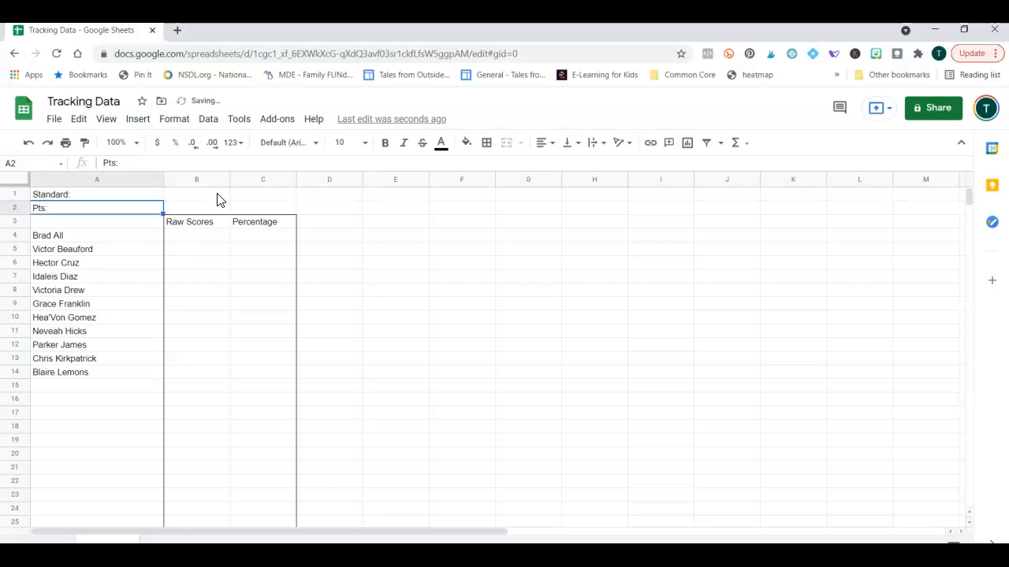
Insert another row above row 1 and label A1 'Skill:'.
right_click(14, 196)
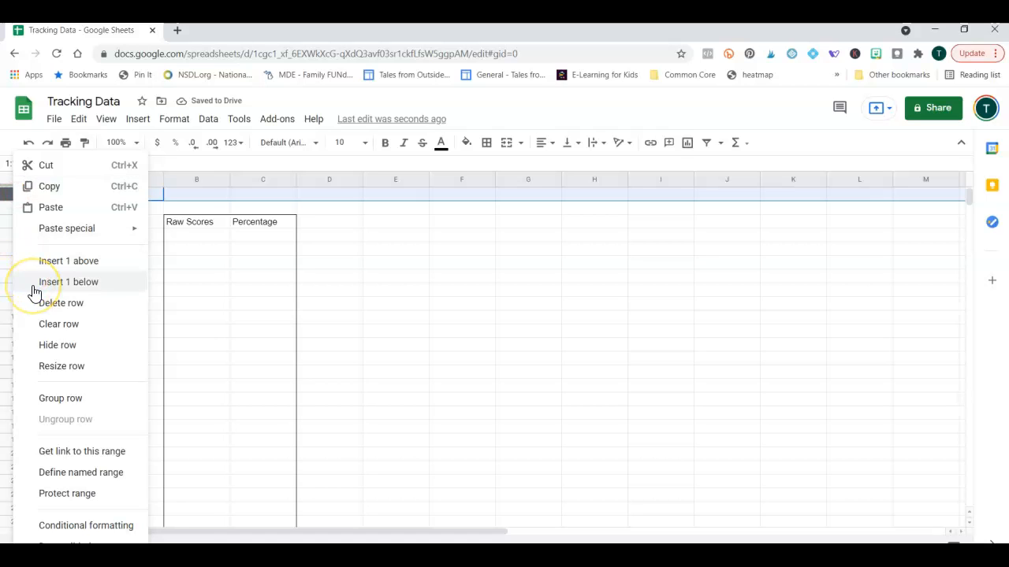
left_click(34, 261)
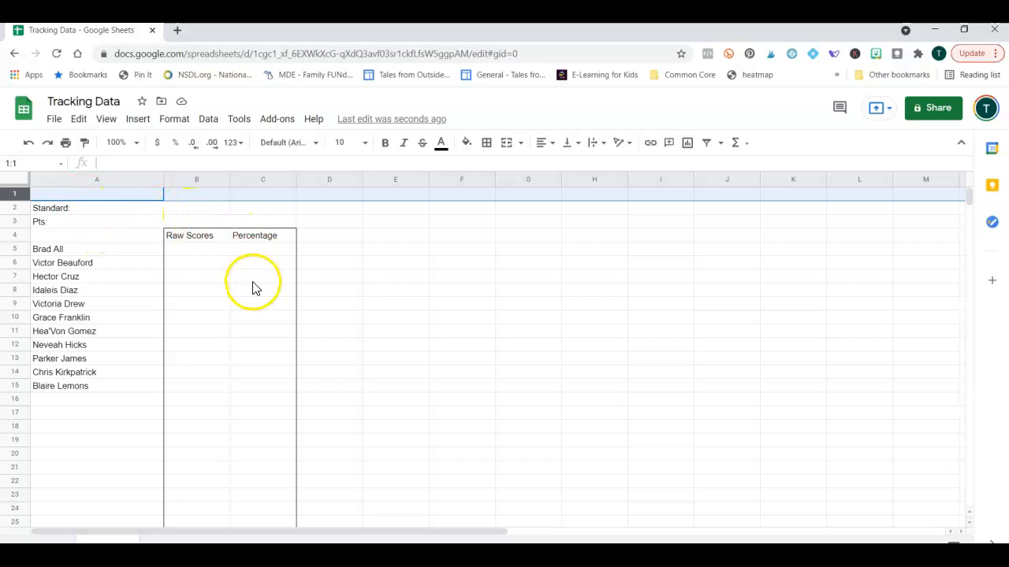
right_click(128, 194)
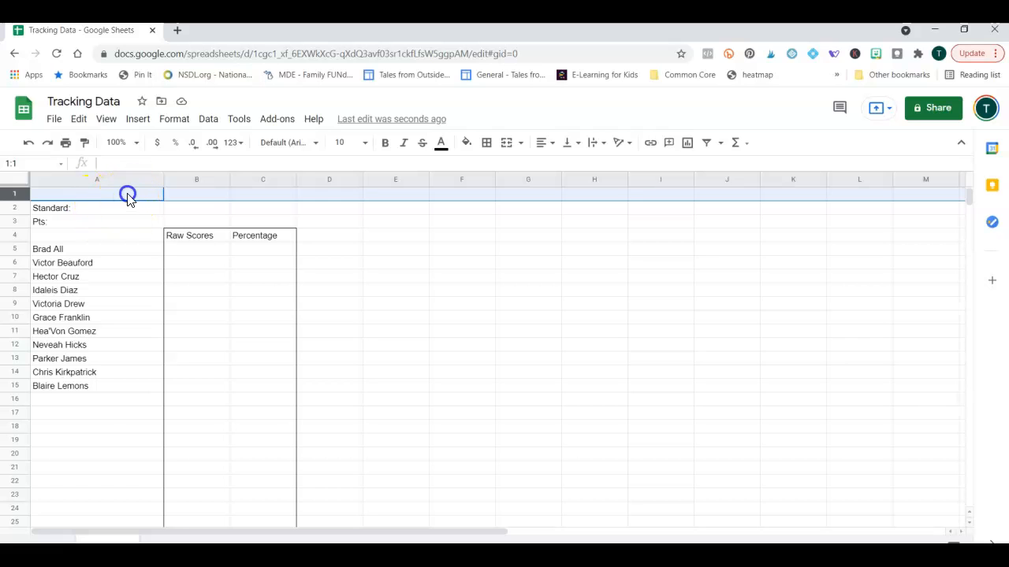
left_click(127, 193)
type("Skill")
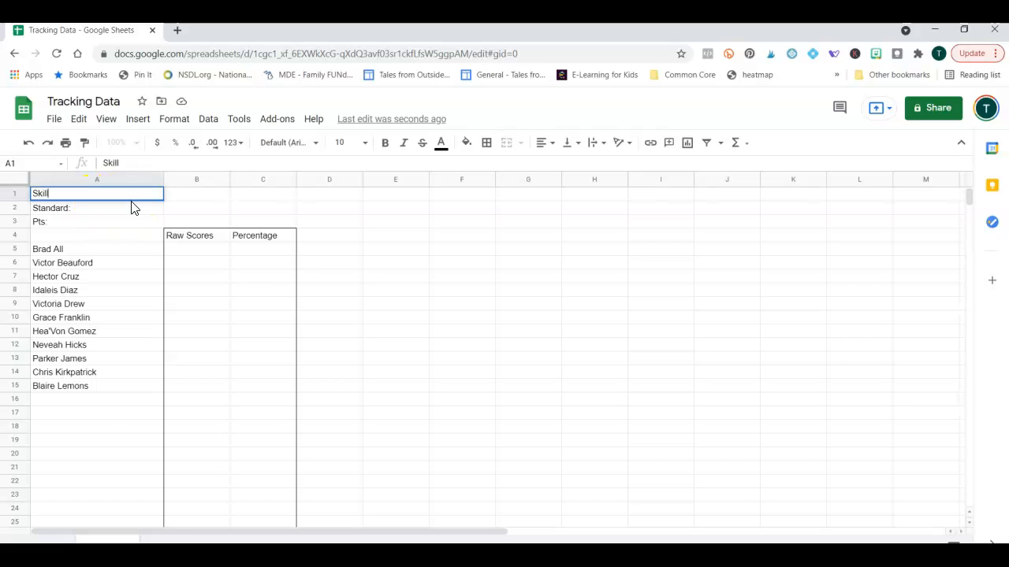
left_click(131, 208)
left_click(130, 195)
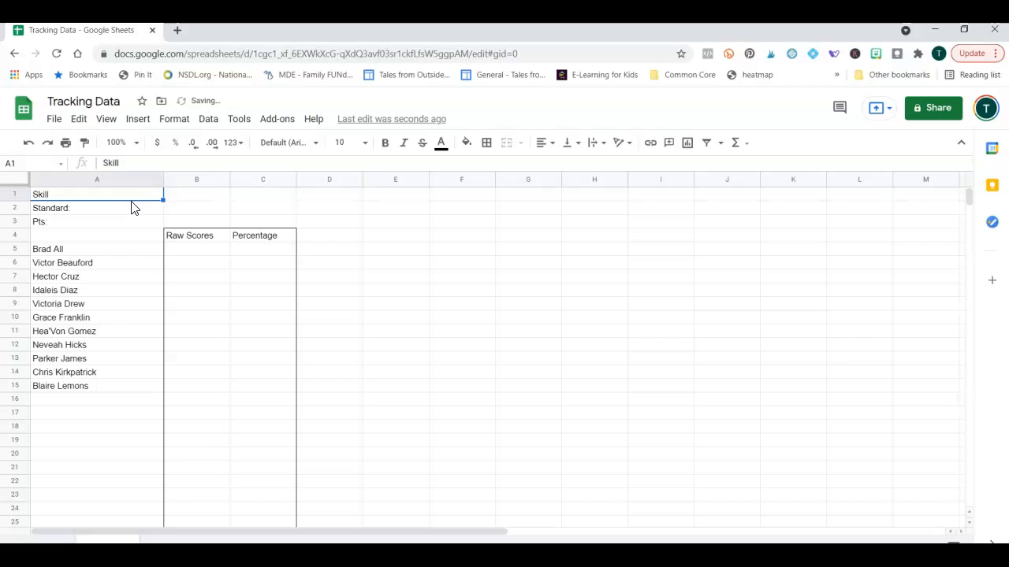
left_click(134, 163)
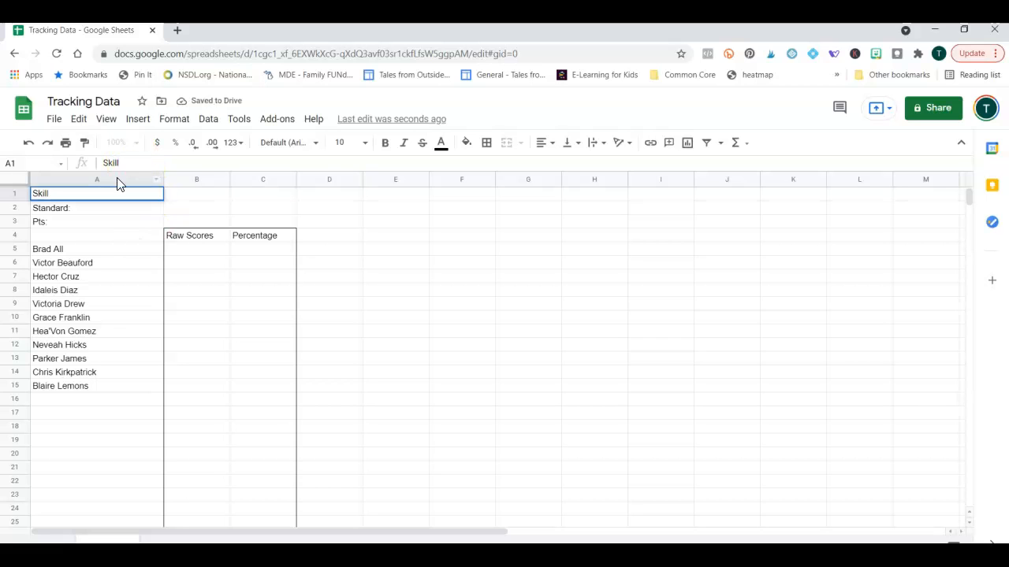
type(":")
key("Return")
left_click(30, 164)
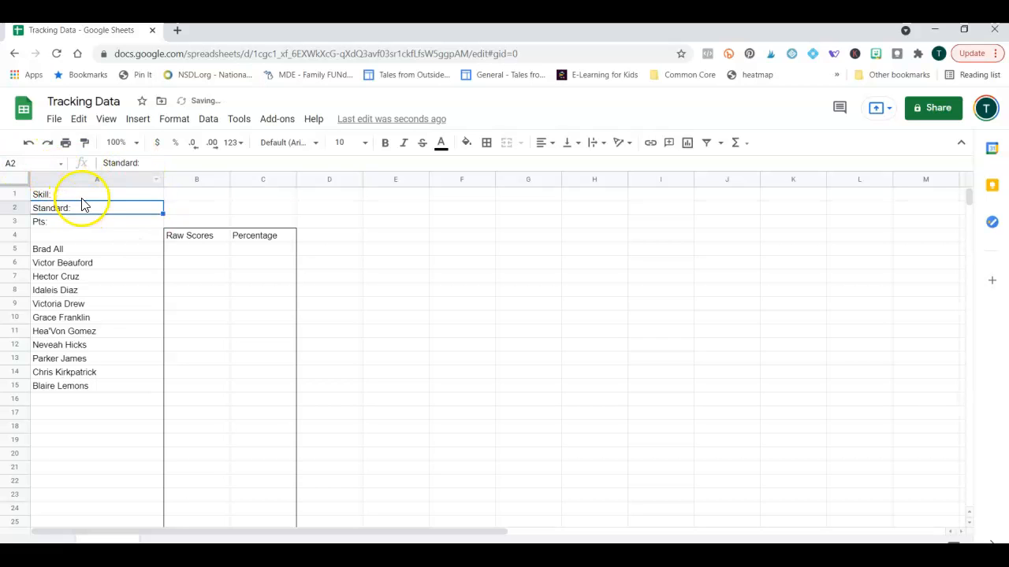
Right-align the Skill, Standard and Pts labels in A1:A3.
left_click_drag(86, 194, 86, 226)
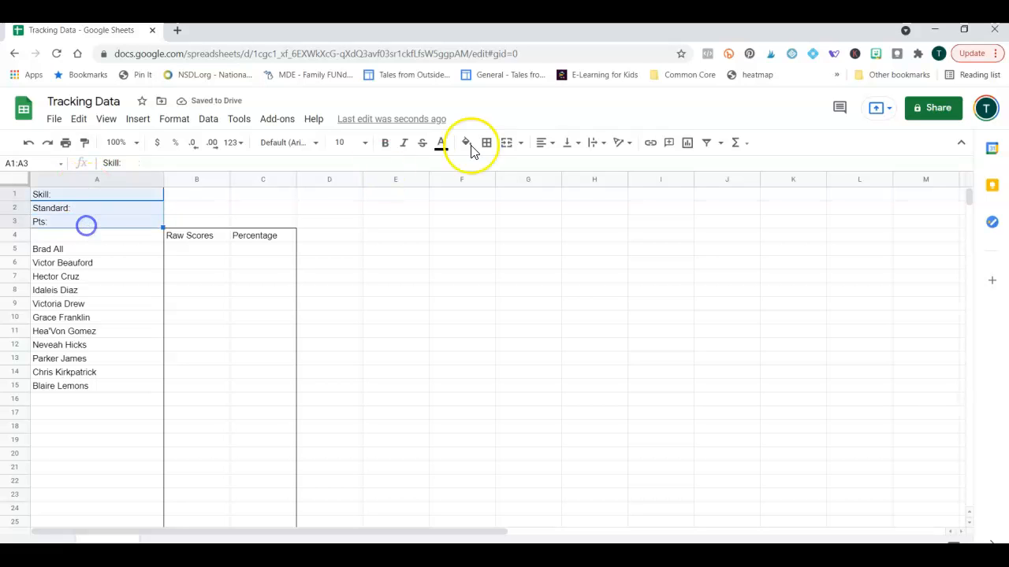
left_click(542, 143)
left_click(570, 163)
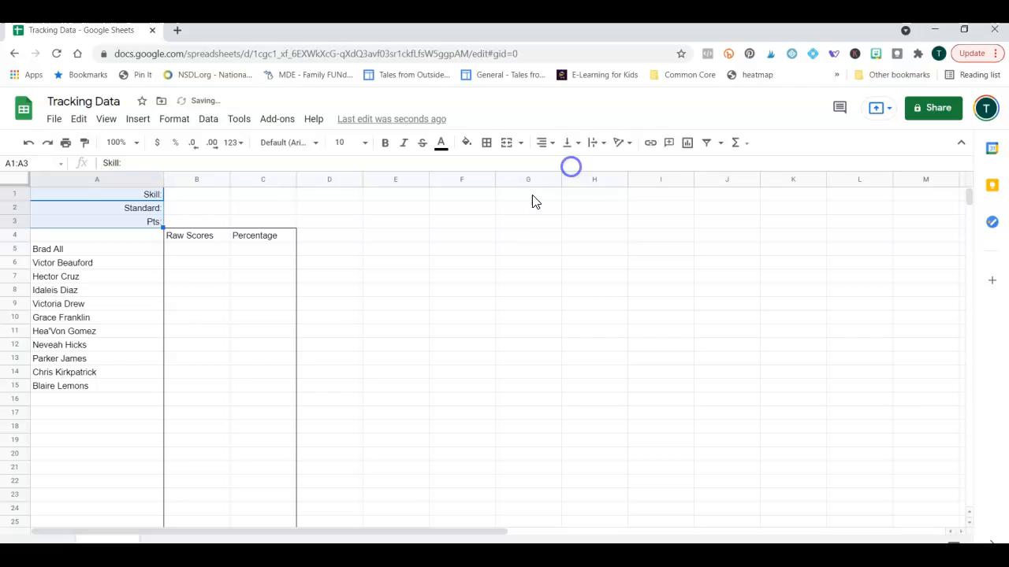
Set the whole sheet's font to Poppins.
left_click(15, 180)
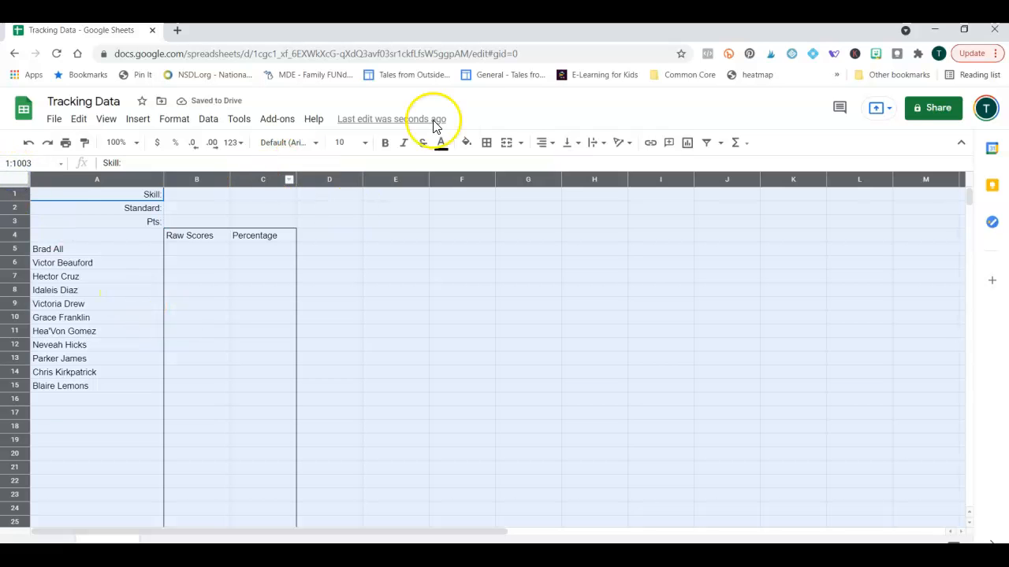
left_click(315, 144)
left_click(307, 288)
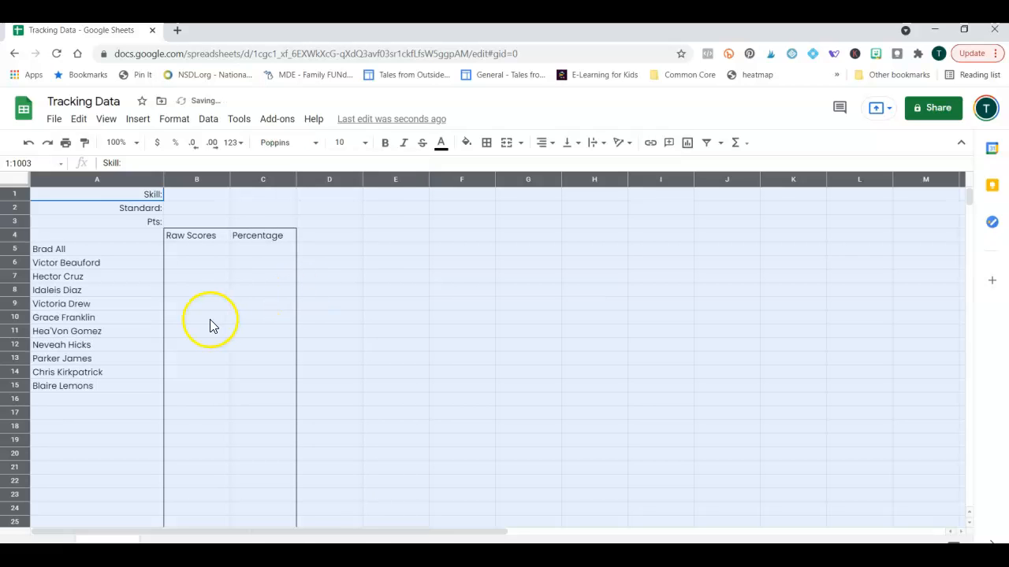
left_click(210, 321)
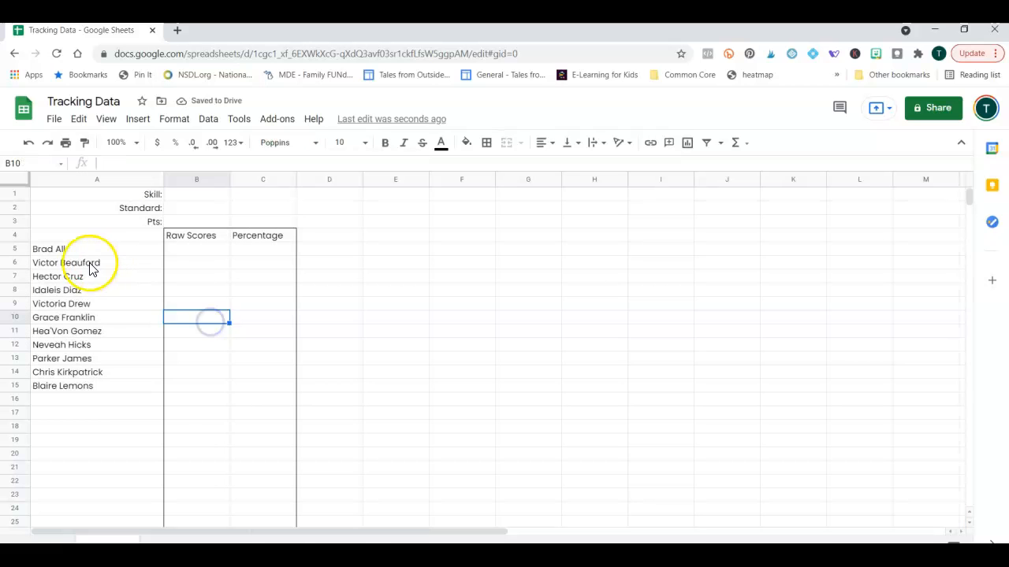
Make the student names in column A size 12 and narrow column A to fit.
left_click_drag(75, 249, 81, 500)
left_click(365, 143)
left_click(341, 291)
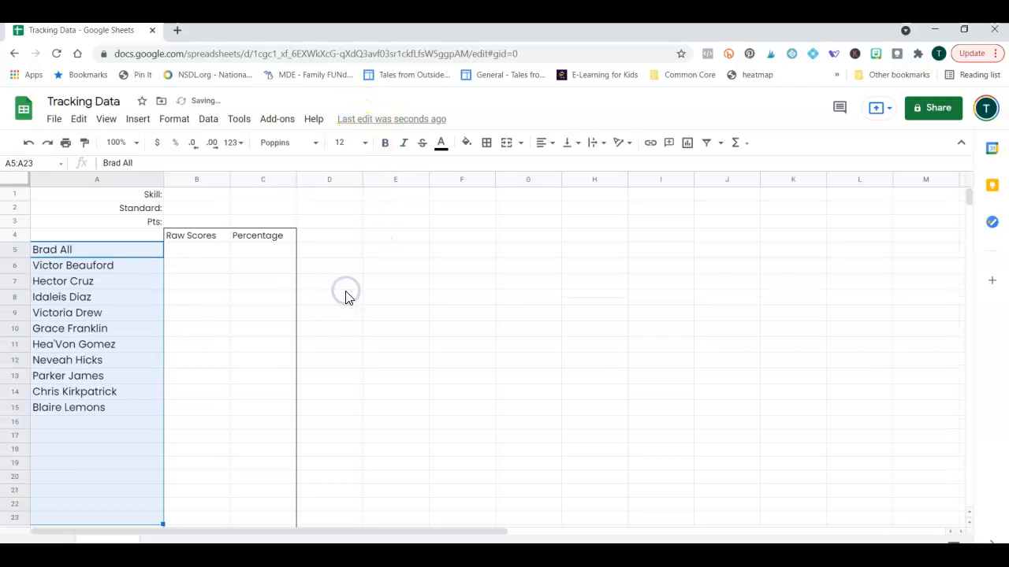
left_click(231, 268)
left_click_drag(163, 180, 131, 182)
left_click(218, 354)
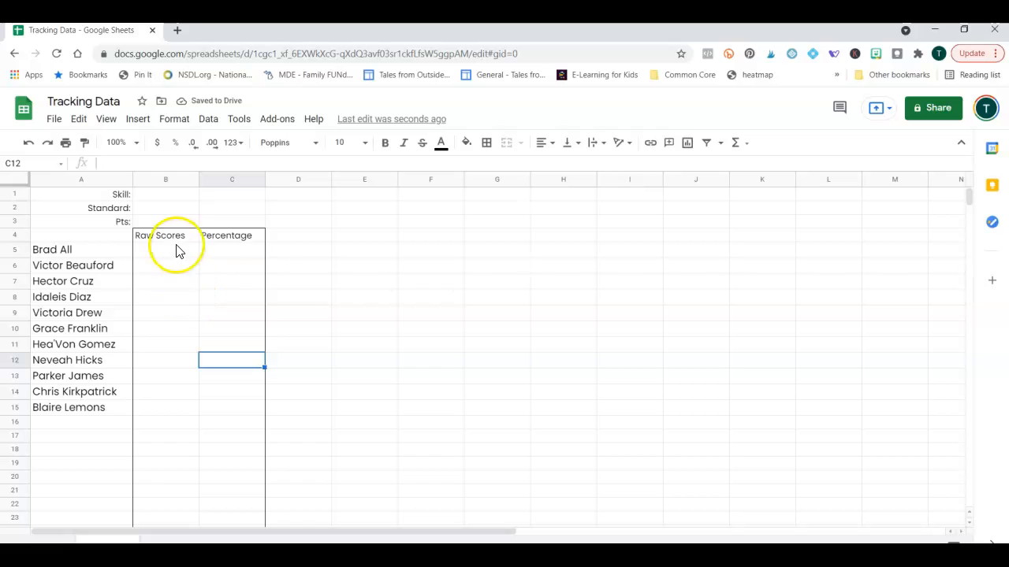
left_click_drag(172, 196, 213, 198)
Merge B1 and C1 into one cell beside Skill:.
right_click(214, 197)
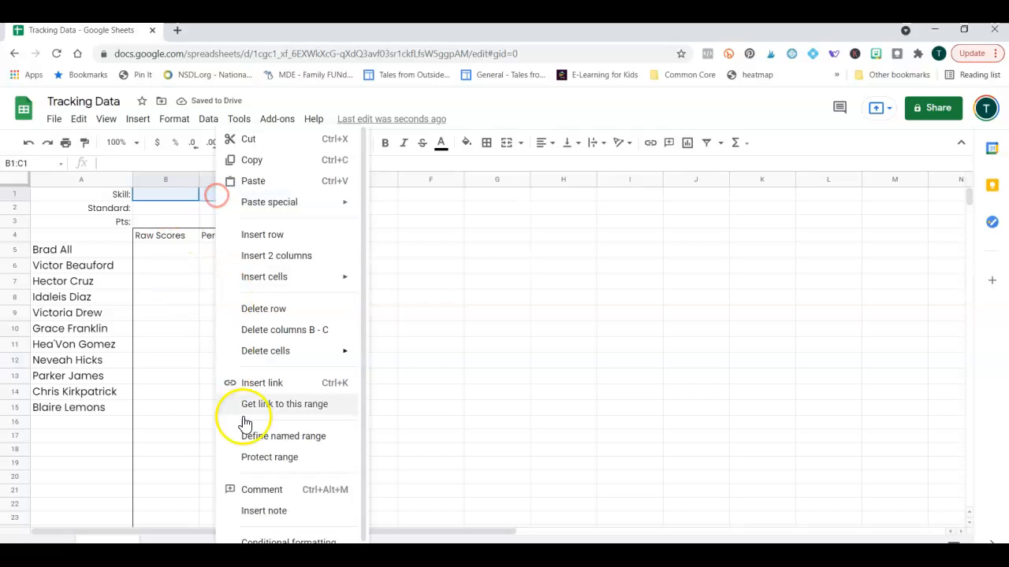
left_click(186, 115)
left_click(182, 119)
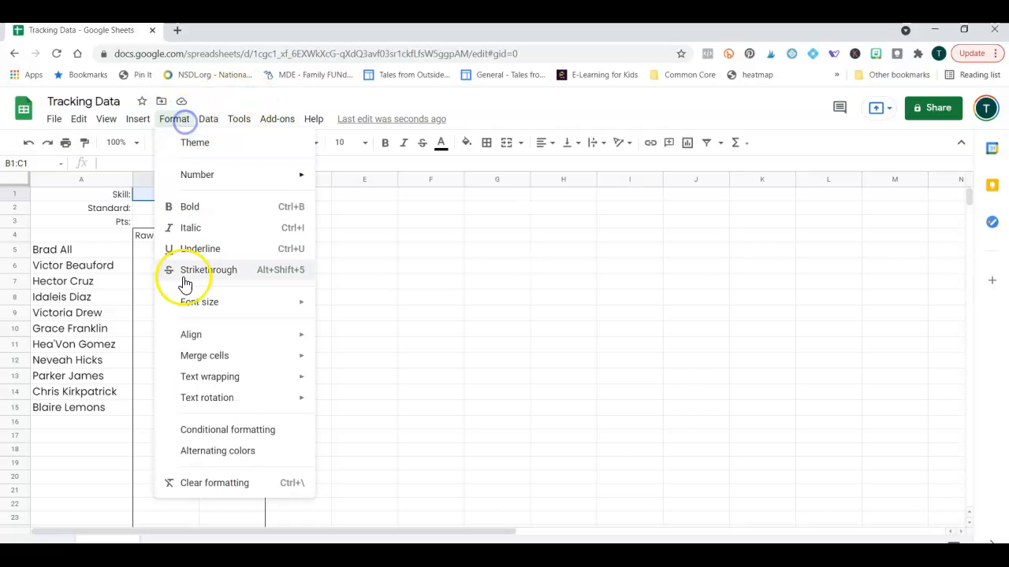
mouse_move(265, 405)
mouse_move(264, 360)
left_click(355, 360)
Merge B2:C2 beside Standard: and B3:C3 beside Pts: the same way.
left_click_drag(189, 208, 214, 207)
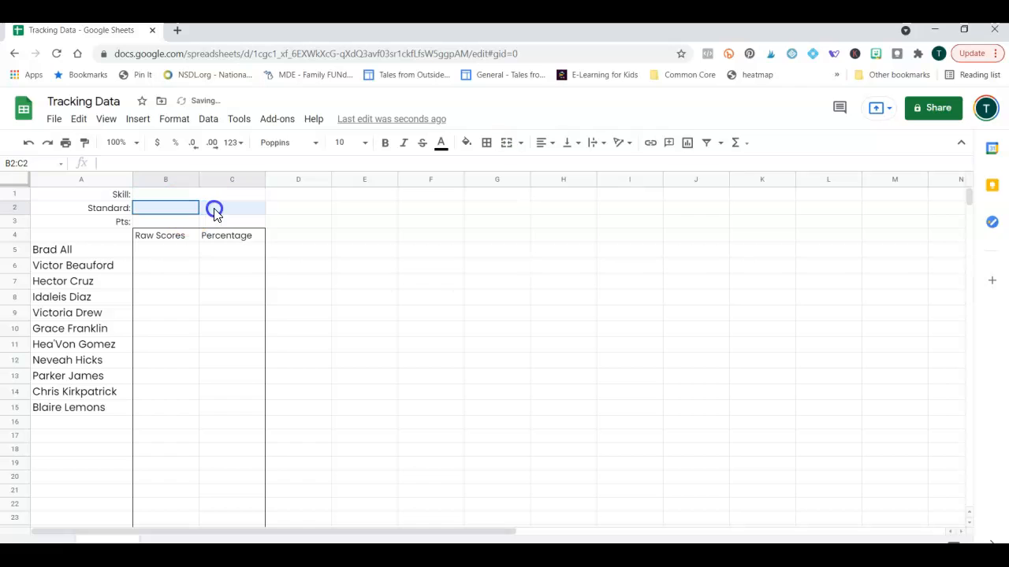
left_click(174, 119)
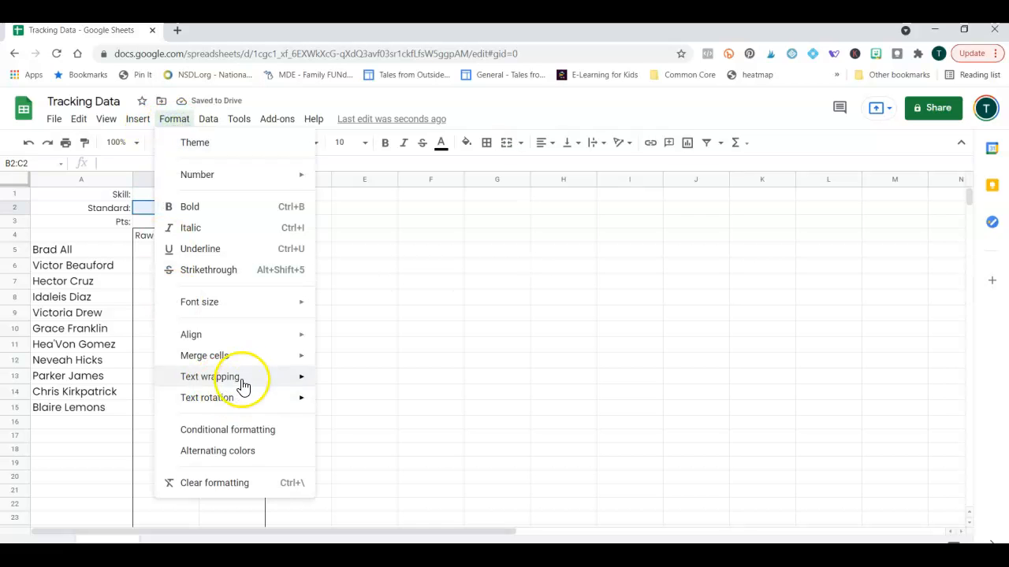
mouse_move(264, 355)
left_click(372, 360)
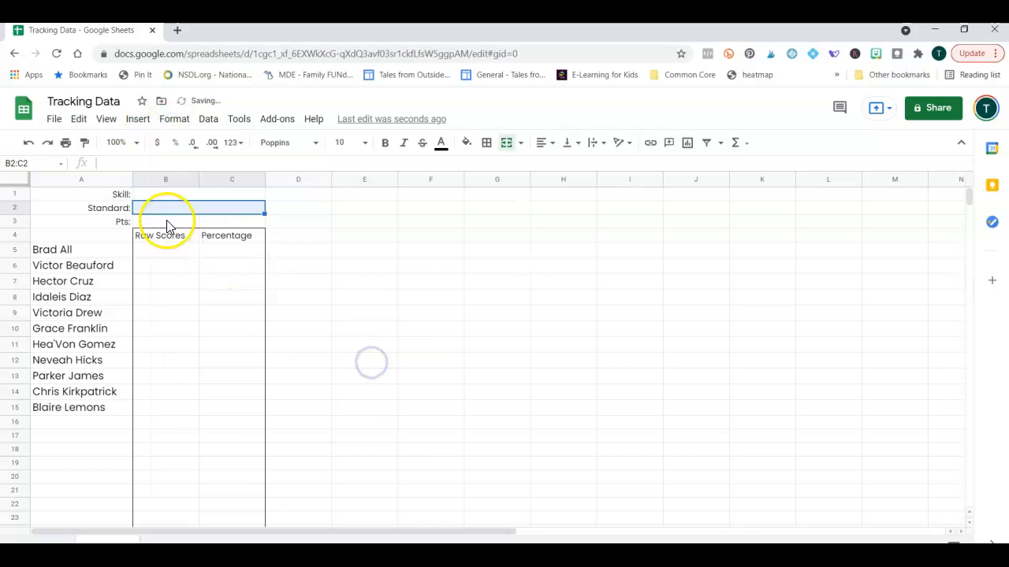
left_click_drag(166, 220, 226, 223)
left_click(169, 119)
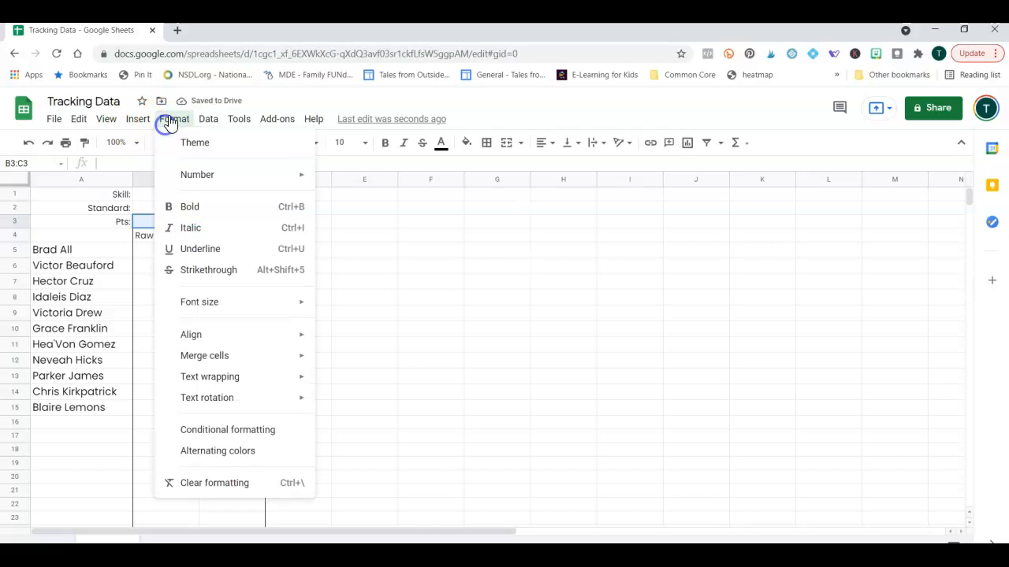
mouse_move(236, 357)
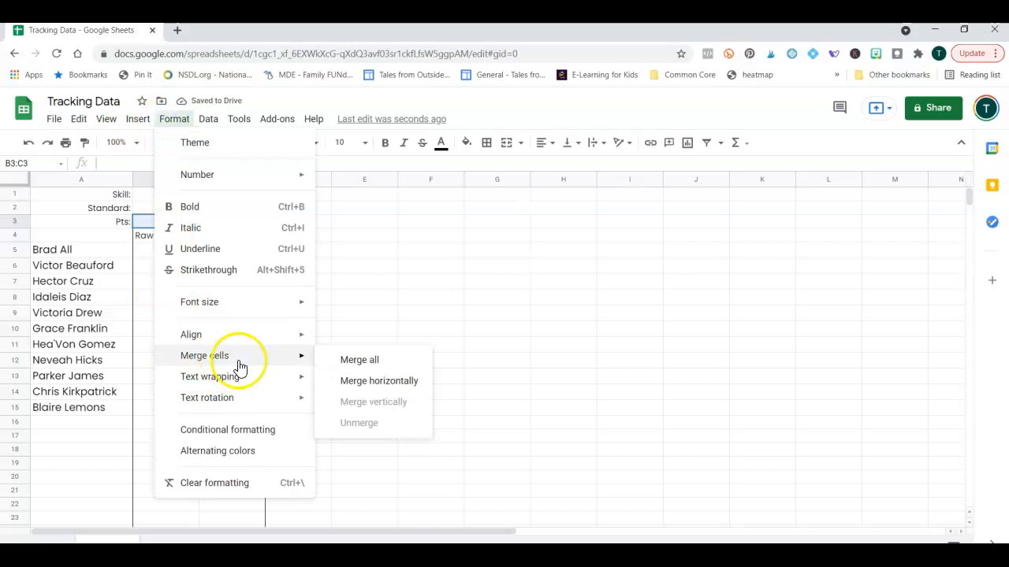
left_click(354, 383)
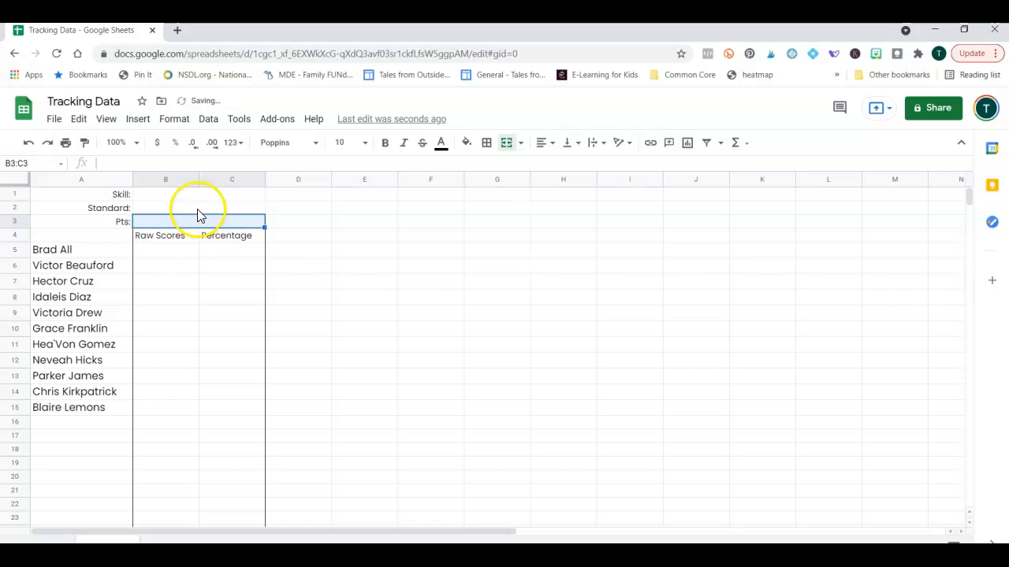
left_click_drag(195, 198, 205, 198)
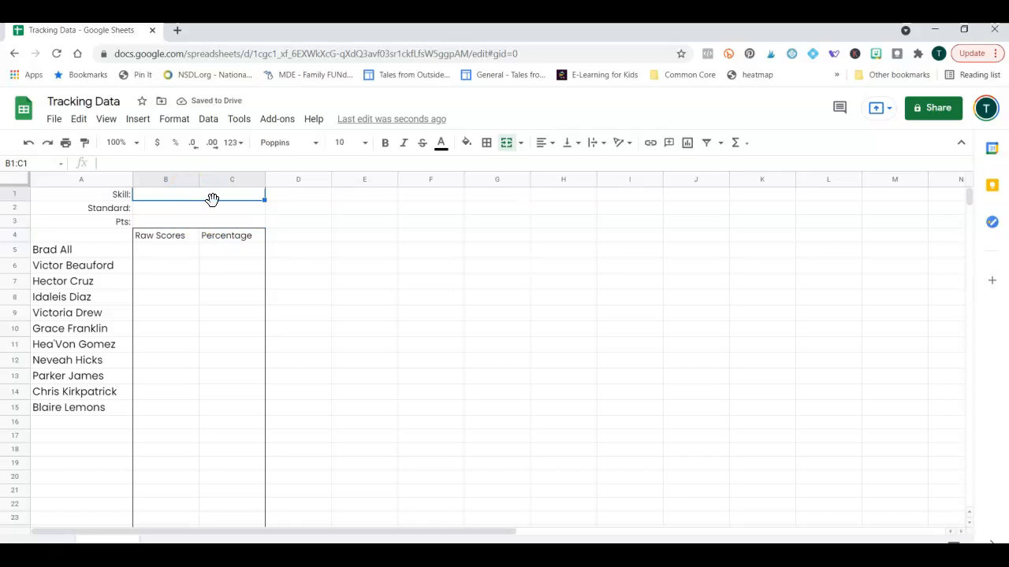
Enter 'Adding & Subtracting within 1,000' in B1, 3.NBT.3 in B2 and 12 in B3.
type("Adding & Subtracting wit")
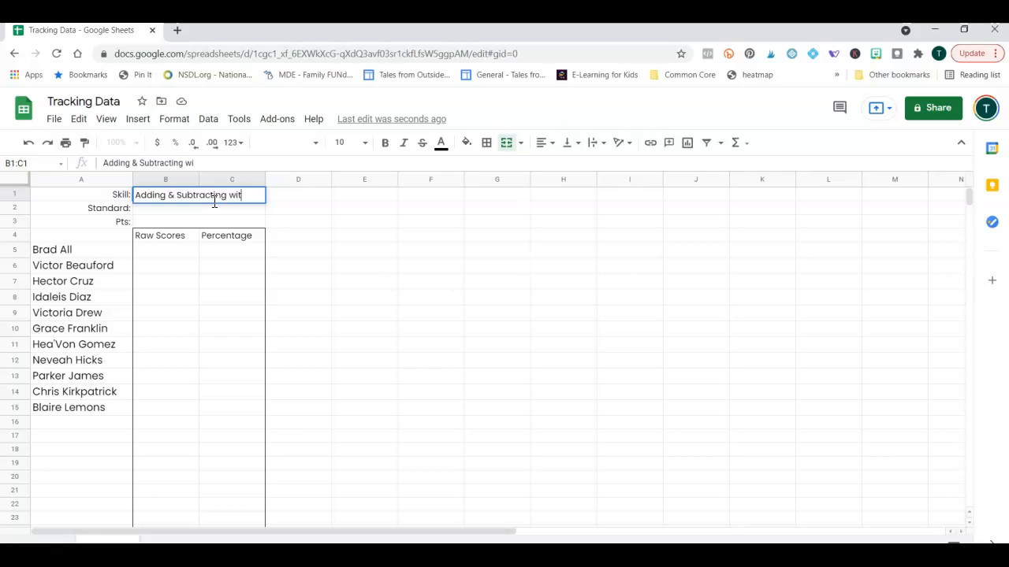
key("Return")
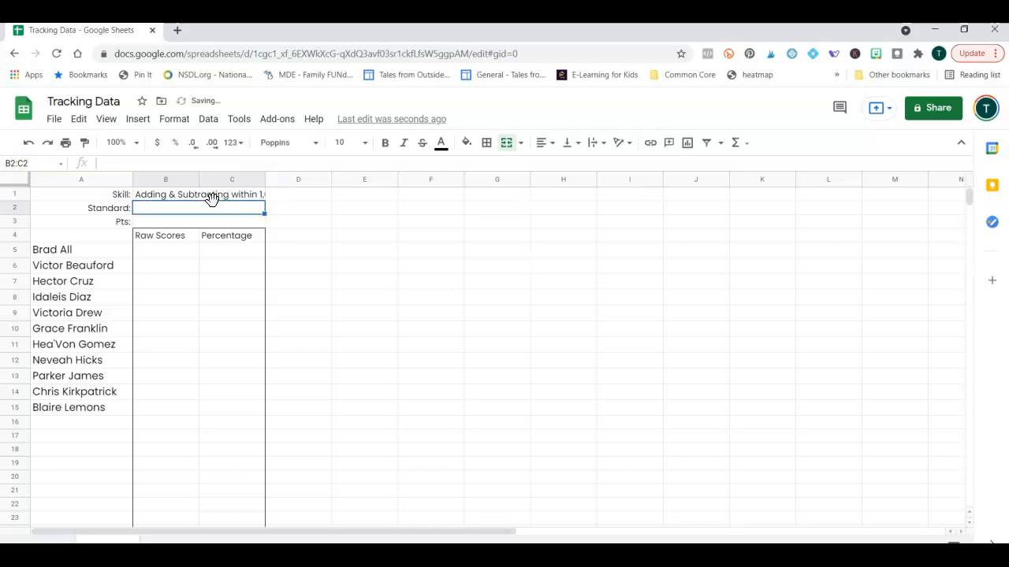
type("3.NB")
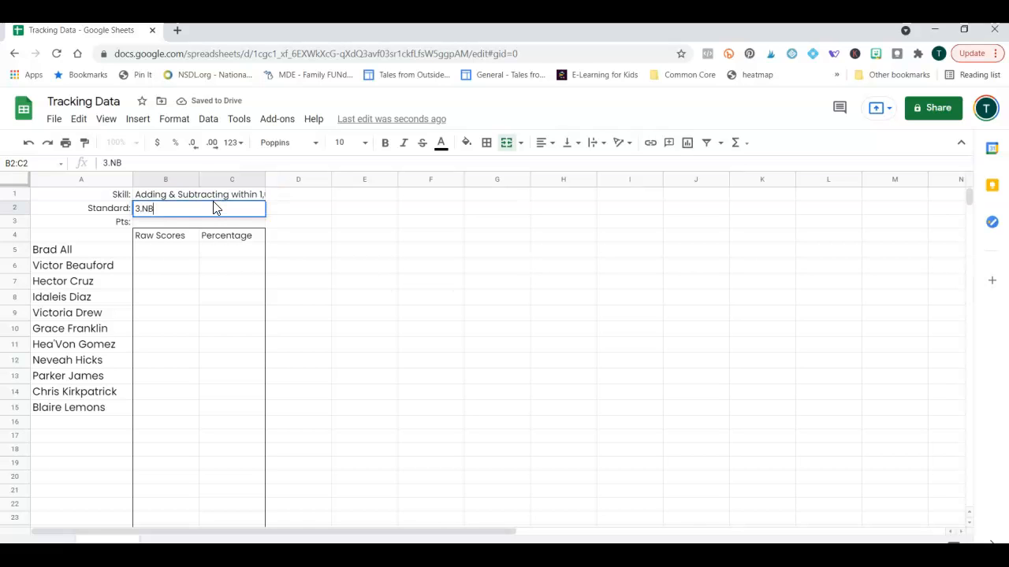
type("T.3")
key("Return")
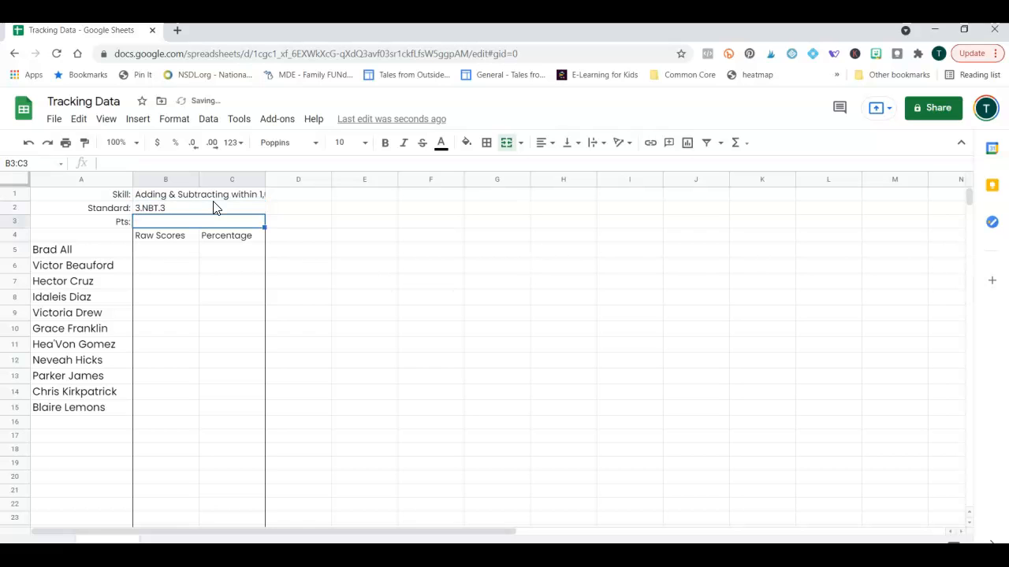
type("12")
key("Return")
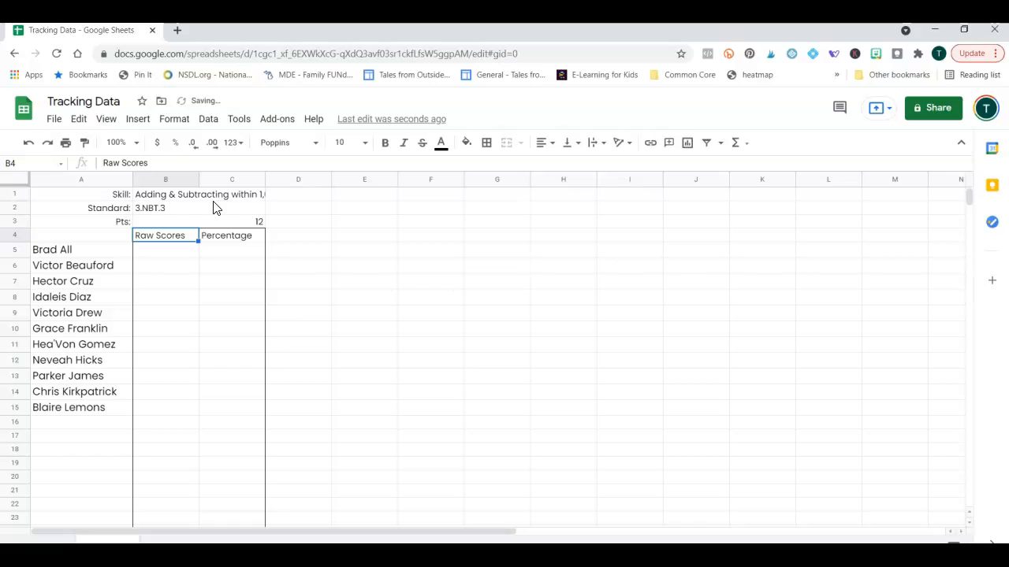
Narrow columns B and C and turn on text wrapping for row 1.
left_click_drag(167, 181, 243, 183)
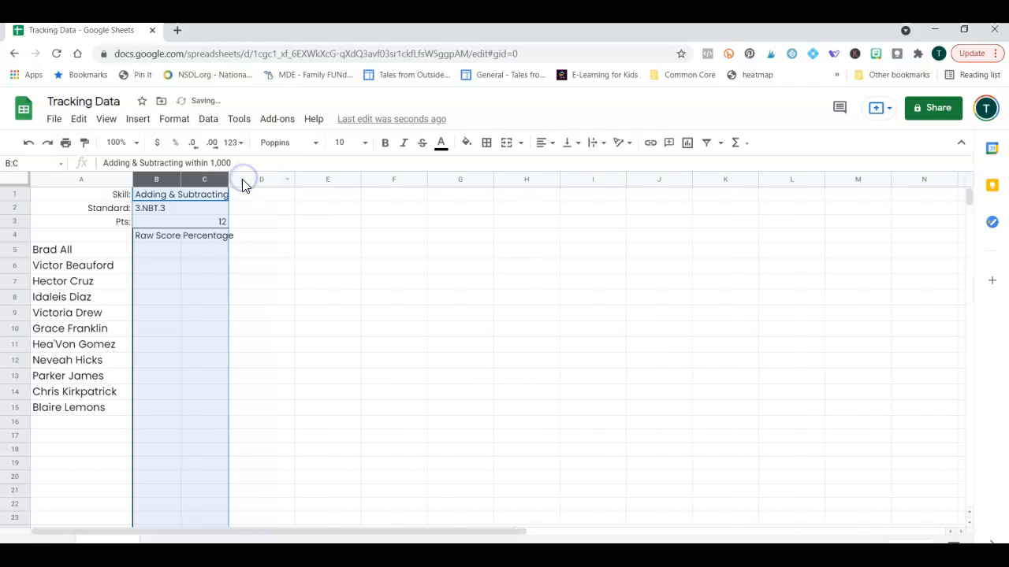
left_click(207, 313)
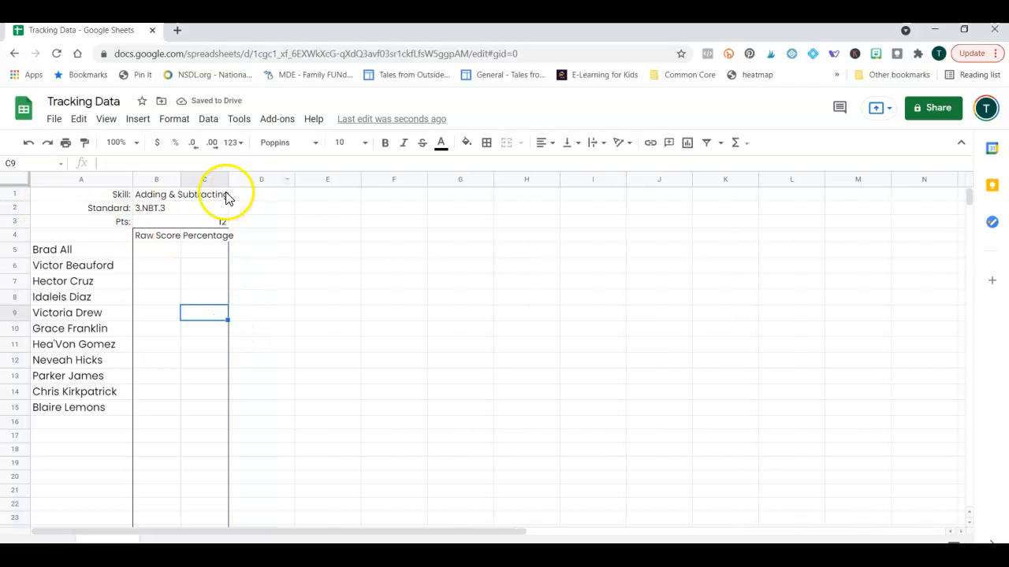
left_click(16, 195)
right_click(16, 195)
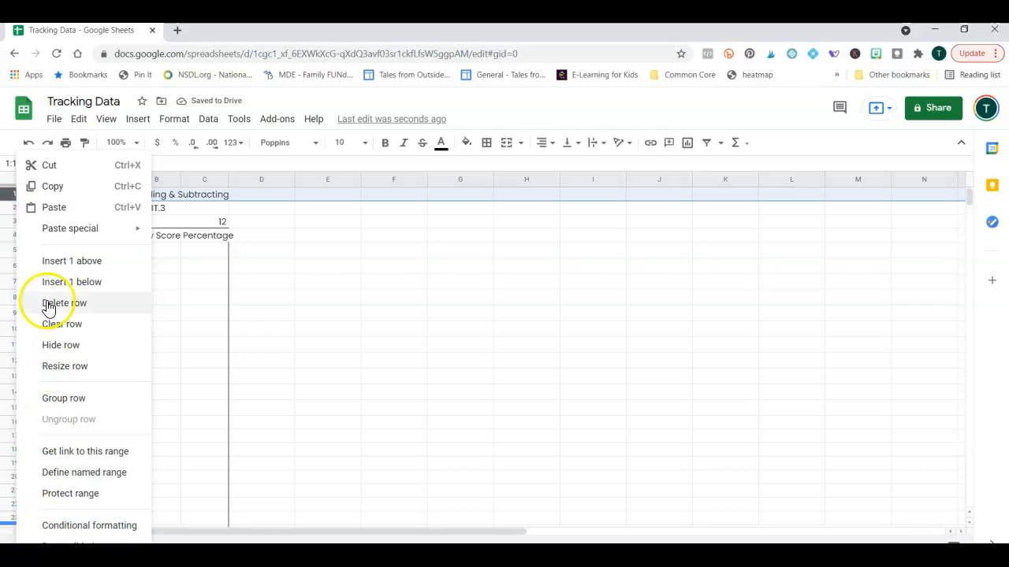
left_click(175, 123)
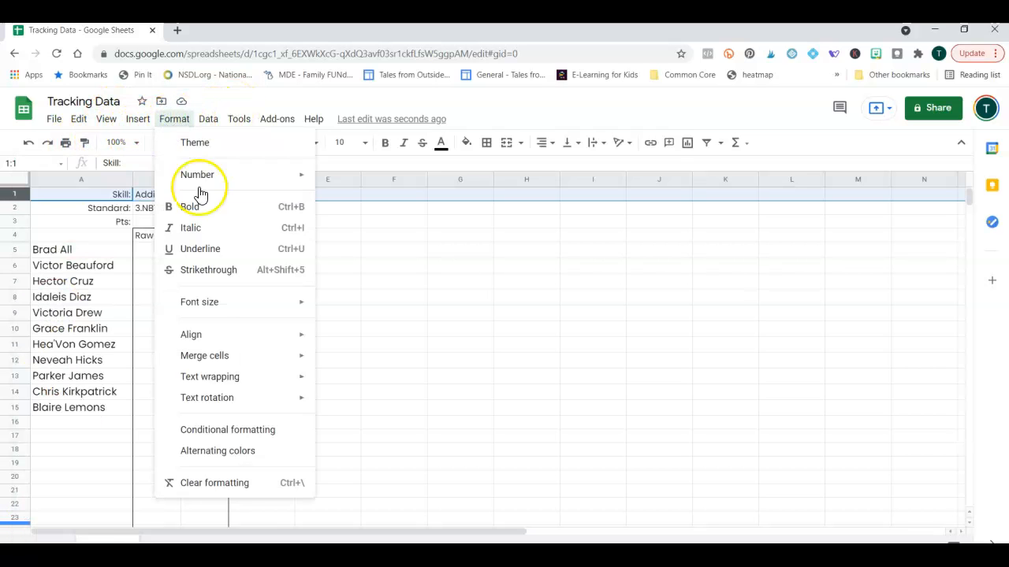
mouse_move(265, 378)
left_click(367, 405)
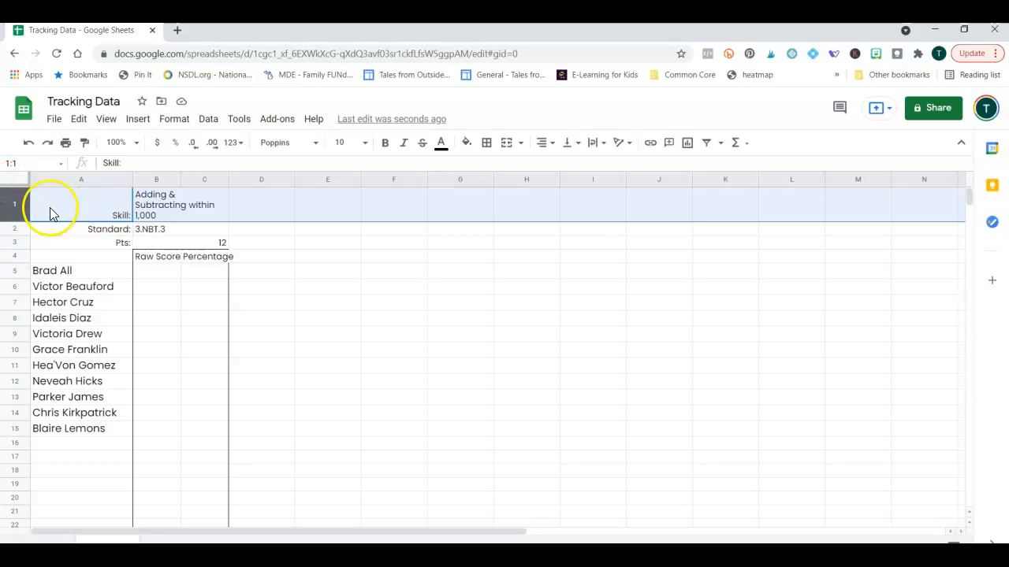
Center-align the contents of the whole sheet.
left_click(172, 219)
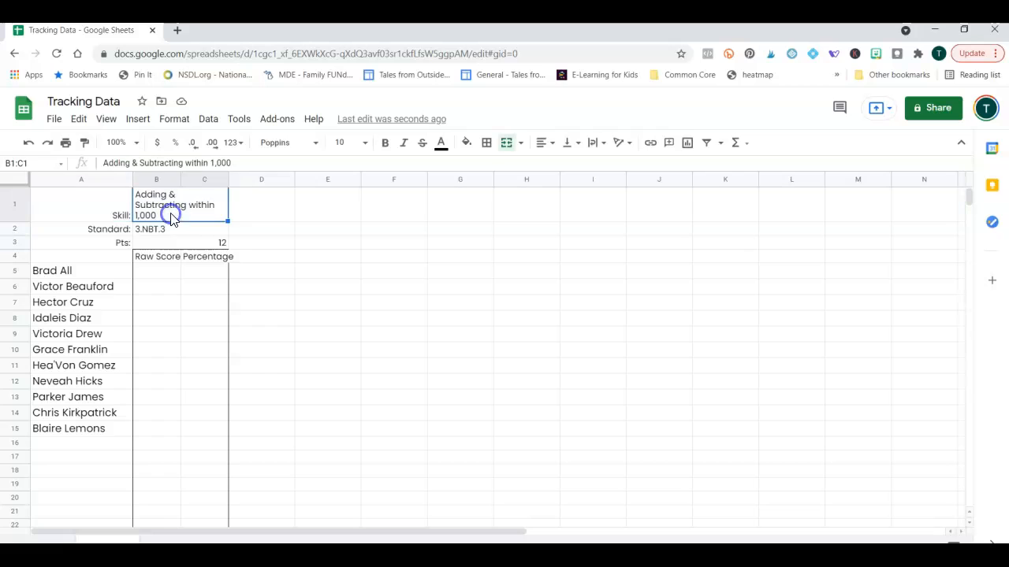
left_click(12, 180)
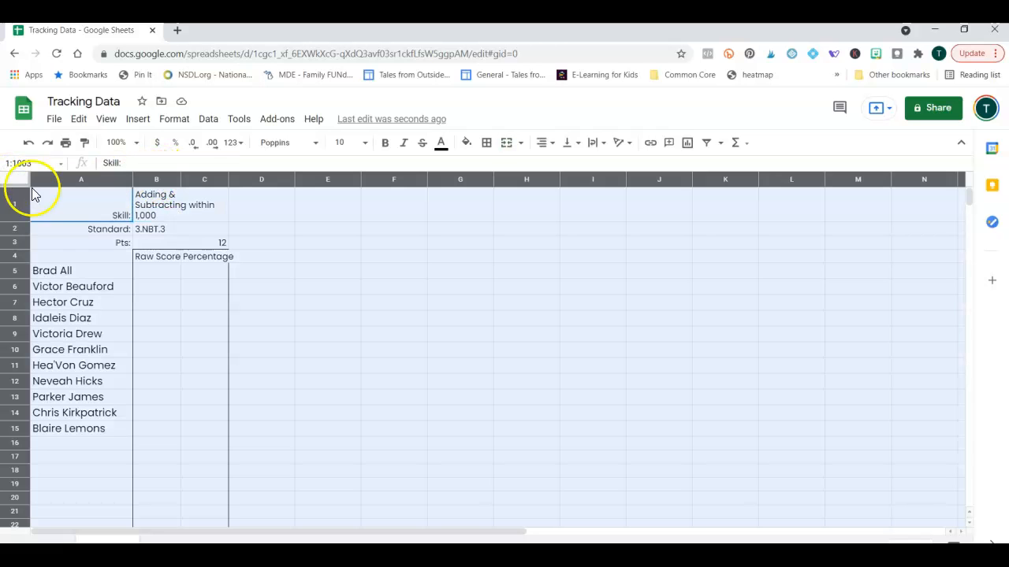
left_click(545, 144)
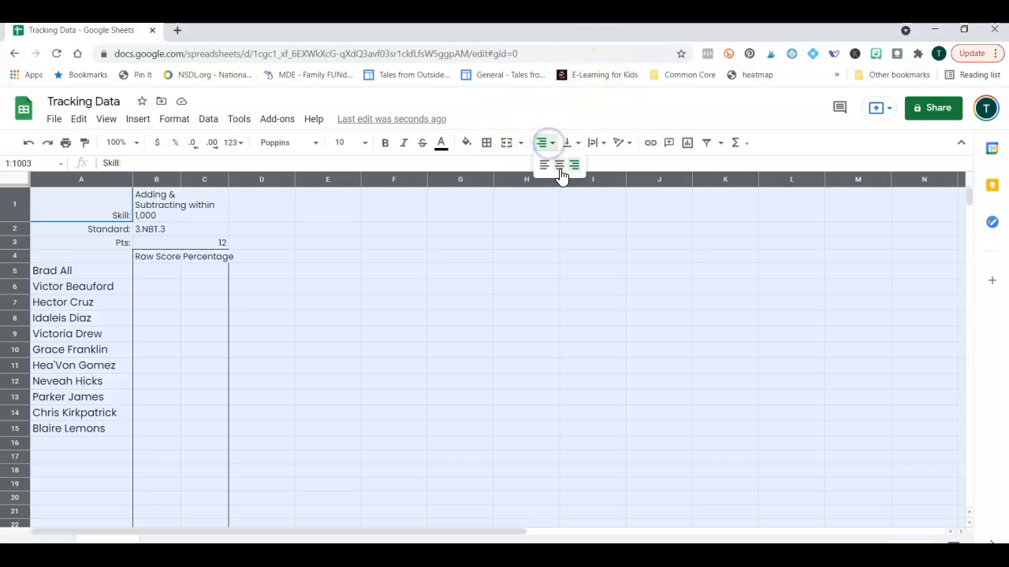
left_click(560, 178)
left_click(476, 259)
Right-align the Skill, Standard and Pts labels in A1:A3 again.
left_click_drag(97, 206, 98, 245)
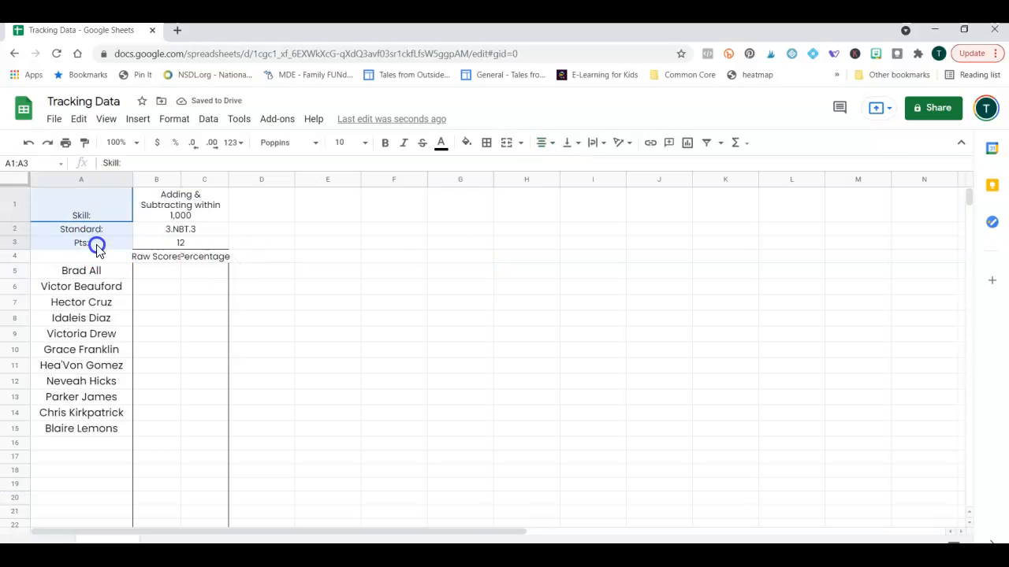
left_click(546, 142)
left_click(575, 164)
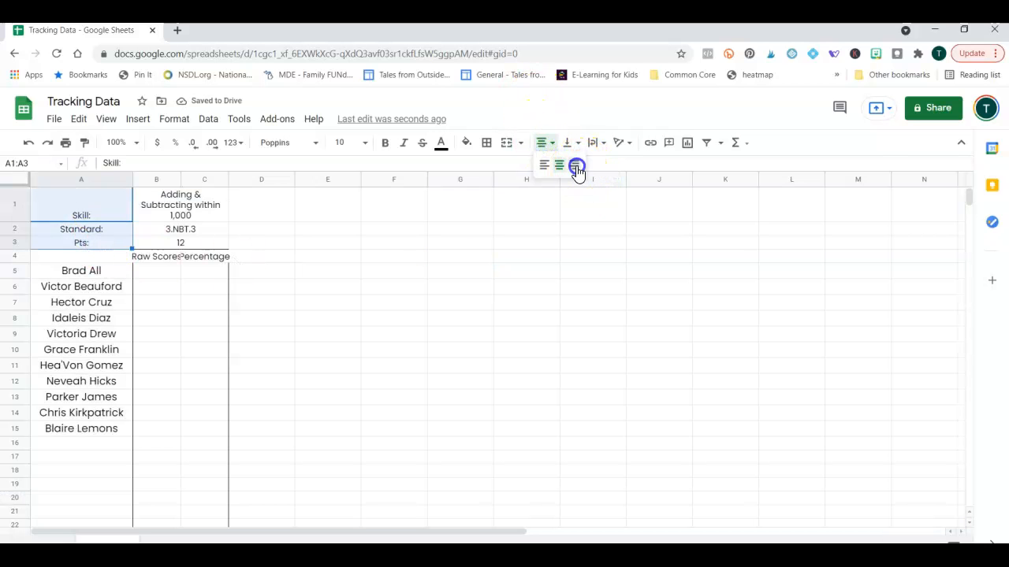
left_click(406, 293)
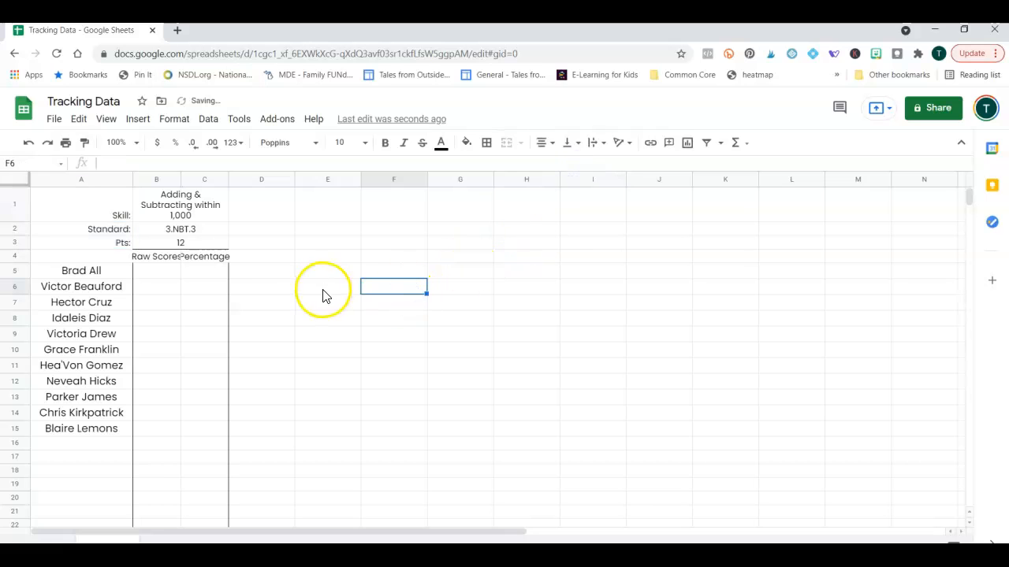
Shorten the B4 heading from 'Raw Scores' to 'Raw'.
left_click(160, 262)
left_click(147, 163)
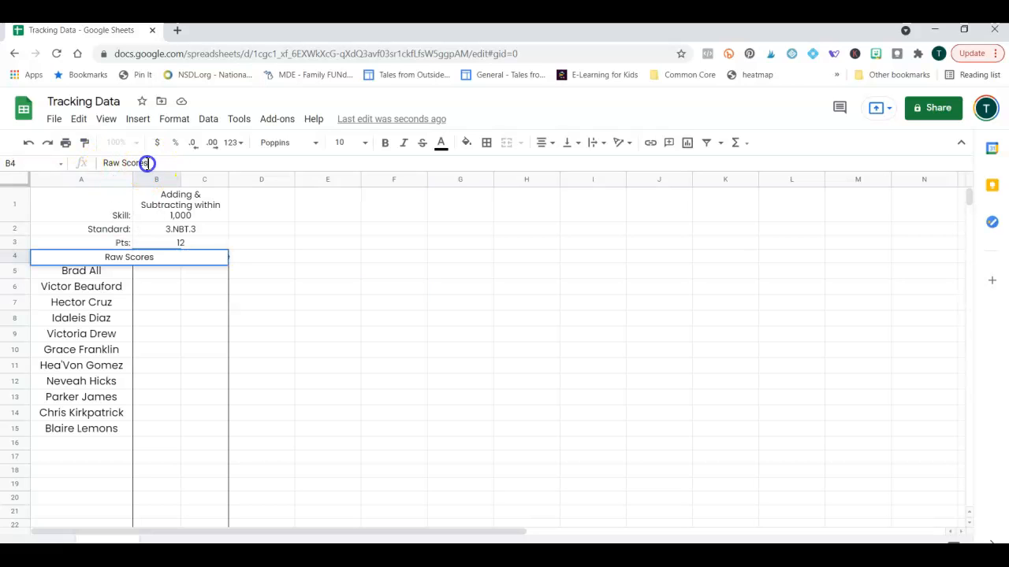
key("BackSpace")
key("Return")
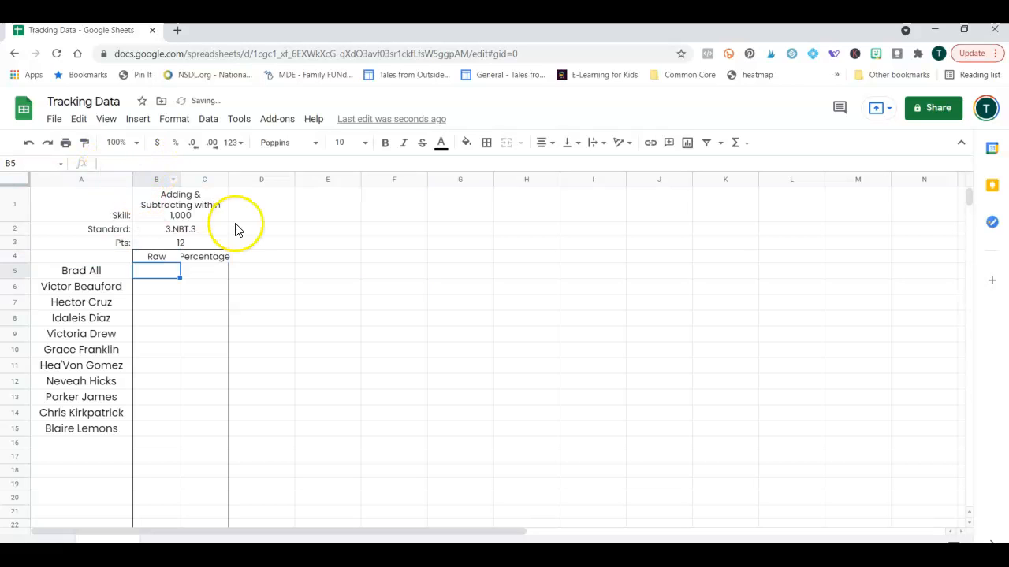
Replace the C4 heading 'Percentage' with '%'.
left_click(198, 256)
left_click(101, 160)
double_click(101, 161)
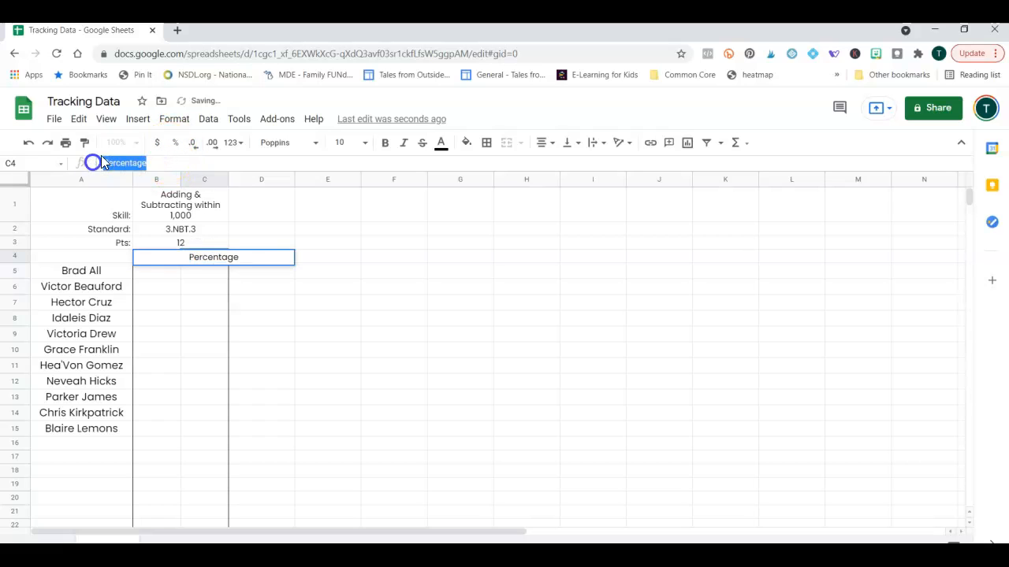
type("%")
key("Return")
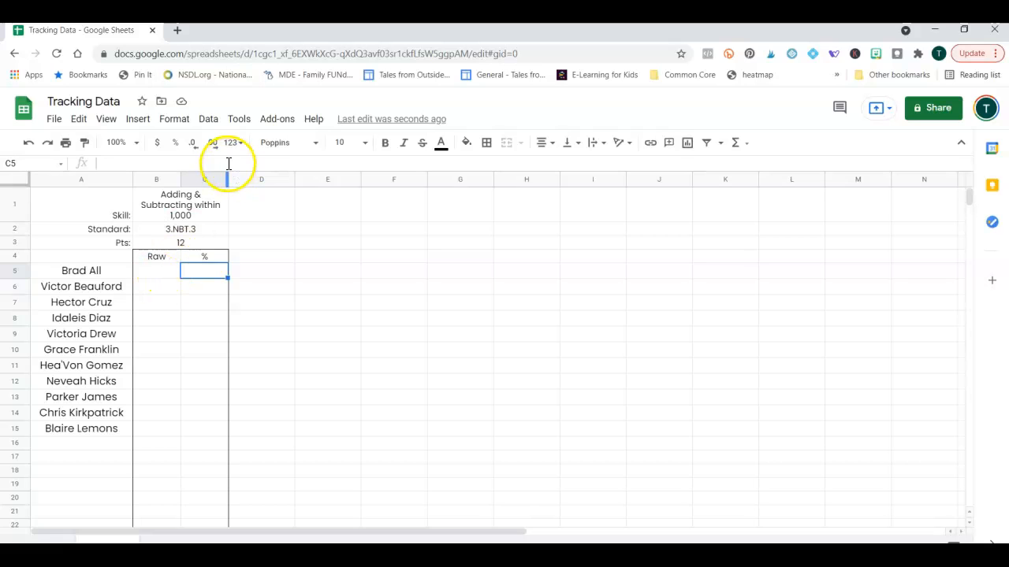
left_click_drag(207, 197, 216, 245)
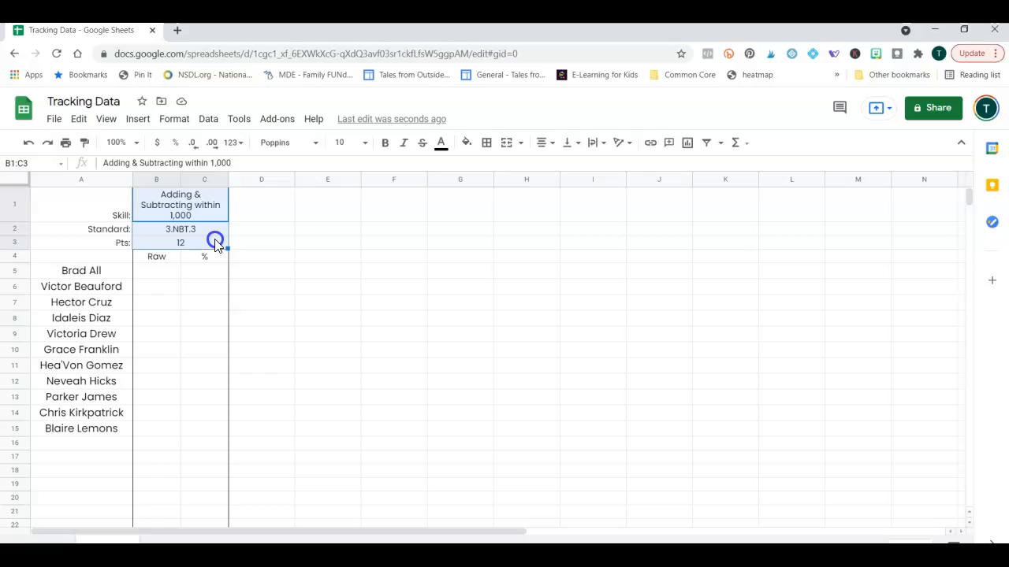
left_click(373, 286)
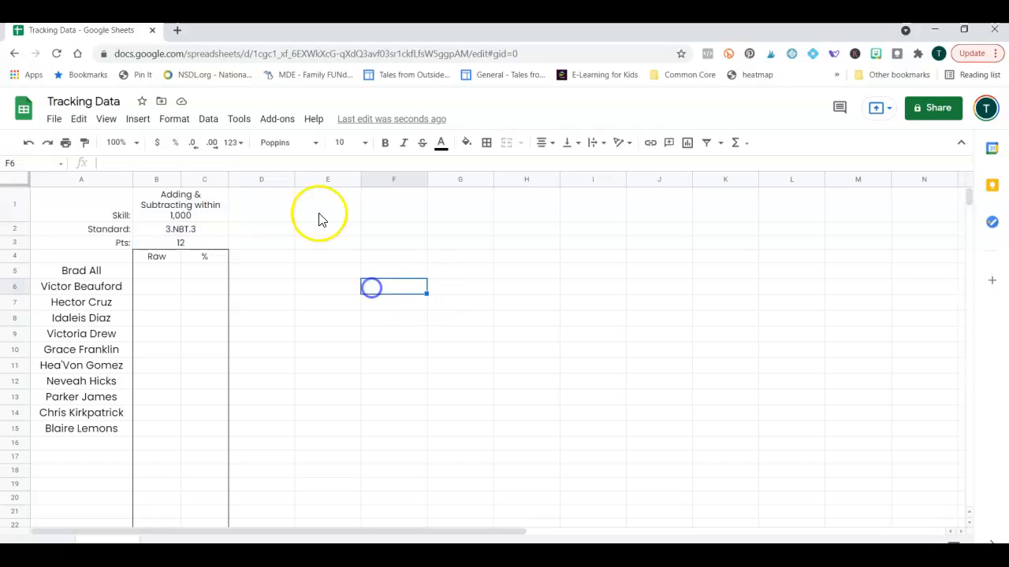
left_click(205, 179)
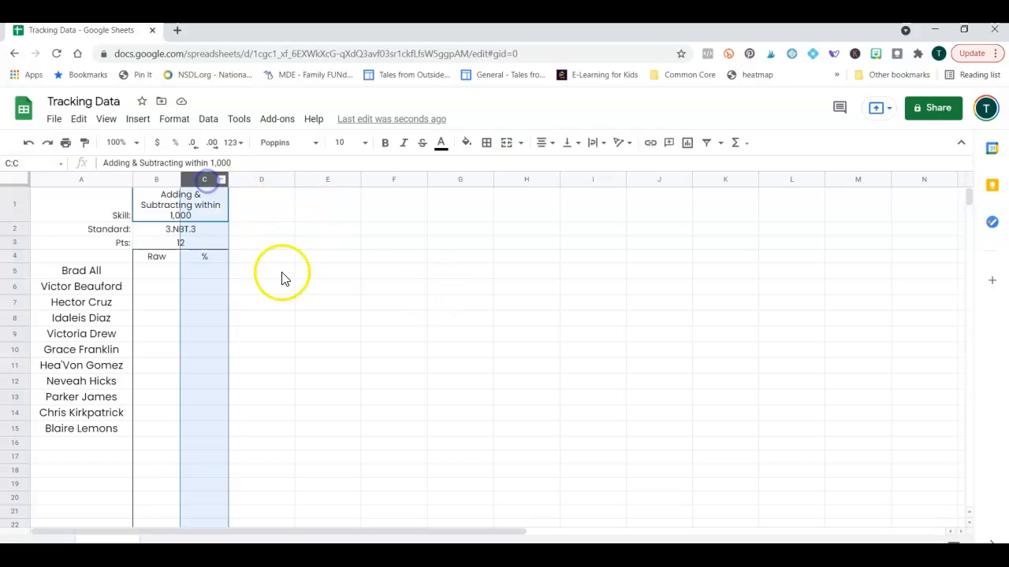
left_click(368, 375)
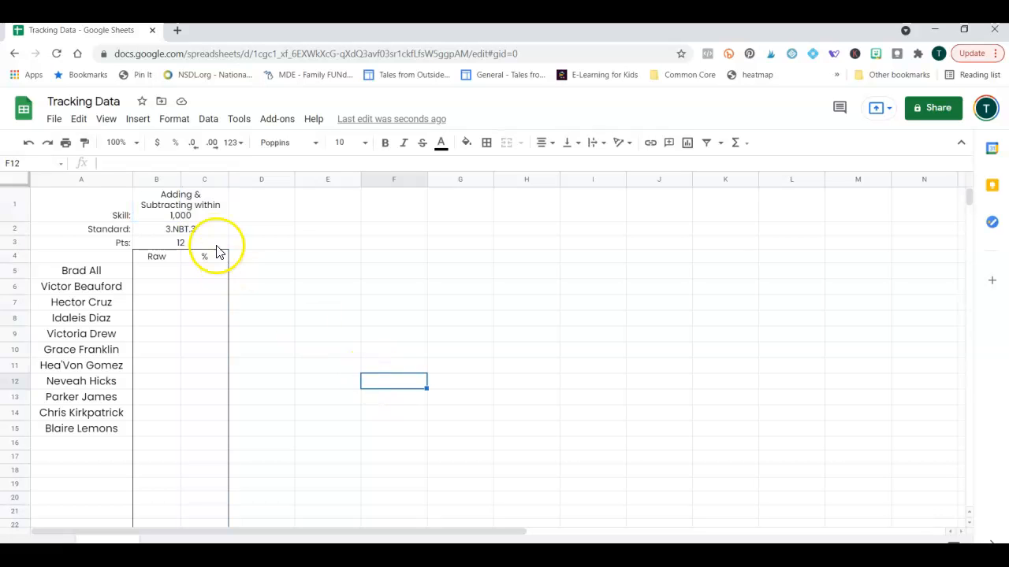
Select the whole of column C, the % column.
left_click(199, 178)
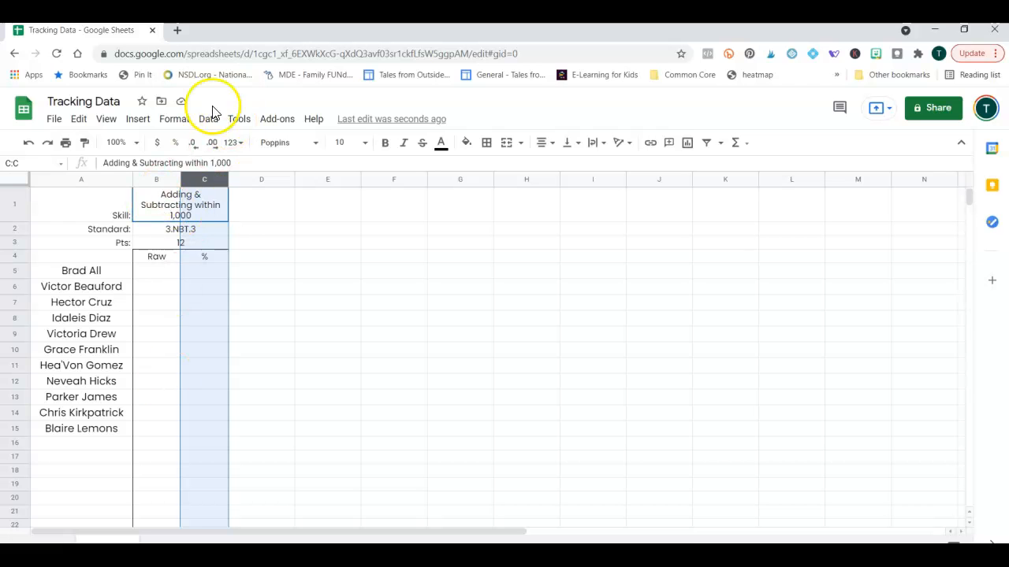
Open conditional formatting for column C and preview a minimum-to-maximum color scale rule on C1:C1003.
left_click(172, 126)
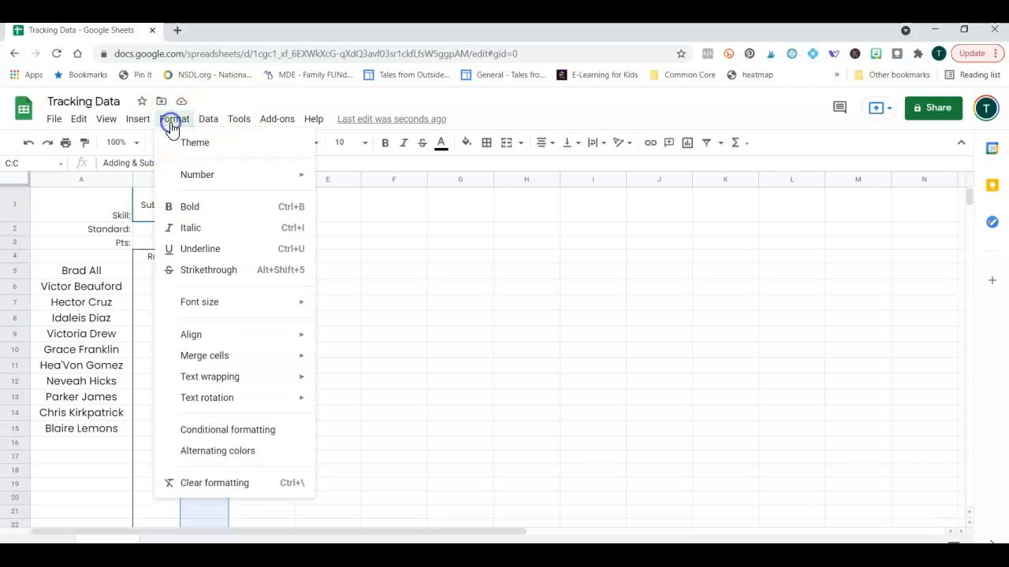
left_click(227, 431)
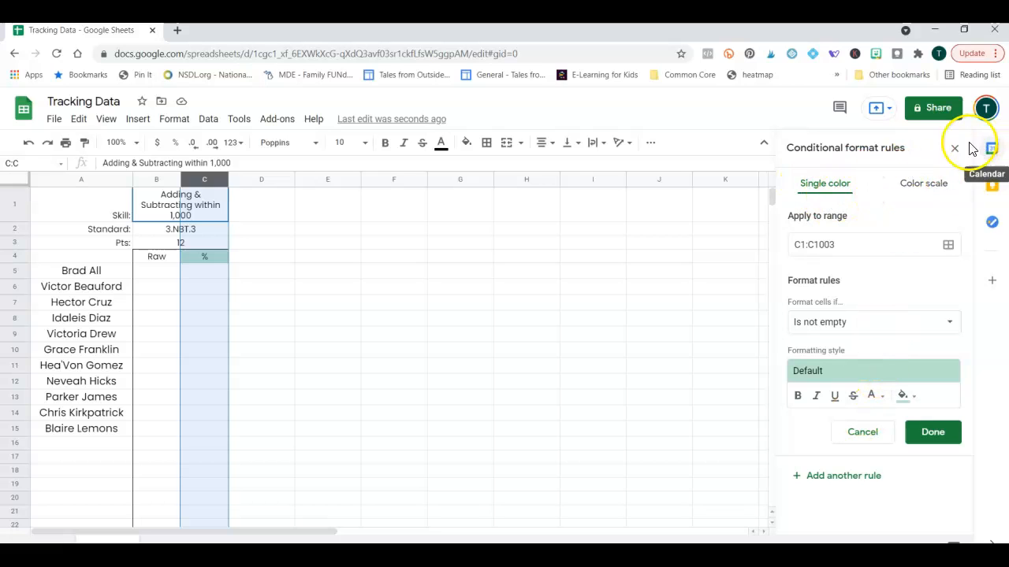
left_click(926, 191)
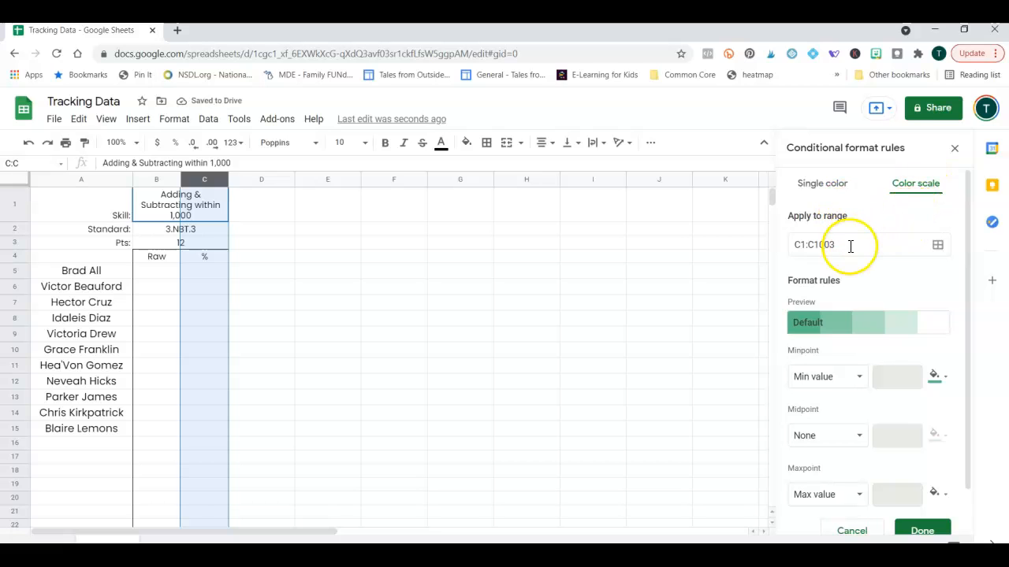
scroll(871, 394, "down", 2)
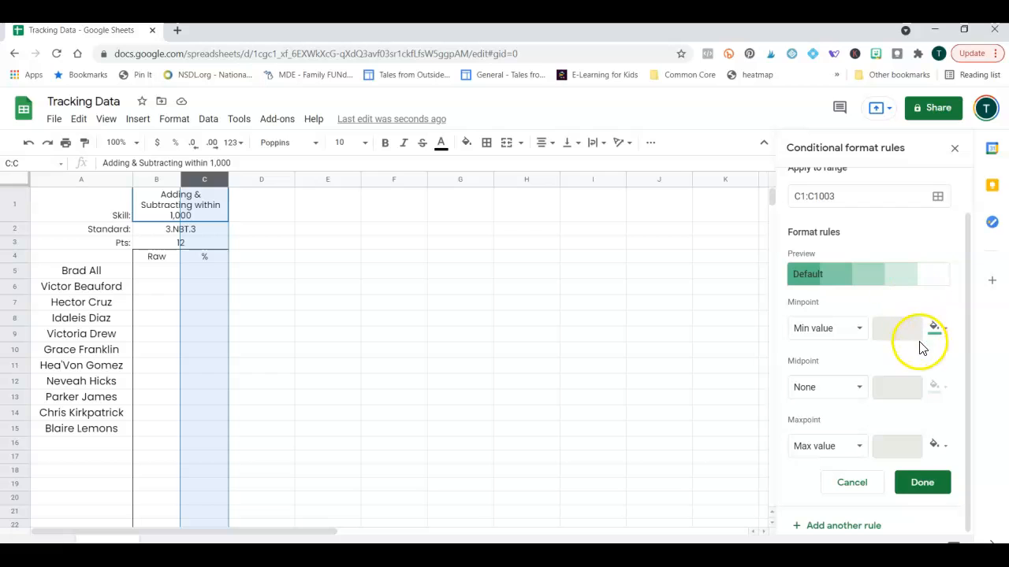
scroll(902, 364, "up", 1)
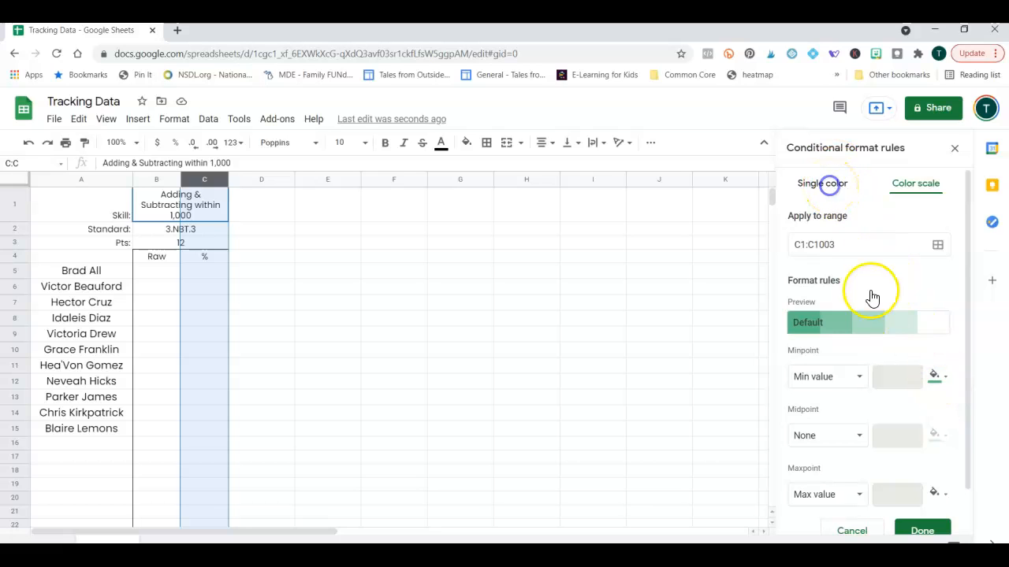
Add a single-color rule on C1:C1003 for values greater than or equal to 75%.
left_click(824, 184)
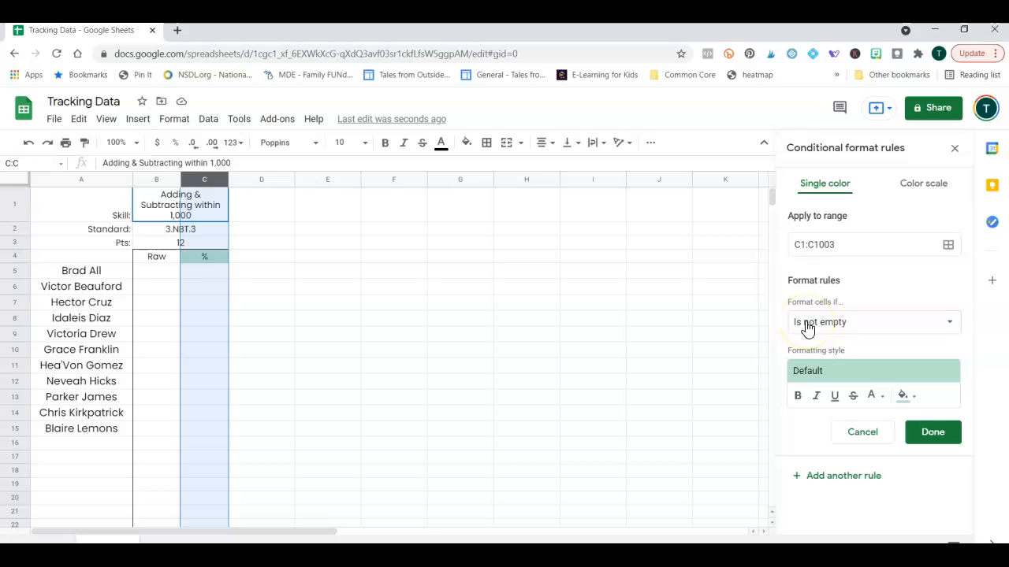
left_click(838, 322)
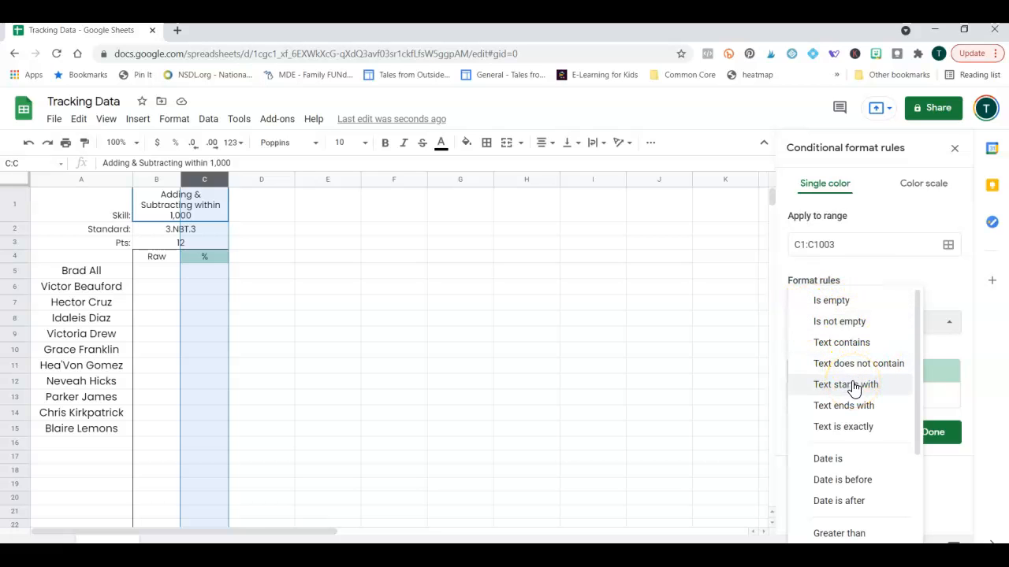
scroll(854, 386, "down", 3)
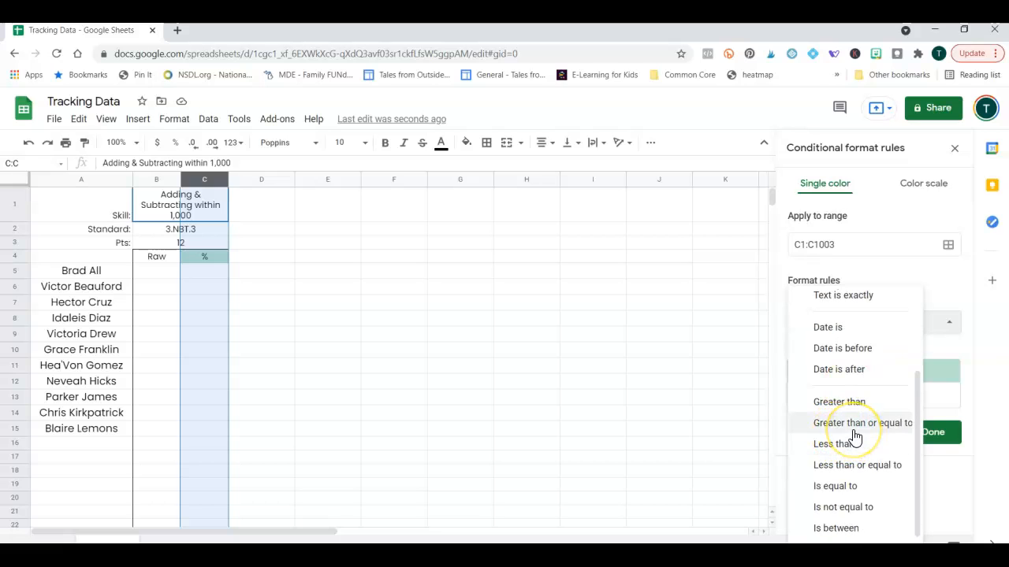
left_click(855, 432)
left_click(826, 355)
type("75%")
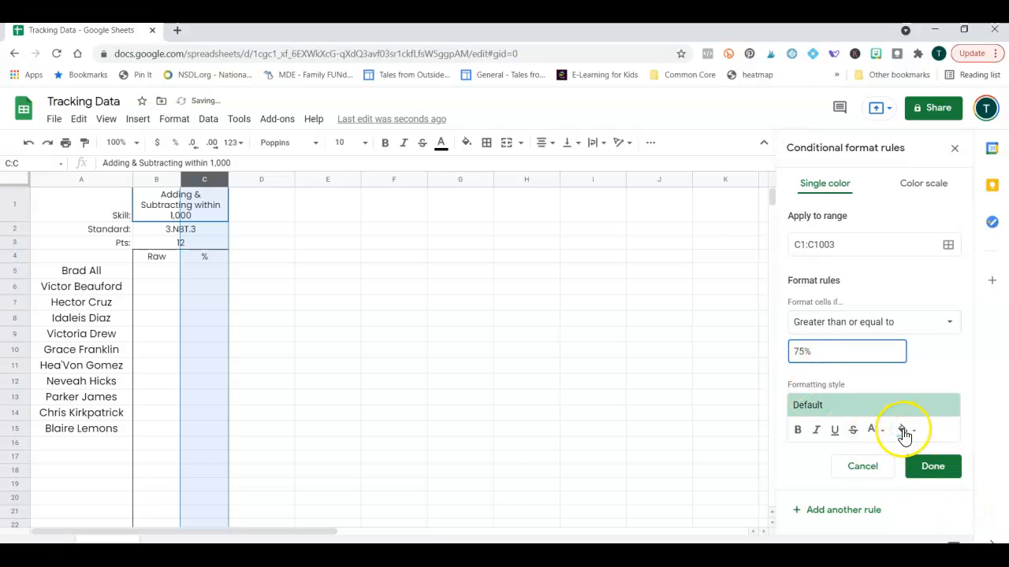
left_click(938, 473)
left_click(826, 240)
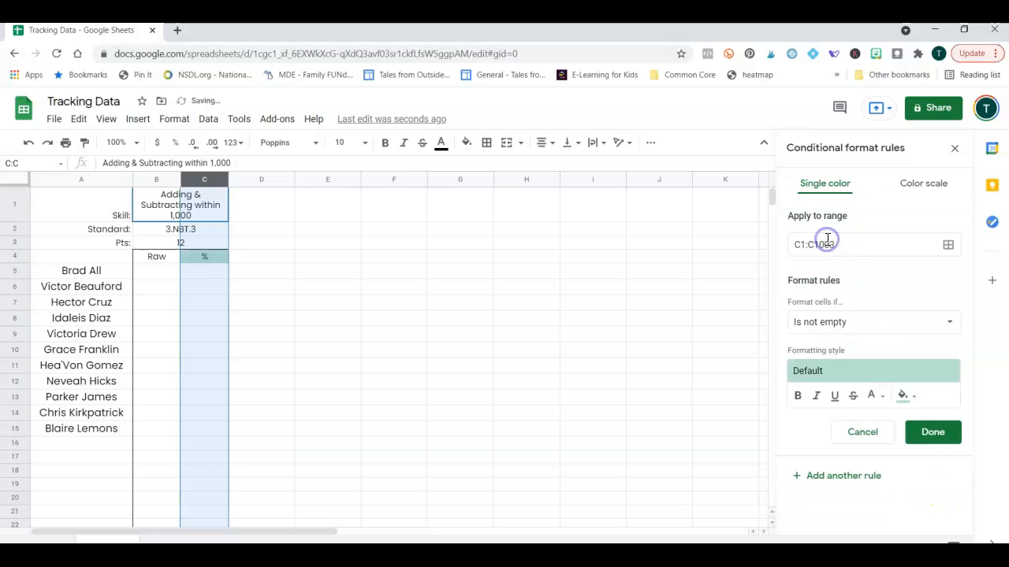
Add an 'Is between 59% and 75%' rule on C1:C1003 with light yellow fill.
left_click(879, 323)
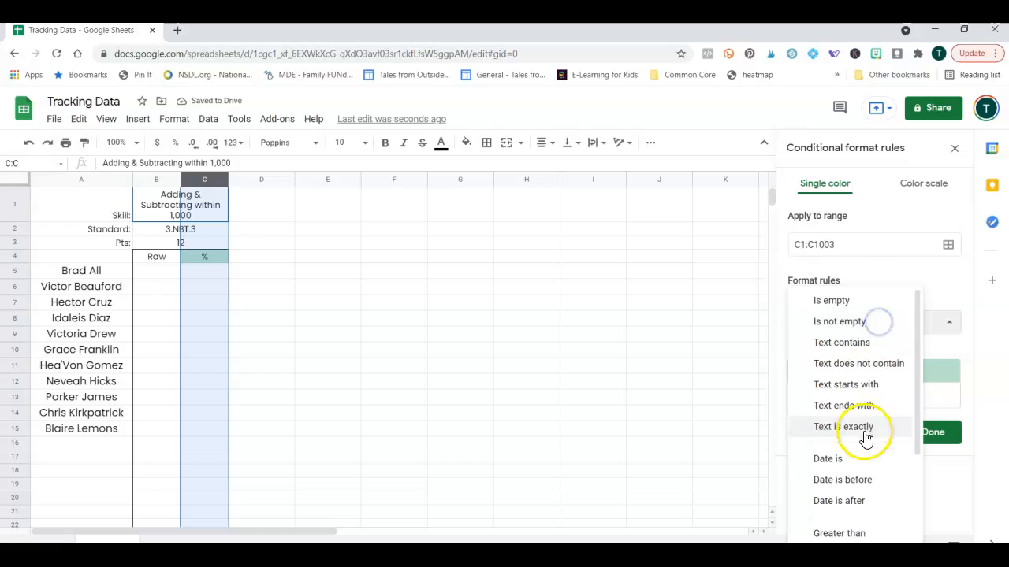
scroll(871, 434, "down", 2)
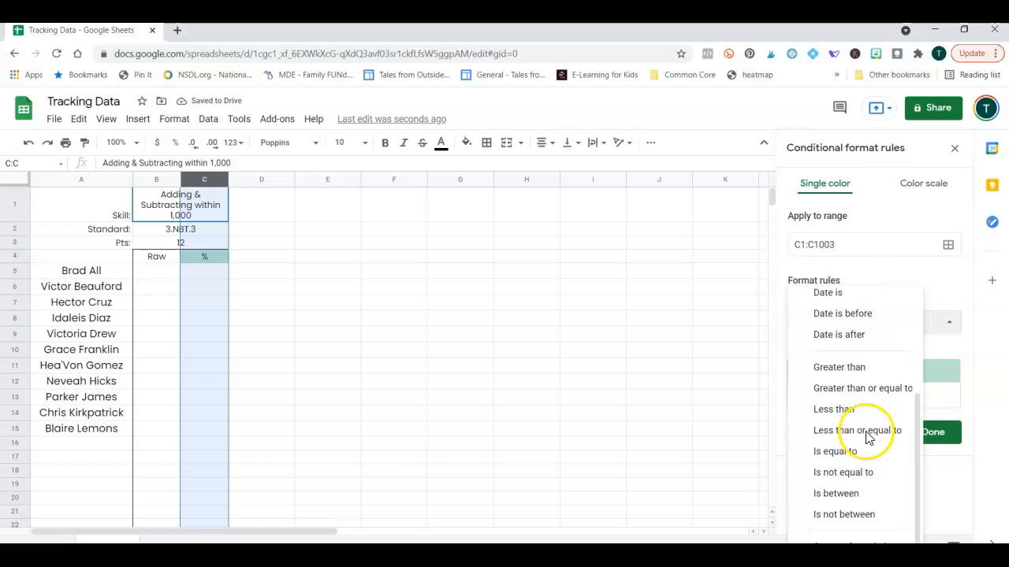
left_click(875, 491)
left_click(852, 354)
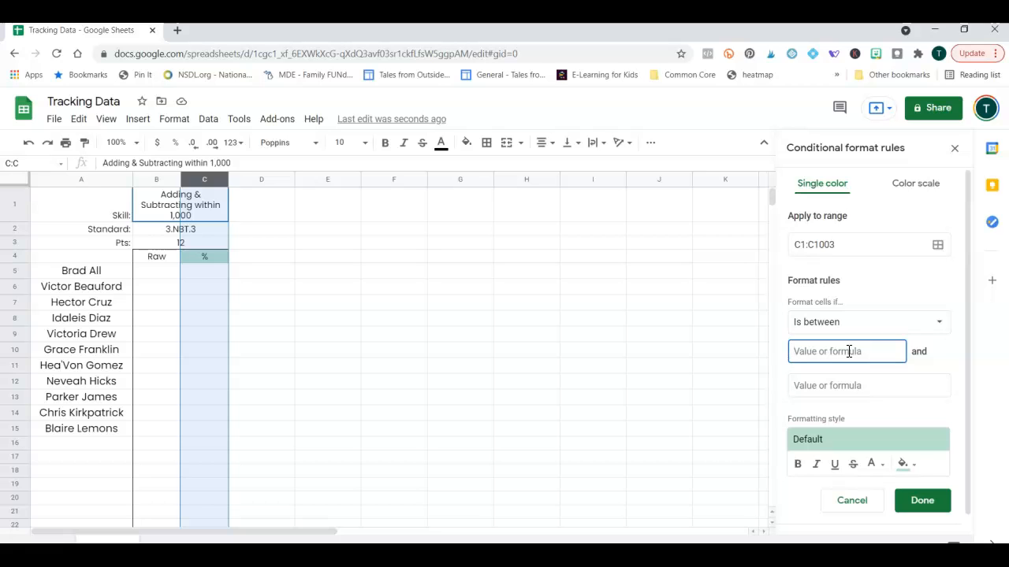
type("59")
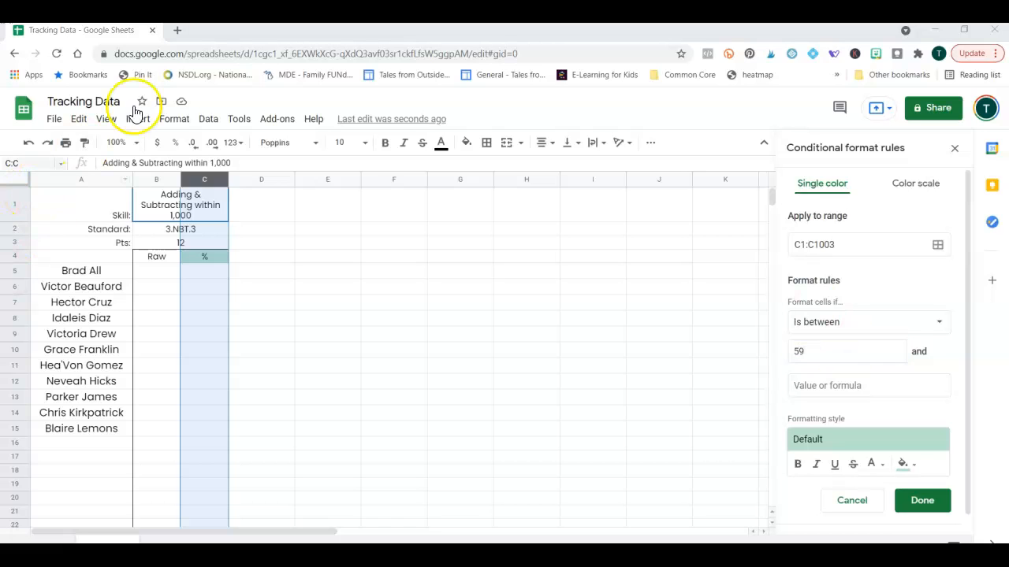
left_click(823, 390)
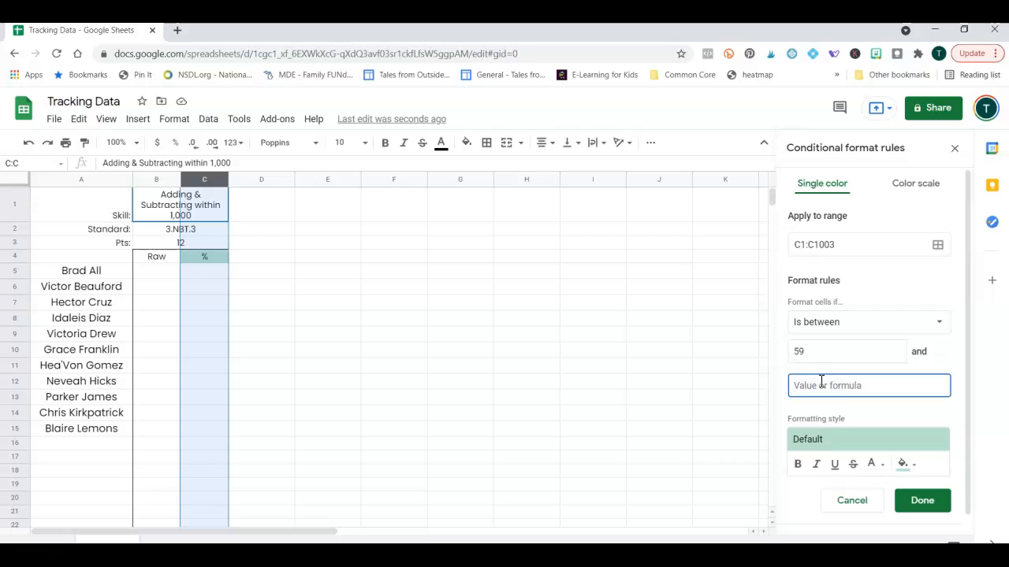
type("75")
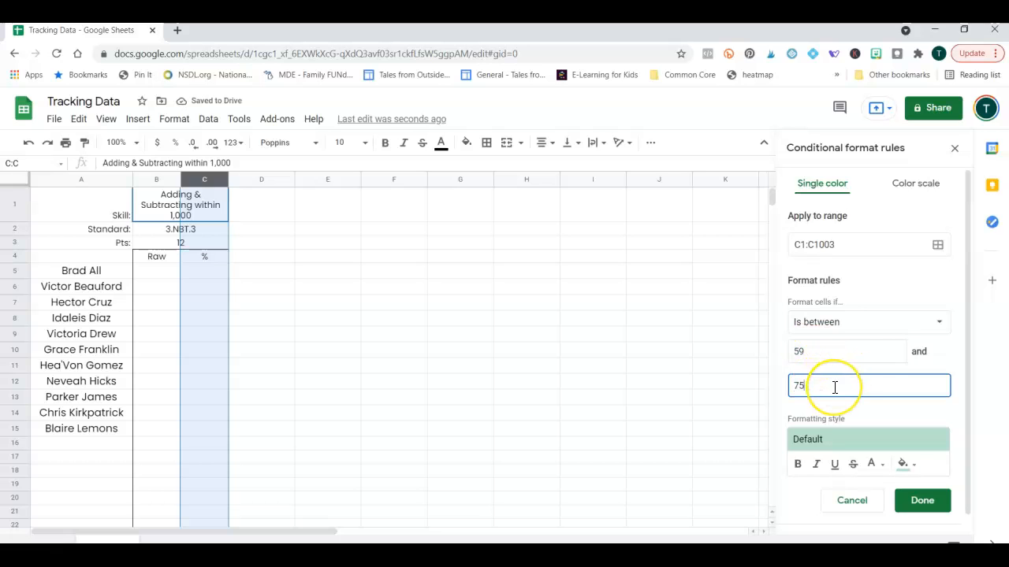
left_click(829, 352)
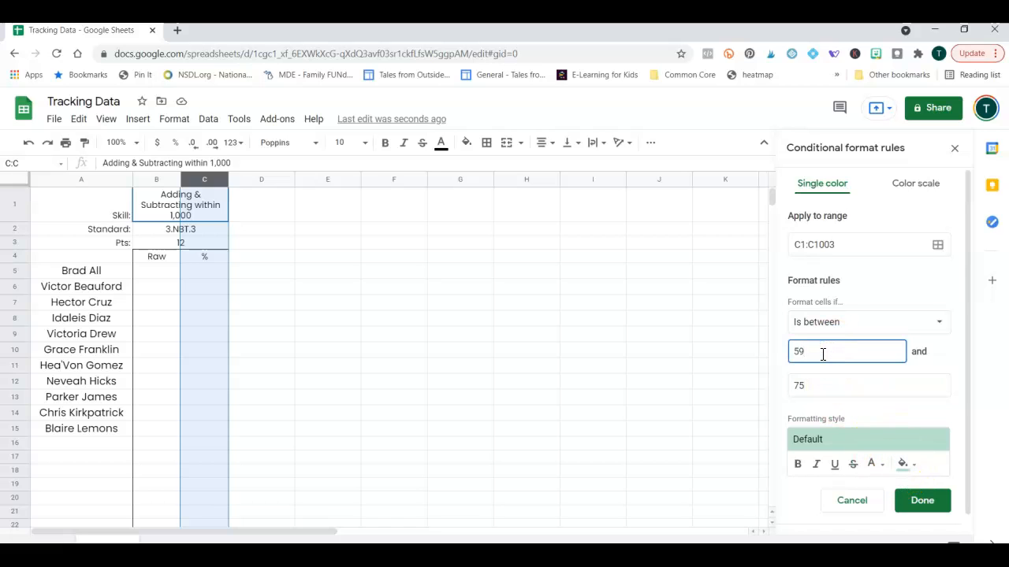
left_click(804, 385)
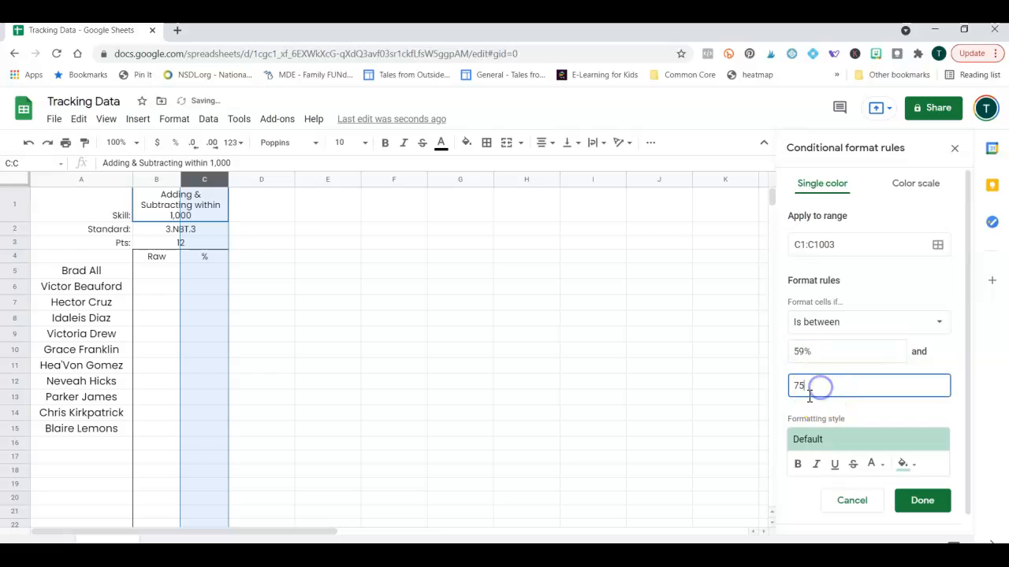
type("%")
left_click(903, 464)
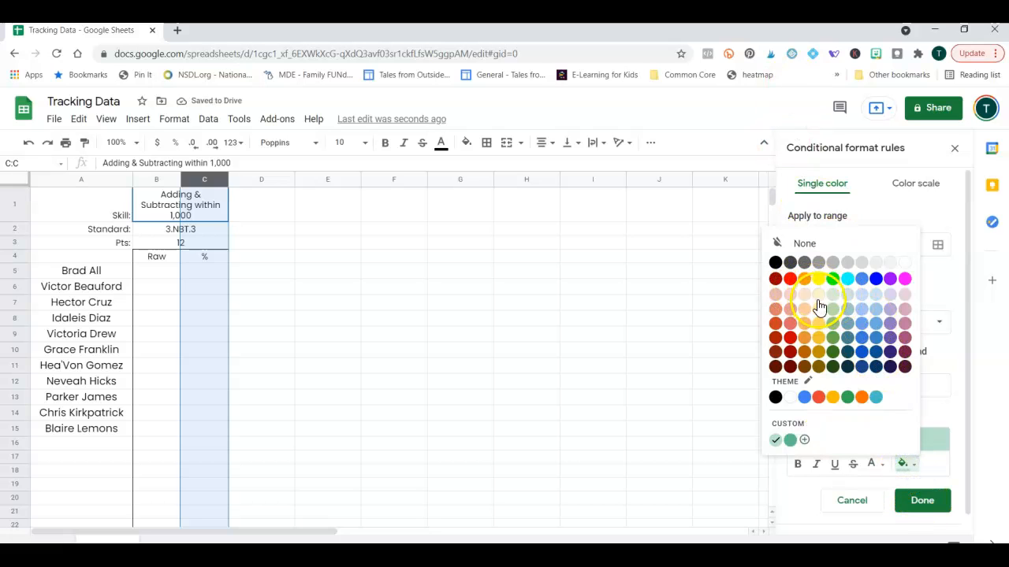
left_click(818, 298)
left_click(919, 504)
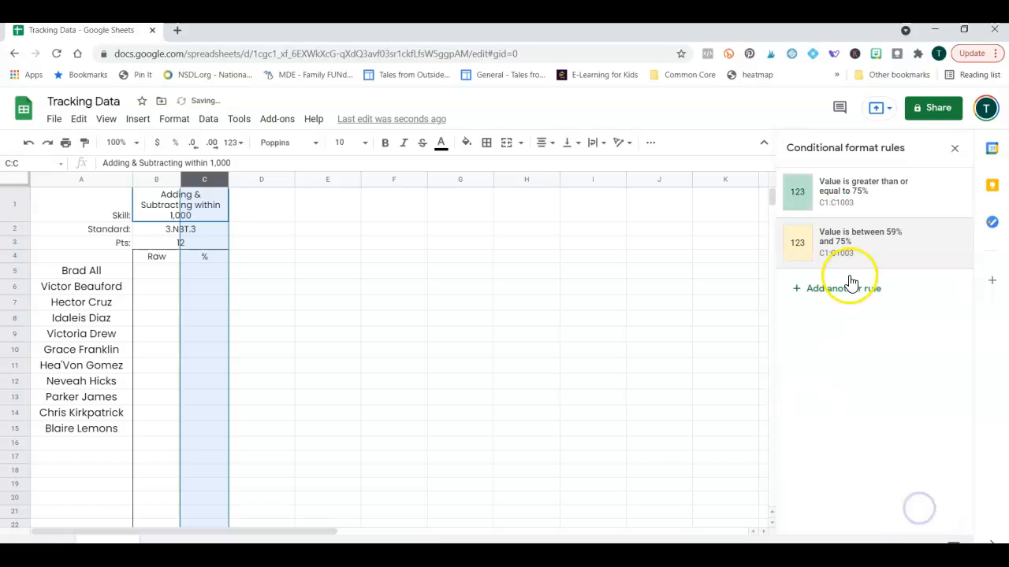
Add a 'less than or equal to 59%' rule on C1:C1003 with light red fill.
left_click(842, 290)
left_click(844, 325)
scroll(856, 452, "down", 4)
left_click(871, 429)
left_click(850, 358)
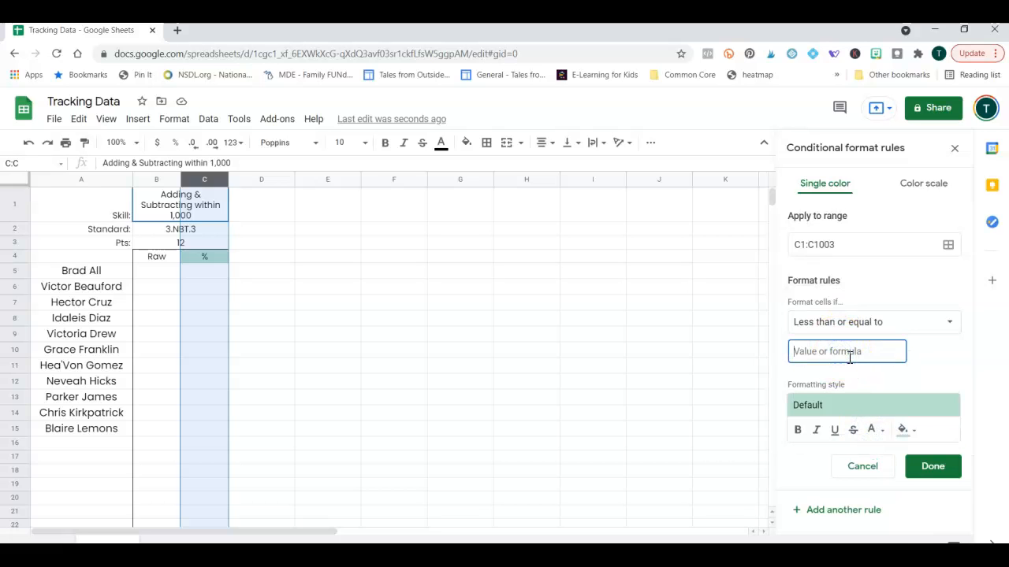
type("59")
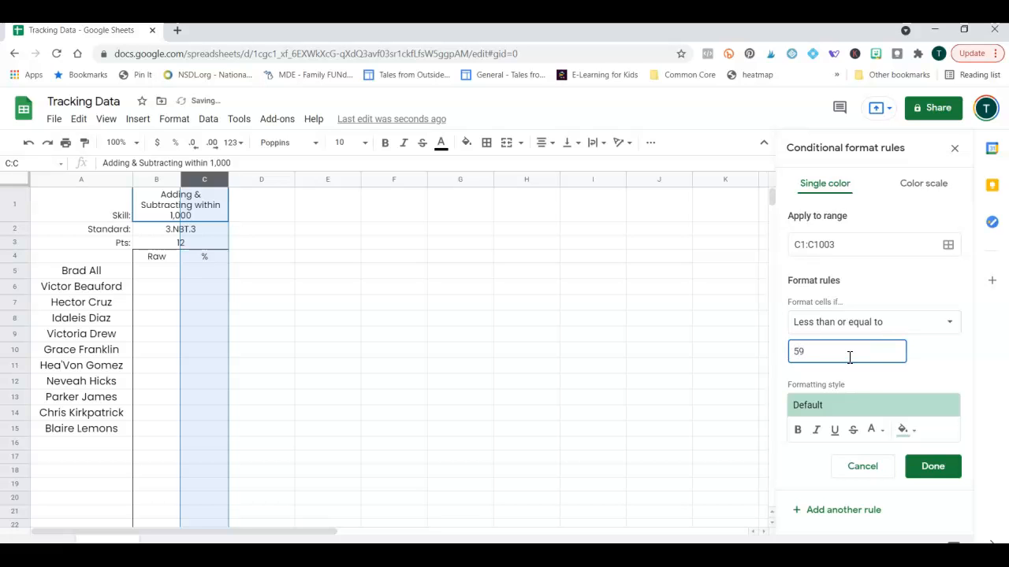
left_click(903, 432)
left_click(790, 259)
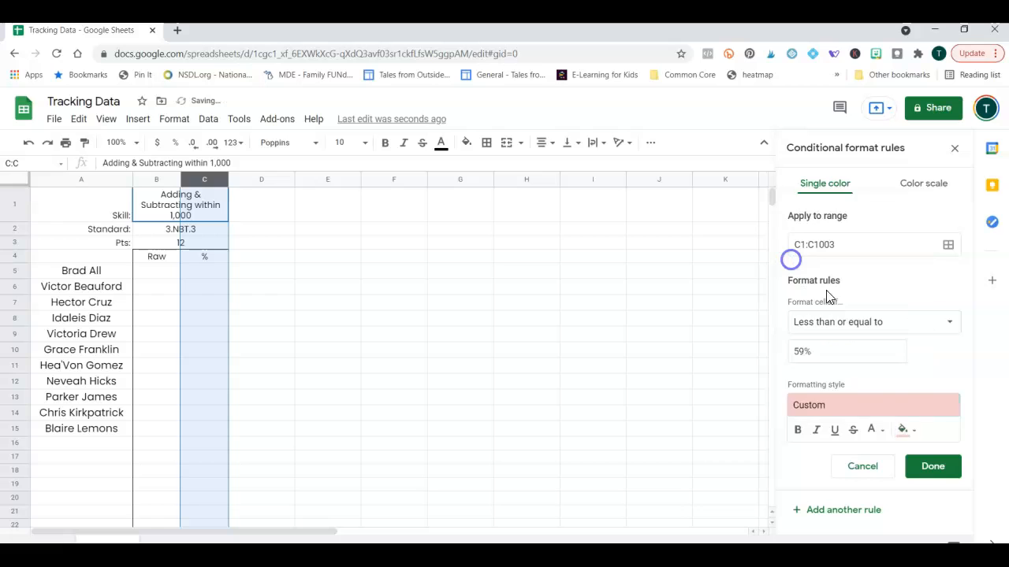
left_click(923, 476)
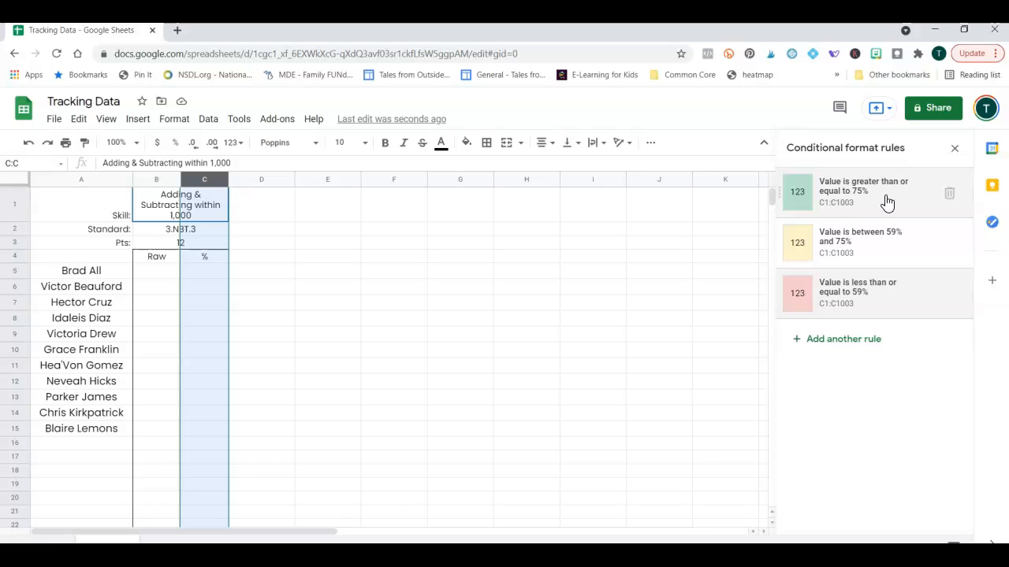
left_click(323, 337)
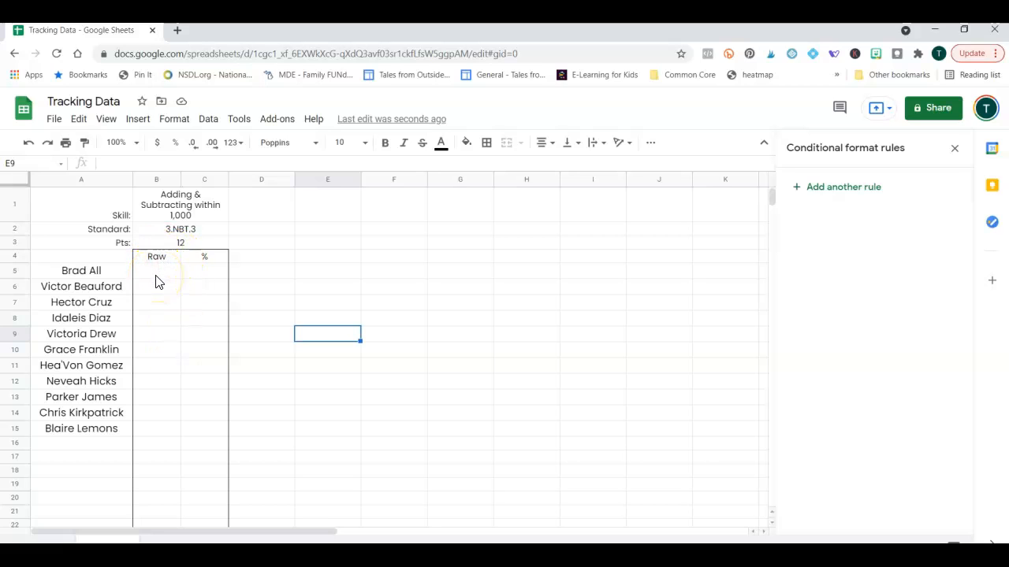
Enter the formula =B5/B3 in C5 for the first student's percentage.
left_click(209, 276)
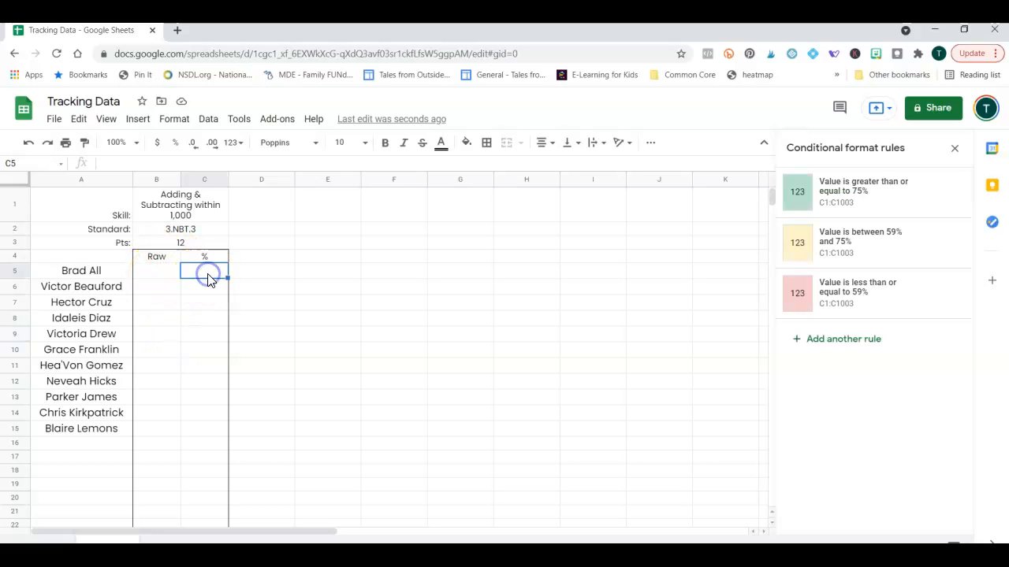
left_click(155, 163)
type("=")
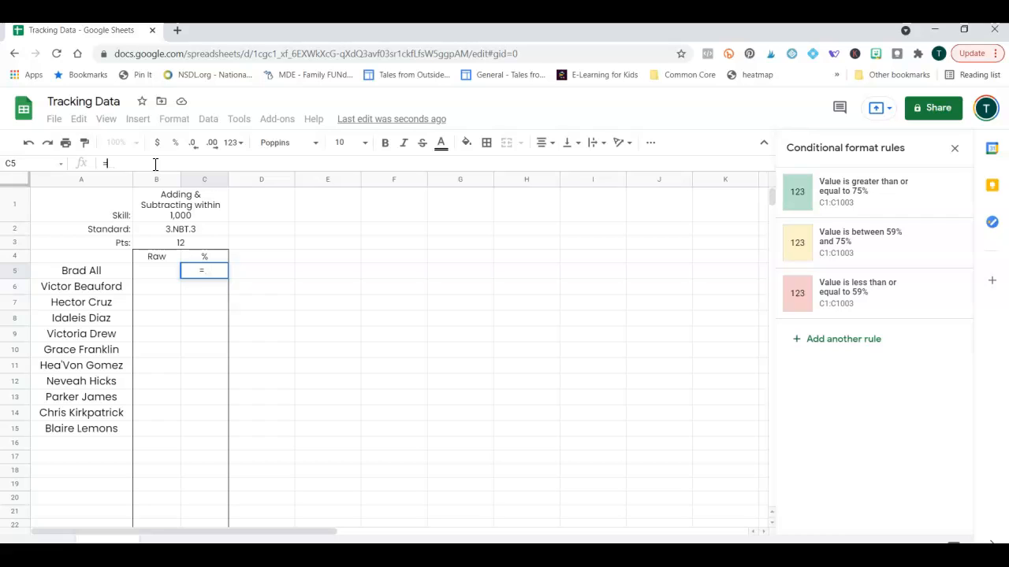
type("B")
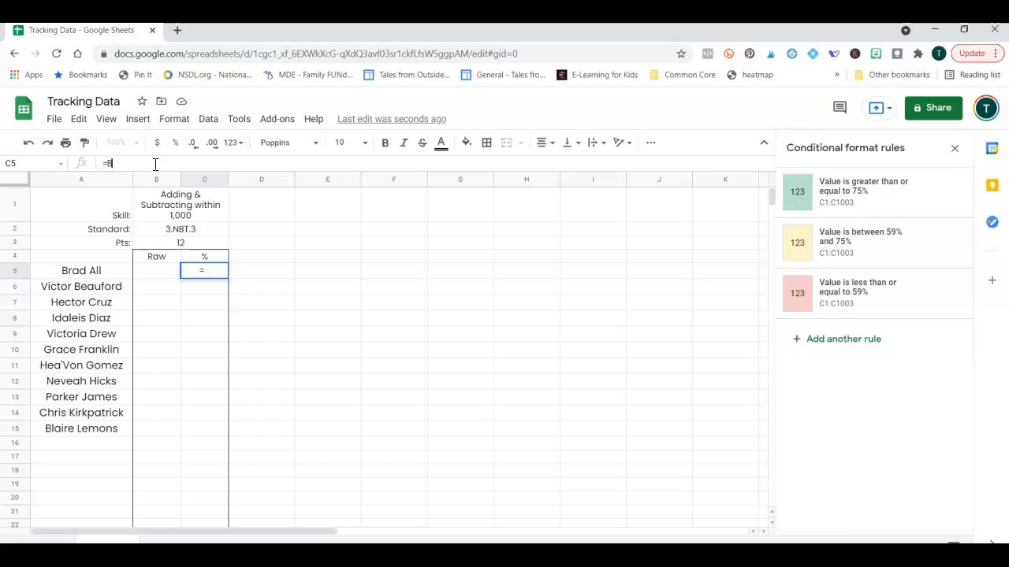
type("5")
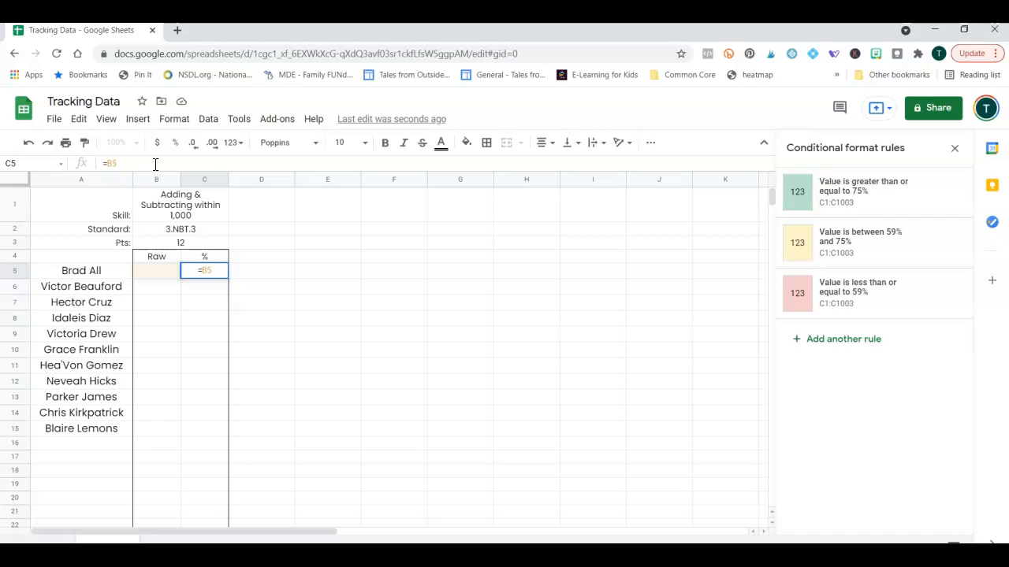
type("/")
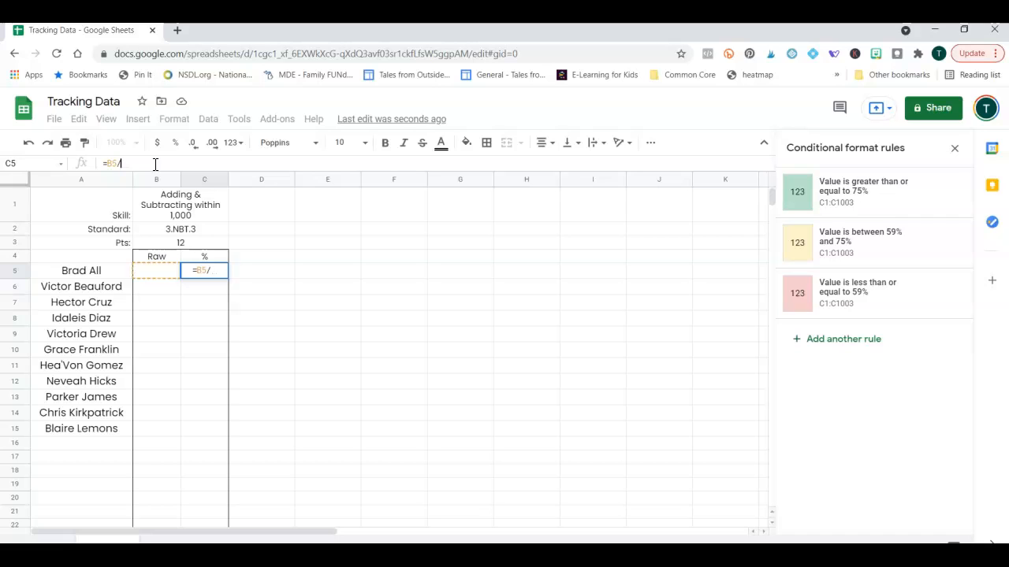
type("B3")
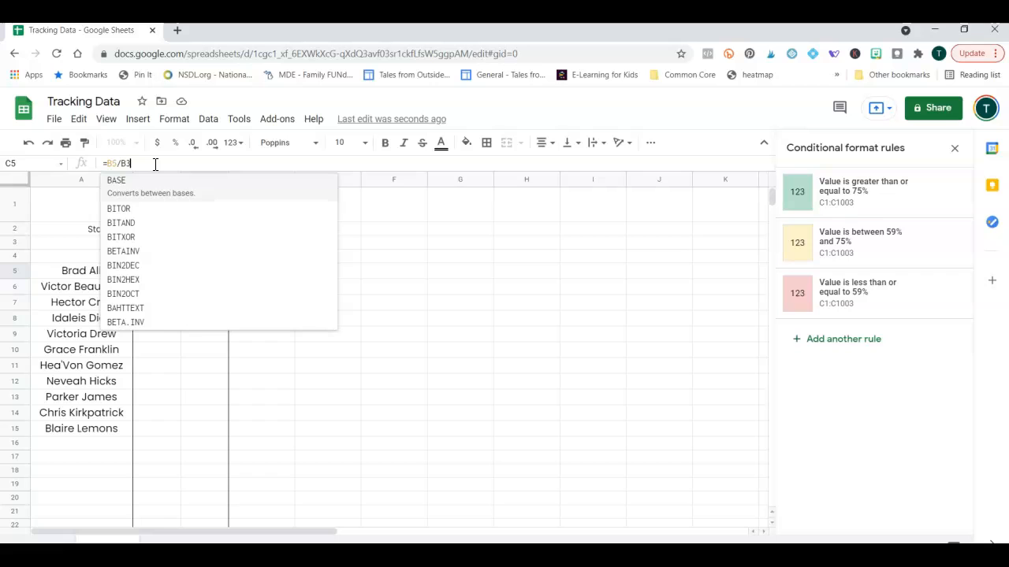
key("Return")
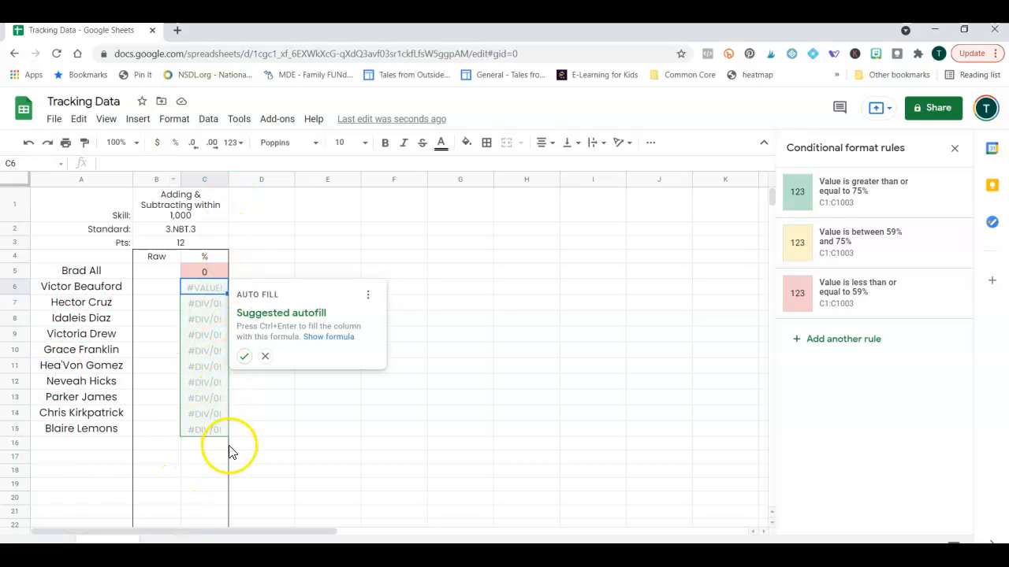
Accept the autofill suggestion and copy C5's formula down through C15.
left_click(244, 357)
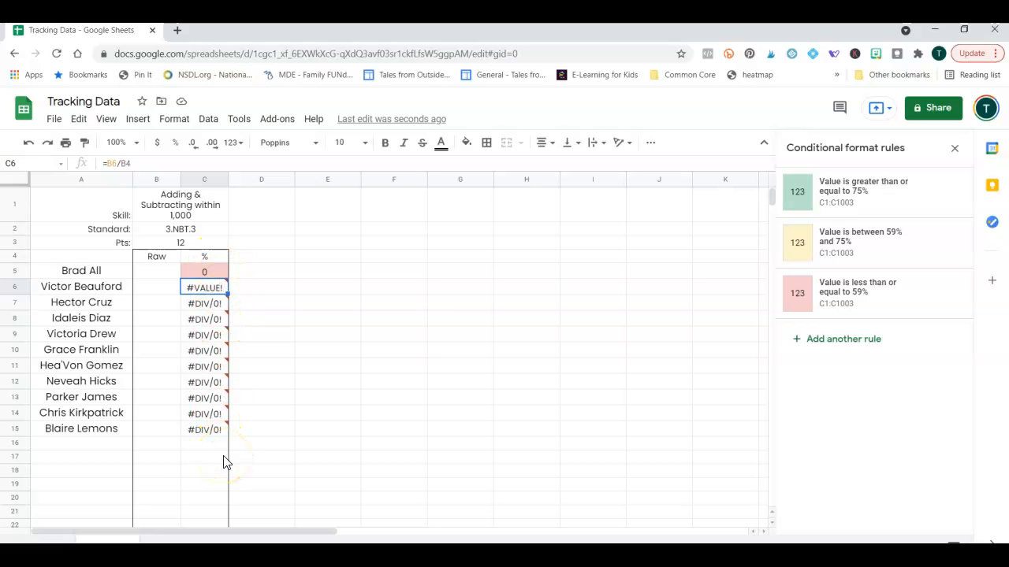
mouse_move(203, 290)
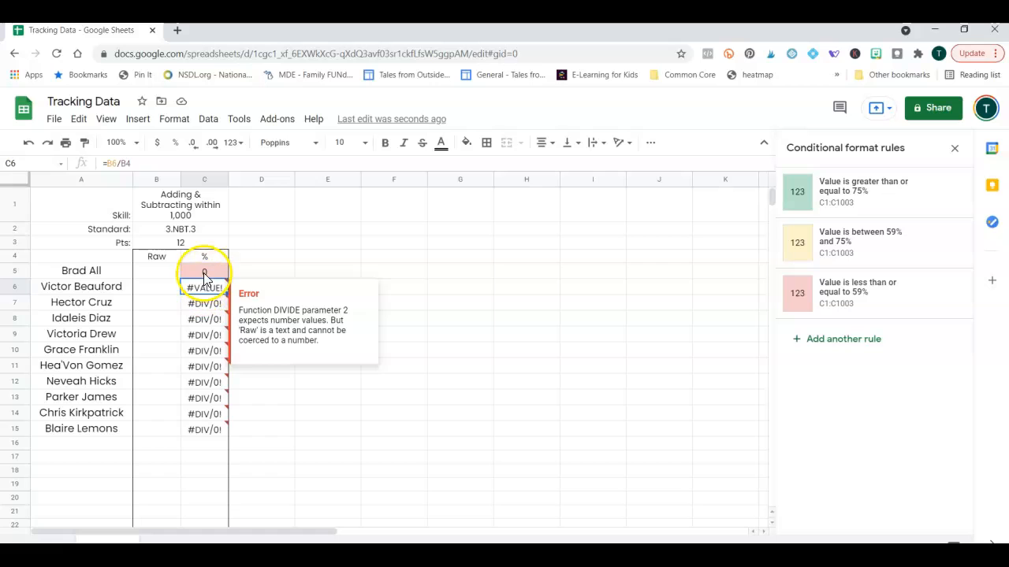
left_click(205, 270)
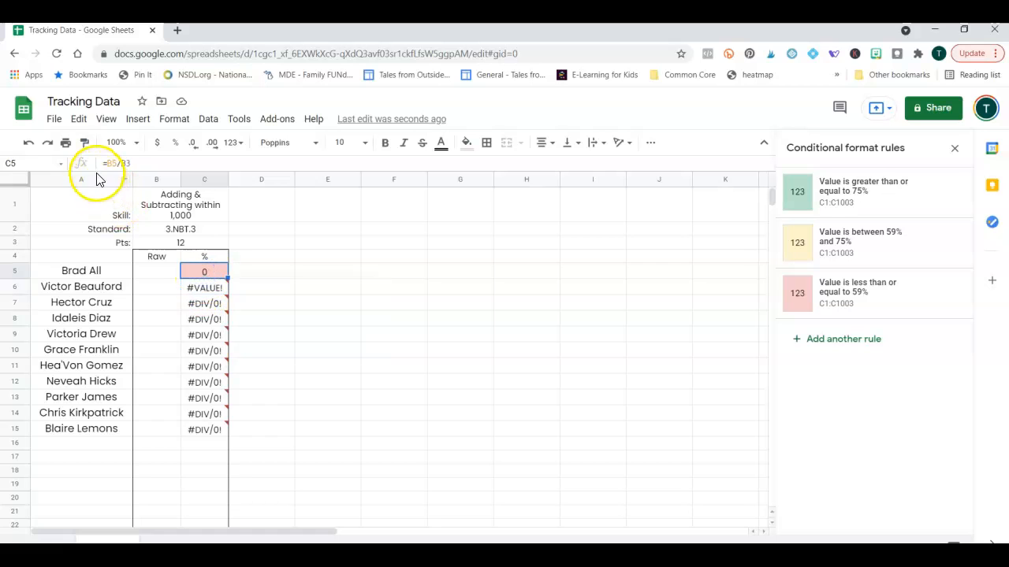
left_click(215, 290)
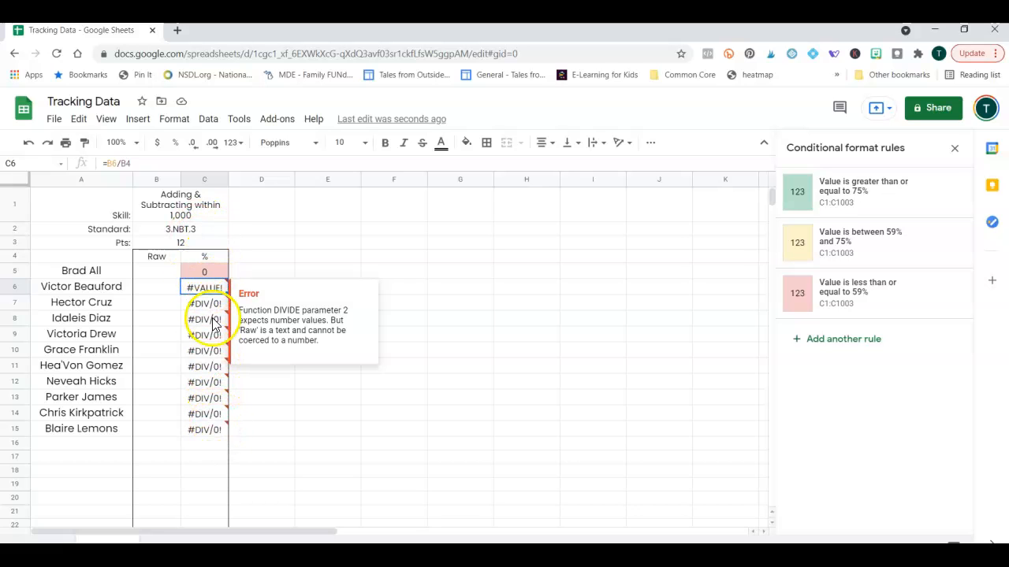
left_click(212, 271)
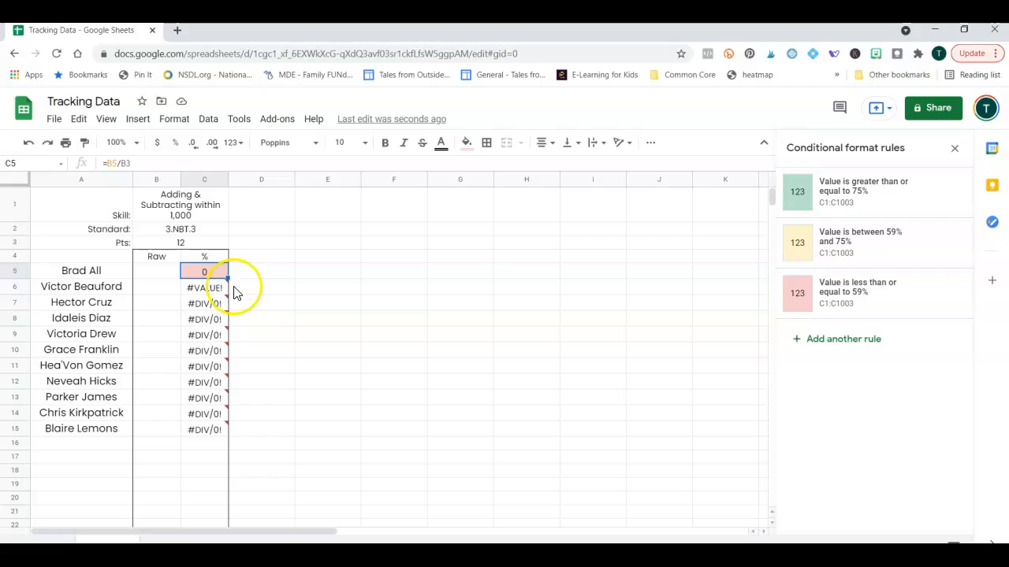
mouse_move(227, 277)
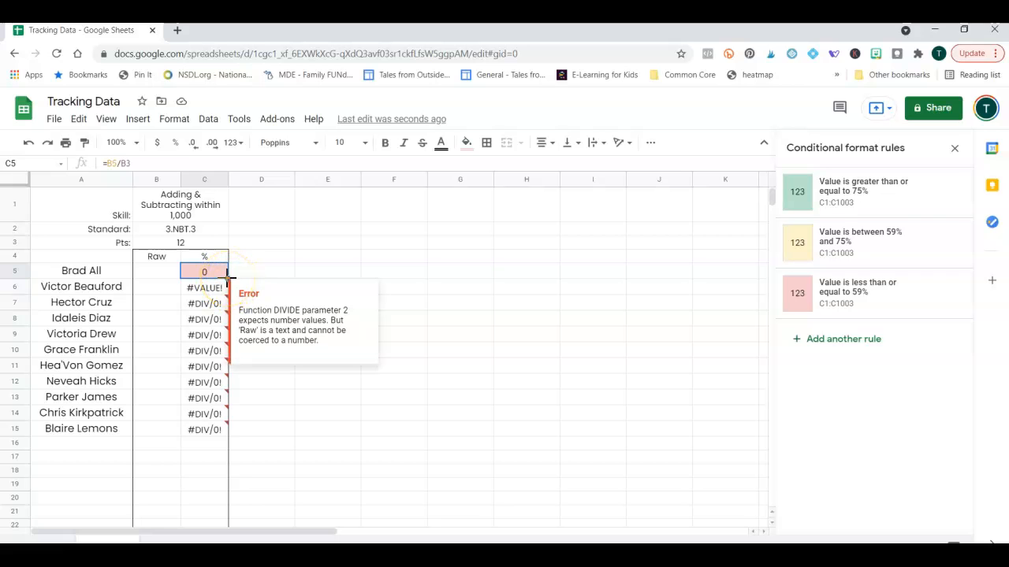
left_click_drag(227, 277, 212, 432)
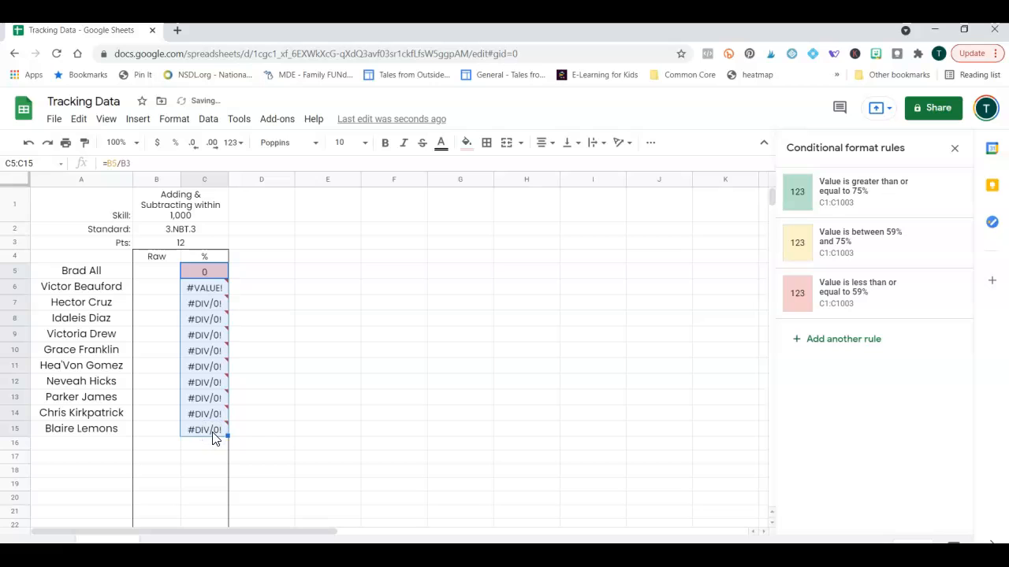
Change the divisor in each formula from C6 to C15 to B3.
left_click(209, 288)
left_click(135, 165)
key("BackSpace")
type("3")
key("Return")
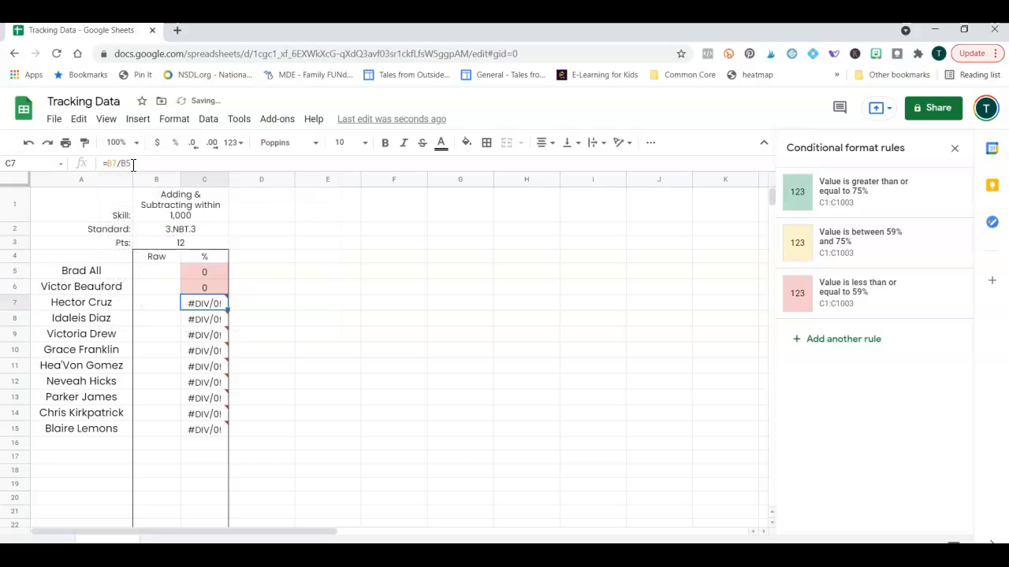
left_click(133, 164)
key("BackSpace")
type("3")
key("Return")
double_click(208, 316)
key("BackSpace")
type("3")
key("Return")
left_click(153, 164)
key("BackSpace")
type("3")
key("Return")
key("BackSpace")
key("3")
key("Return")
left_click(147, 163)
key("BackSpace")
key("3")
key("Return")
left_click(144, 163)
key("BackSpace")
key("3")
key("Return")
left_click(162, 163)
key("BackSpace")
key("3")
key("Return")
left_click(165, 162)
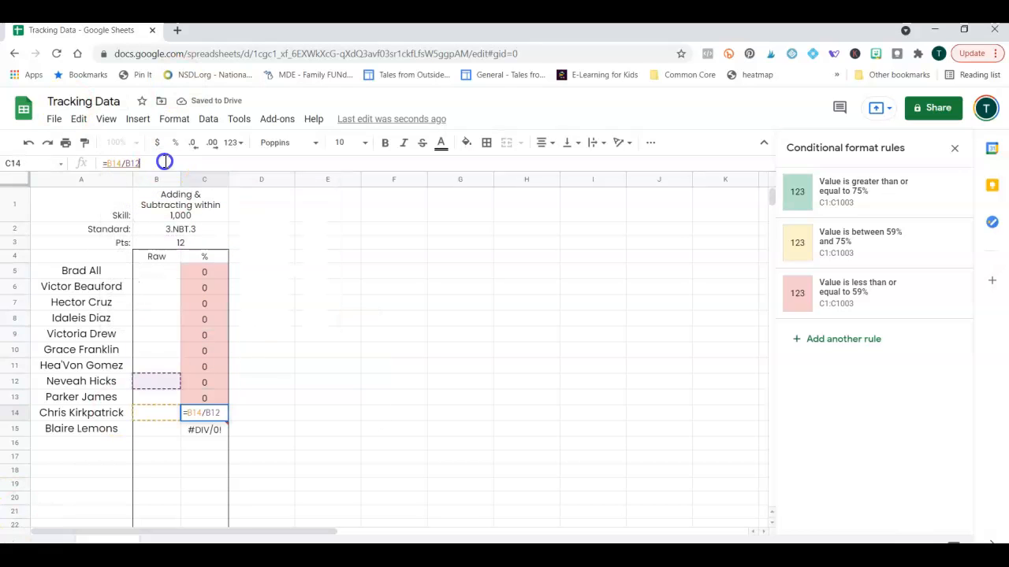
key("BackSpace")
type("3")
key("Return")
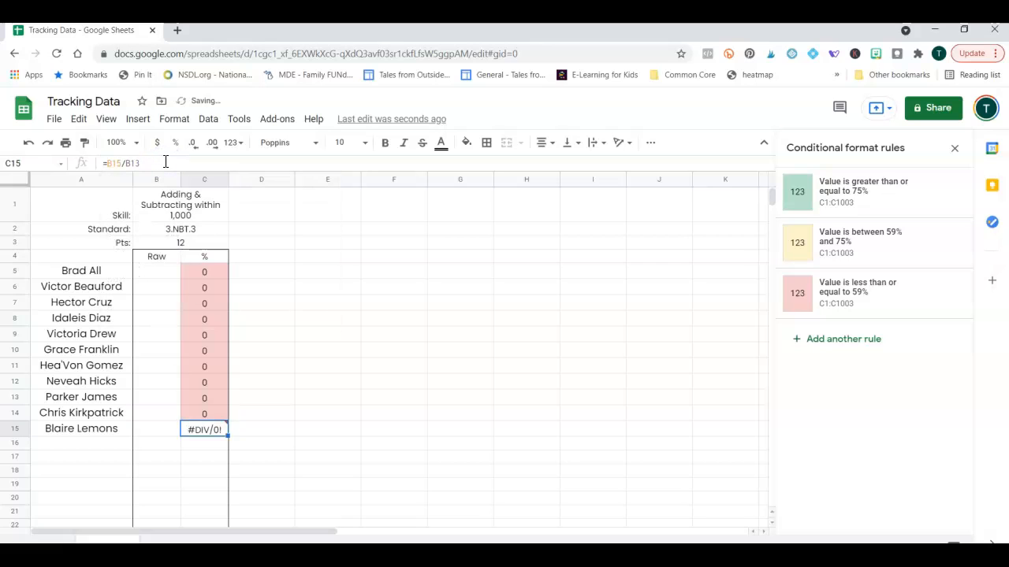
left_click(165, 162)
key("BackSpace")
type("3")
key("Return")
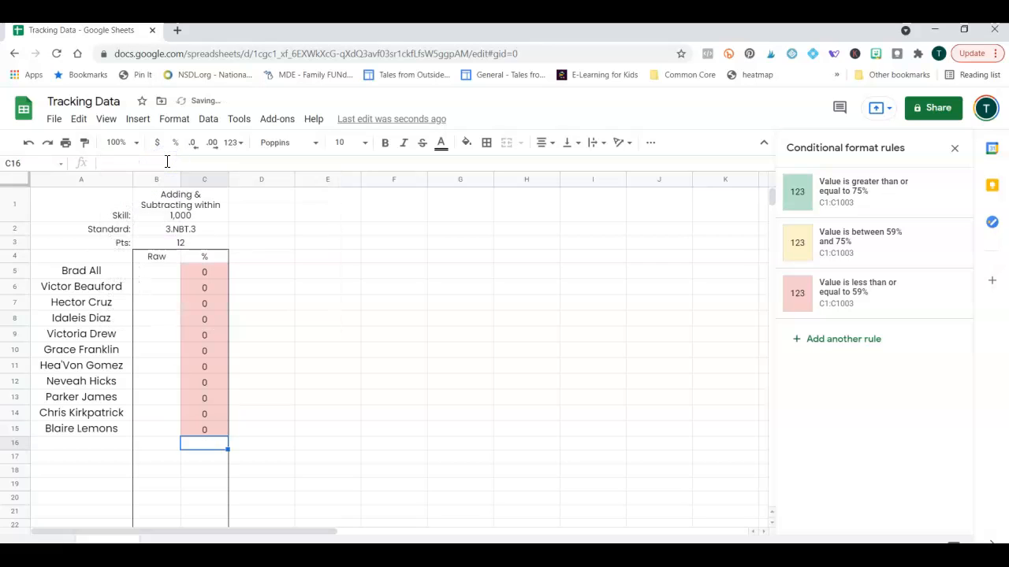
Enter raw score 7 in B5 and 9 in B6.
left_click(163, 272)
type("7")
key("Tab")
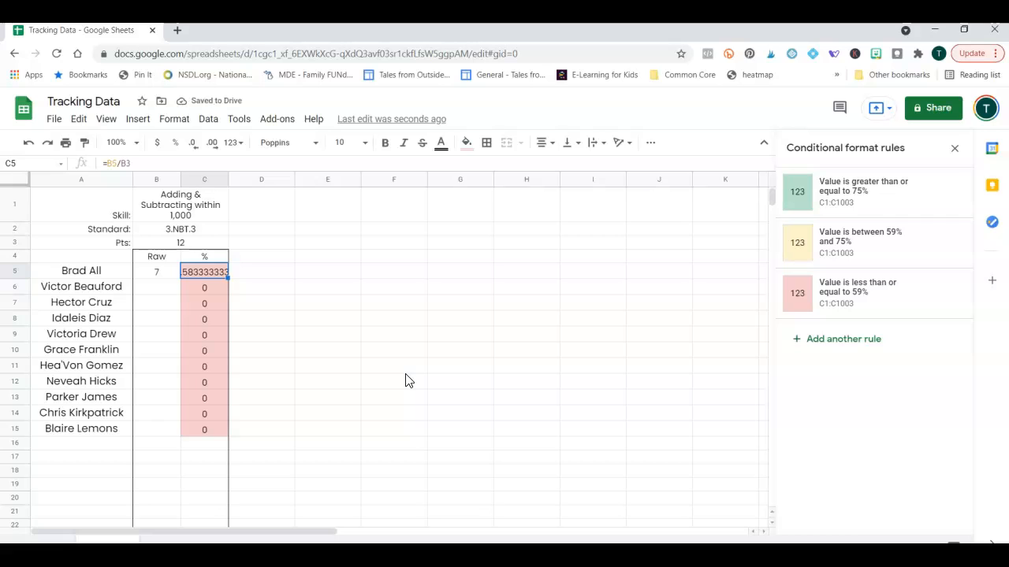
key("Return")
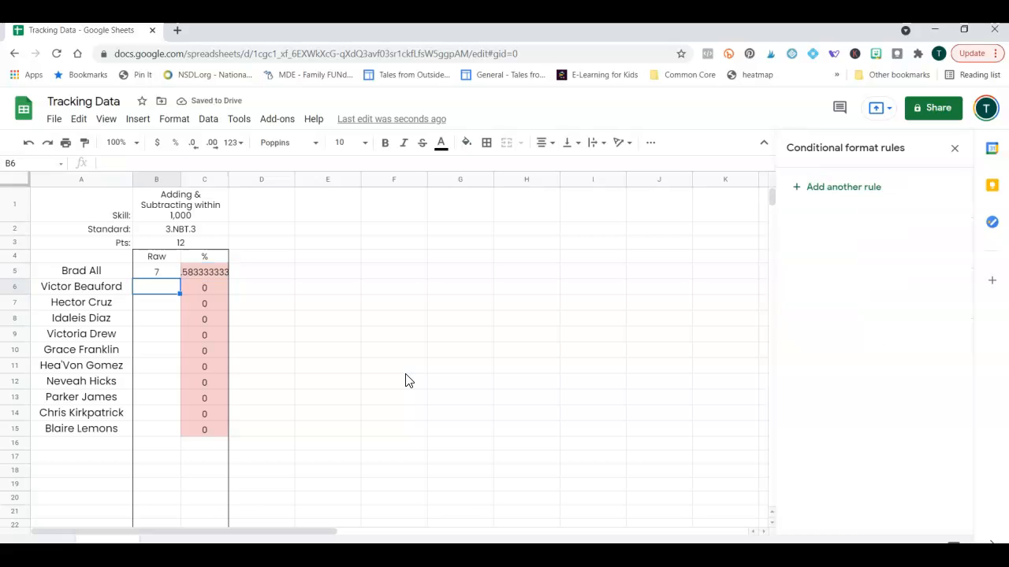
type("9")
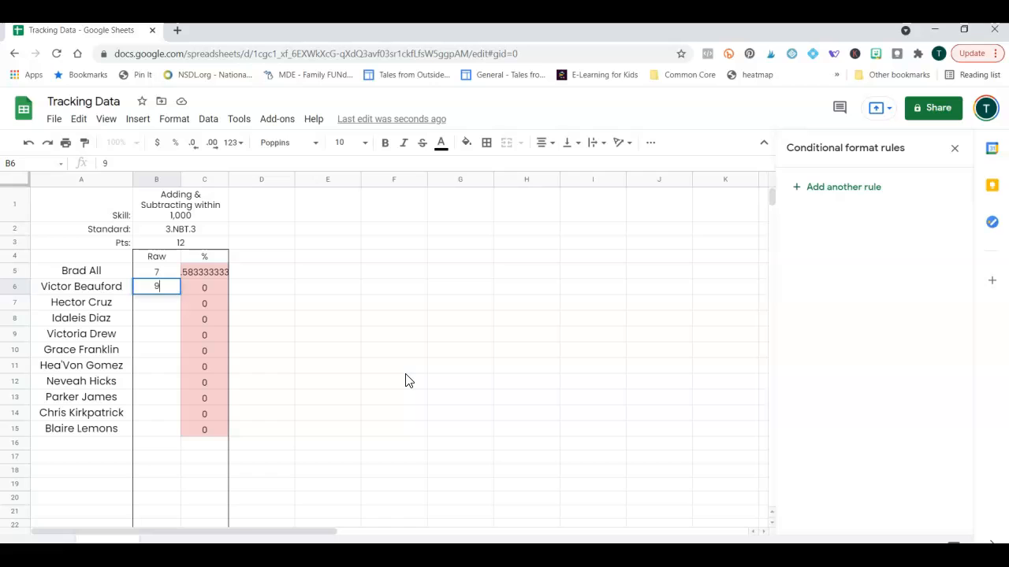
key("Tab")
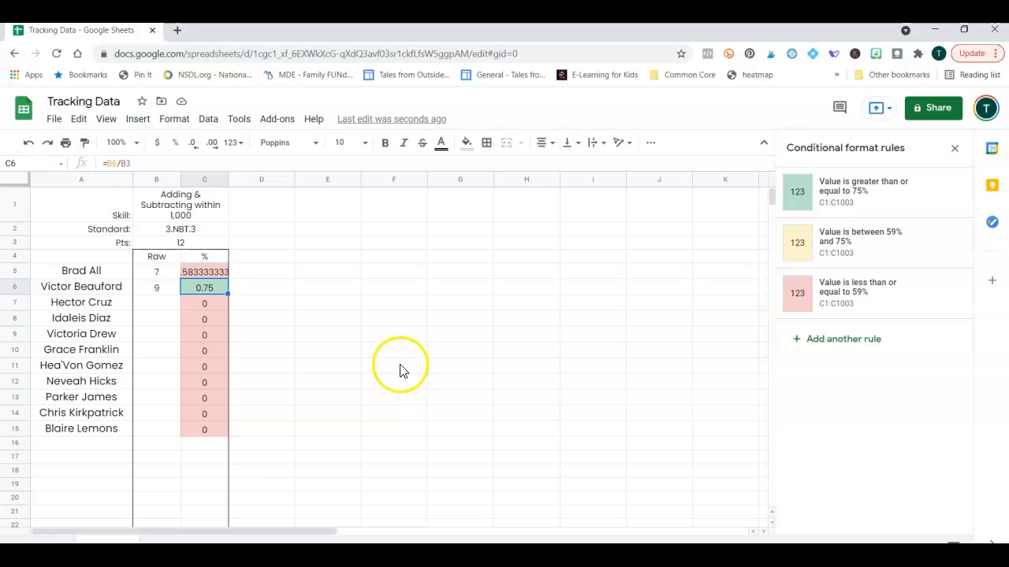
Format column C as Percent, showing values like 58.33% and 75.00%.
left_click(205, 182)
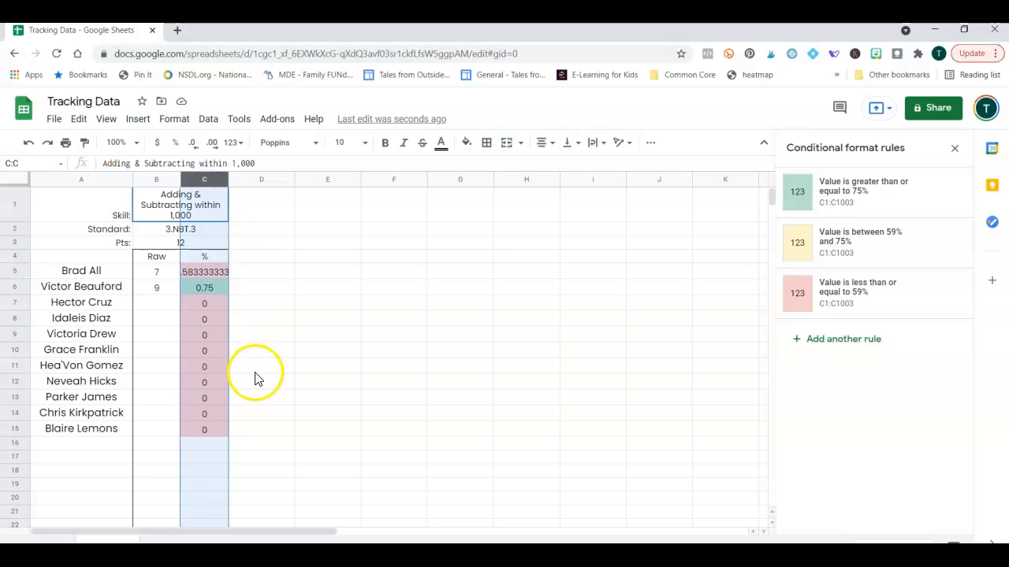
left_click(175, 121)
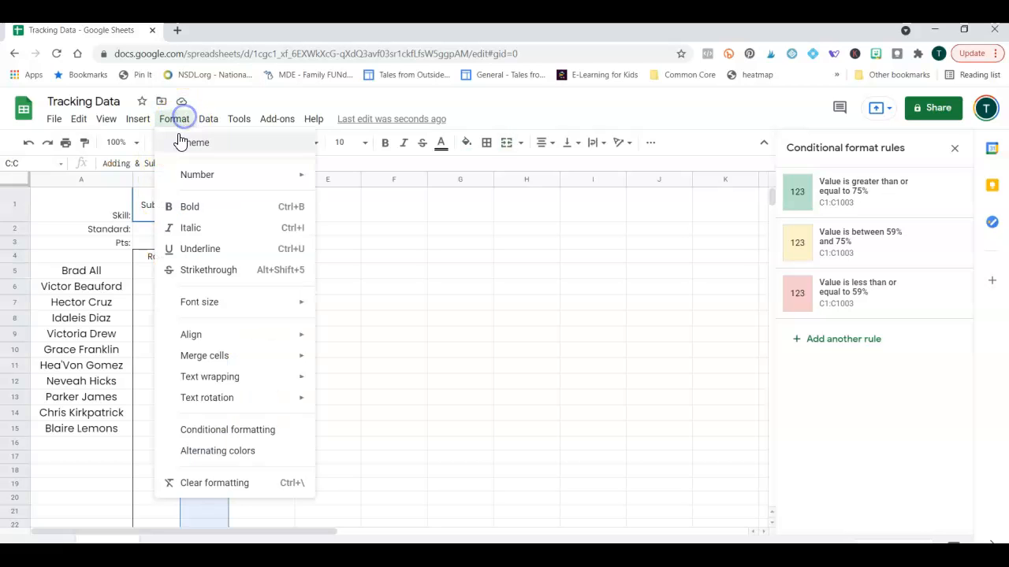
left_click(191, 178)
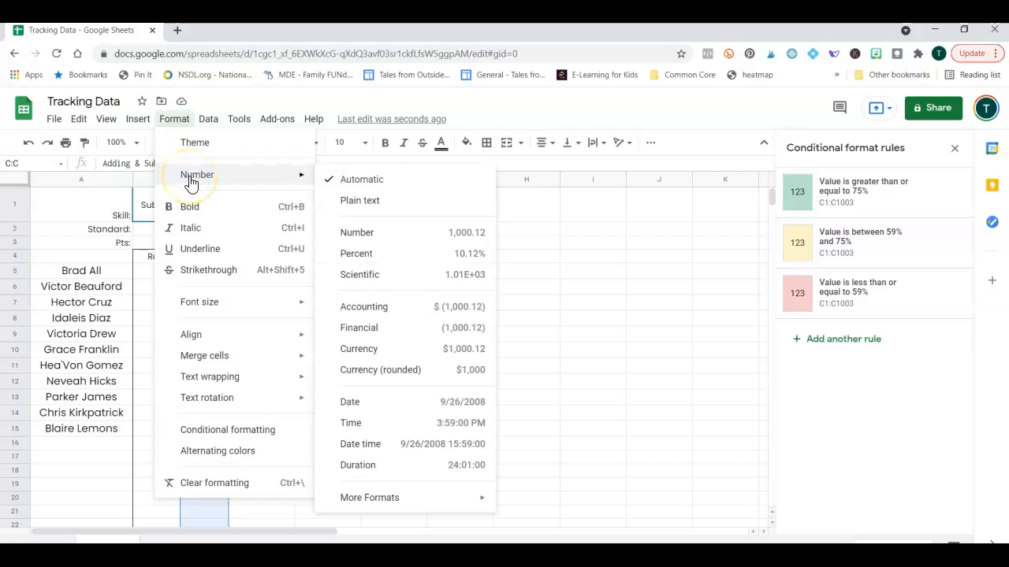
left_click(197, 181)
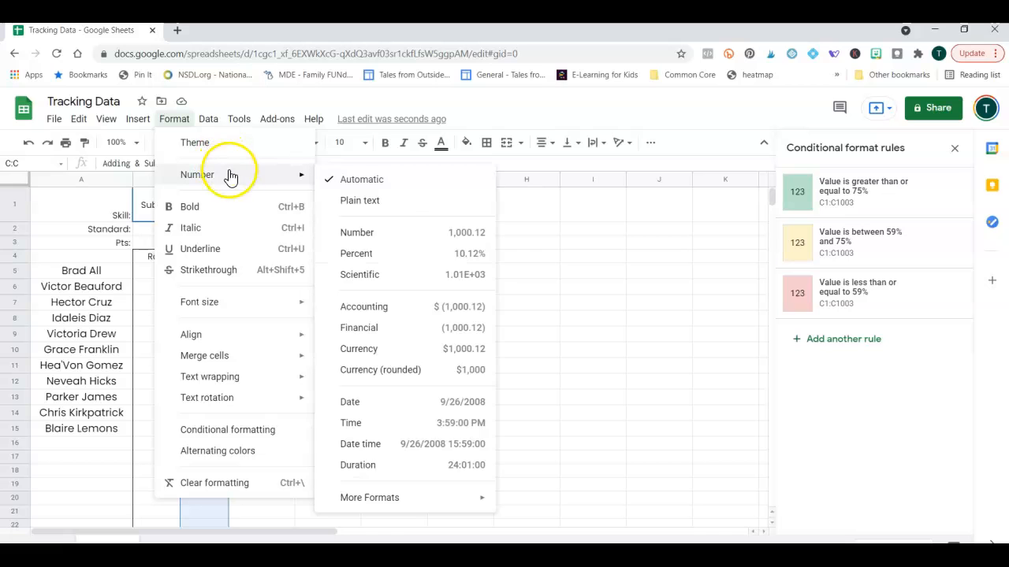
left_click(461, 262)
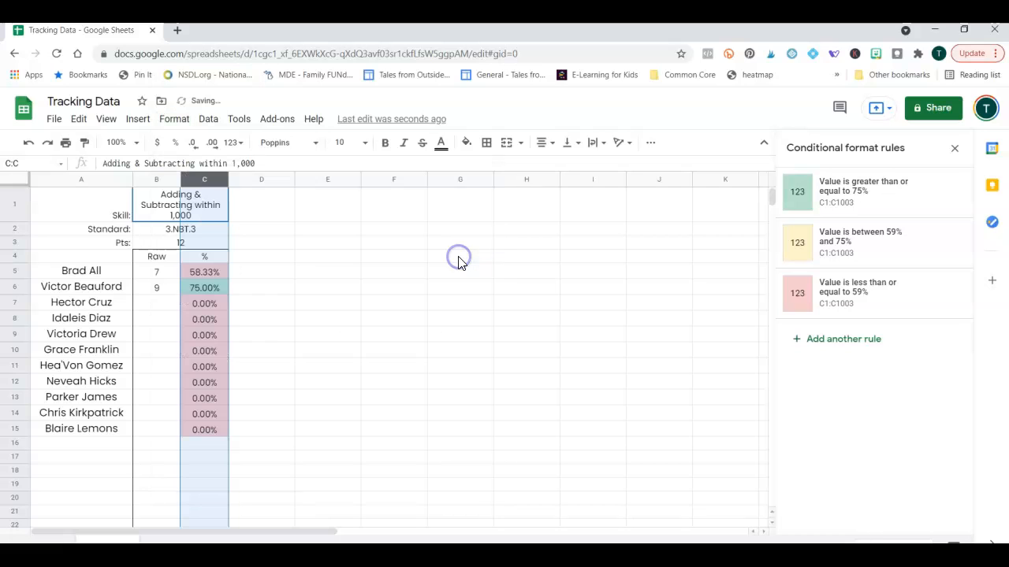
Bring up the Custom number formats dialog for column C.
left_click(175, 120)
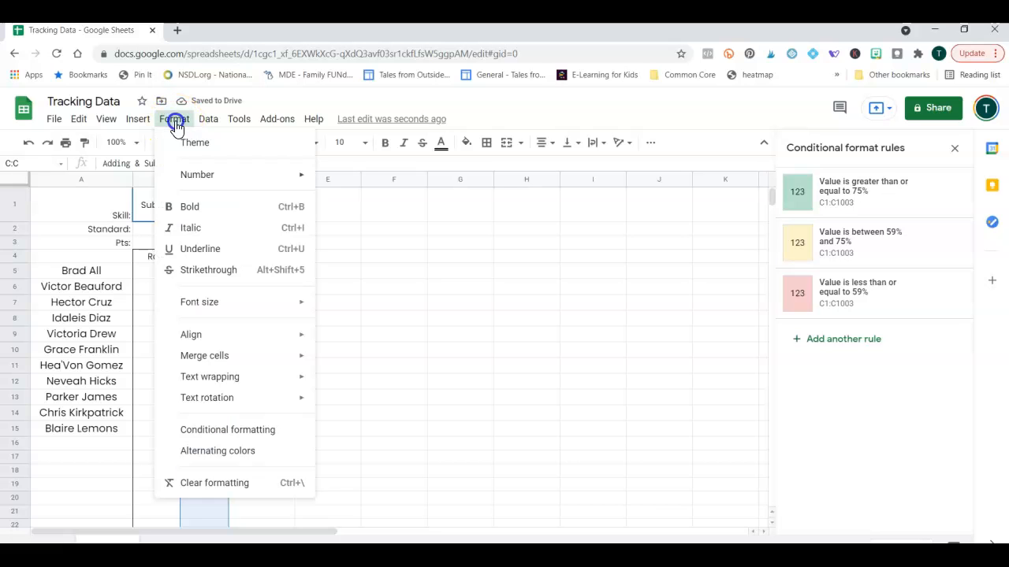
mouse_move(225, 180)
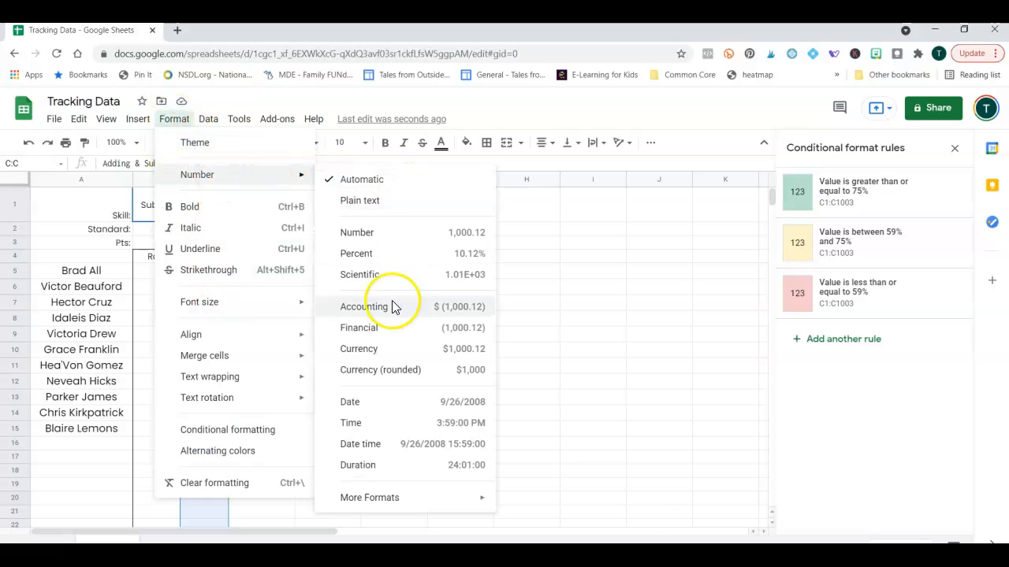
mouse_move(405, 502)
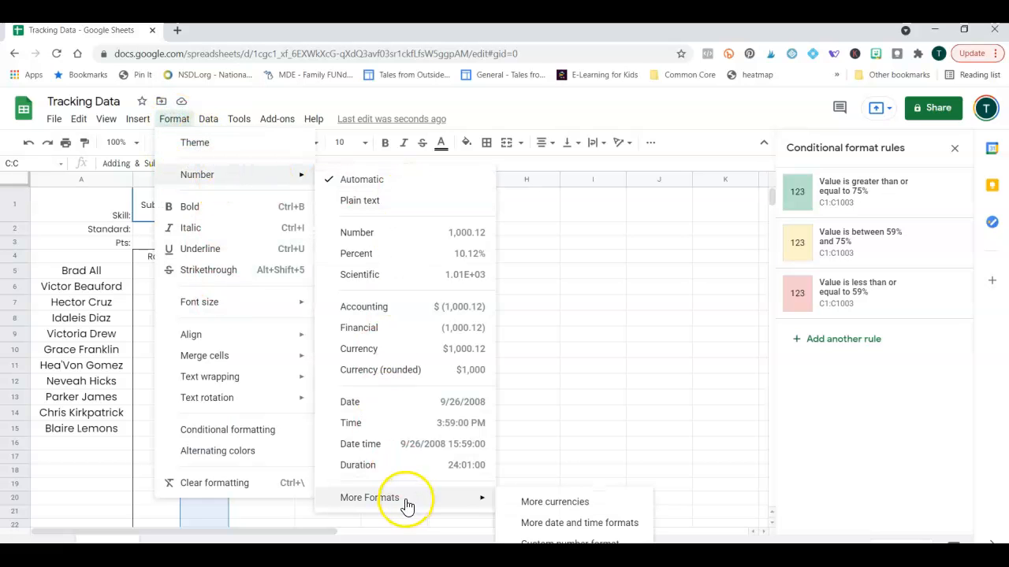
left_click(564, 541)
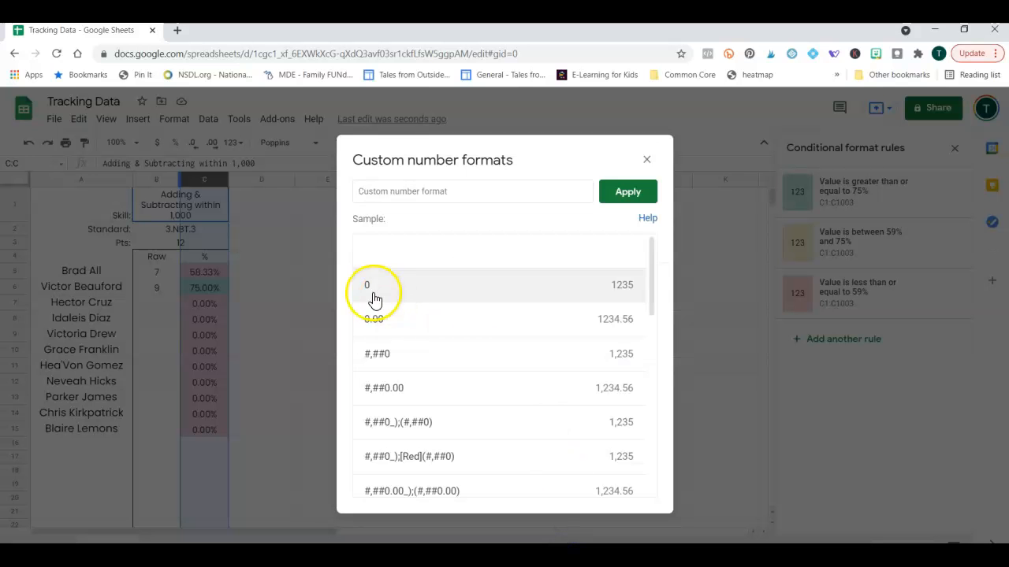
Apply the whole-number 0% custom format to column C.
scroll(480, 307, "down", 1)
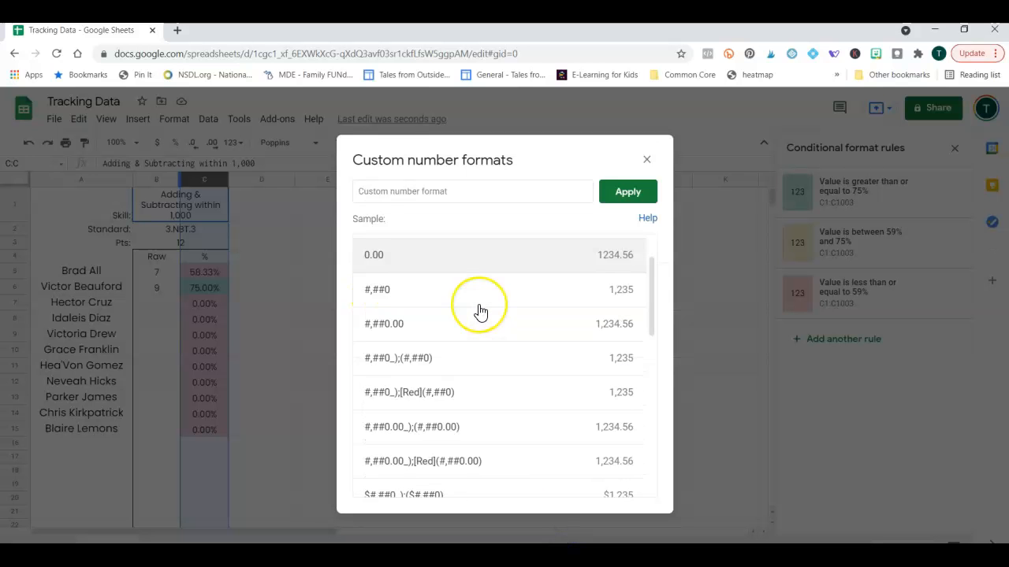
scroll(481, 312, "down", 2)
scroll(480, 308, "down", 3)
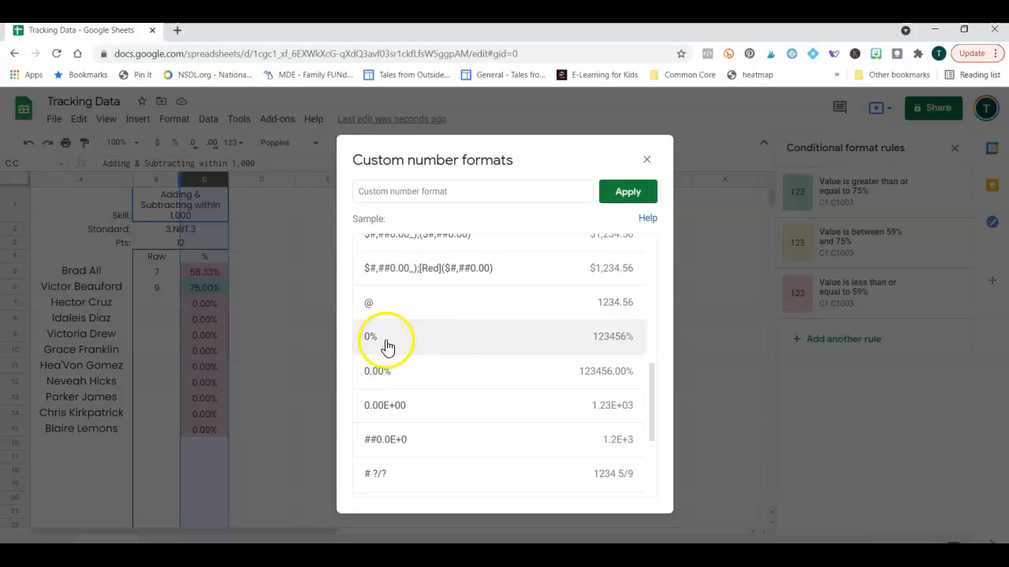
left_click(381, 348)
left_click(628, 195)
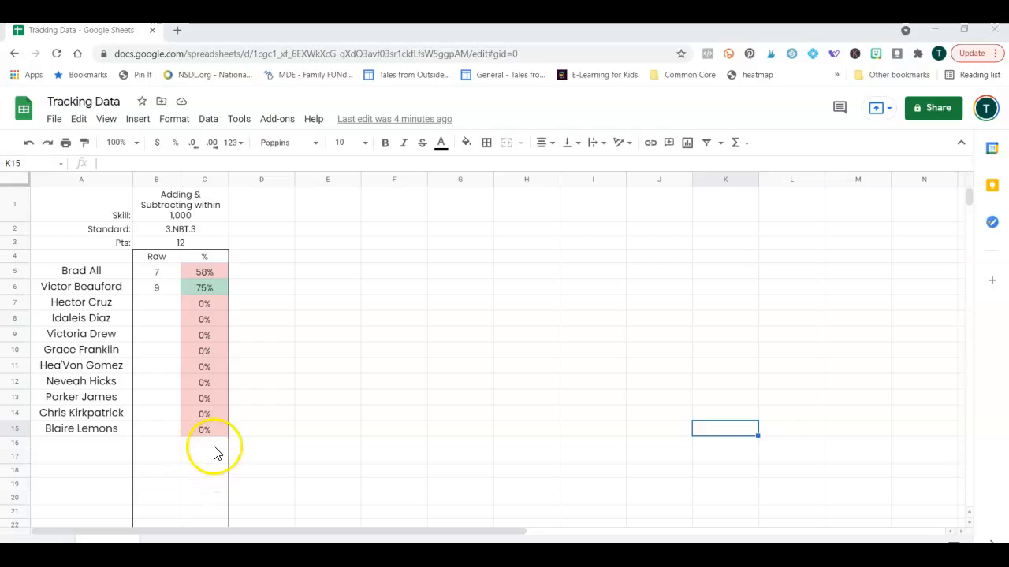
Select C16 and insert the COUNTIF function from the Math functions.
left_click(203, 446)
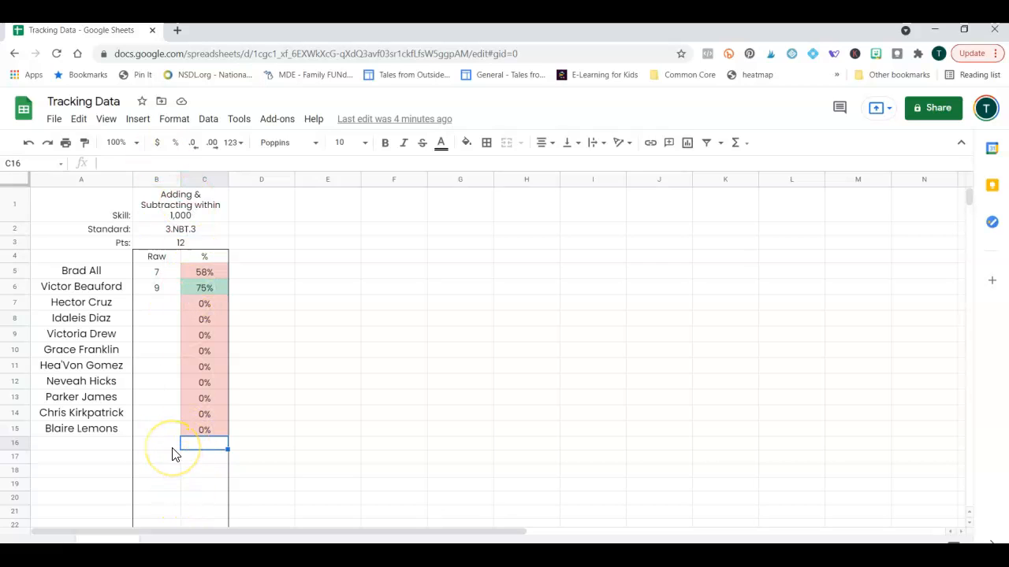
left_click(137, 119)
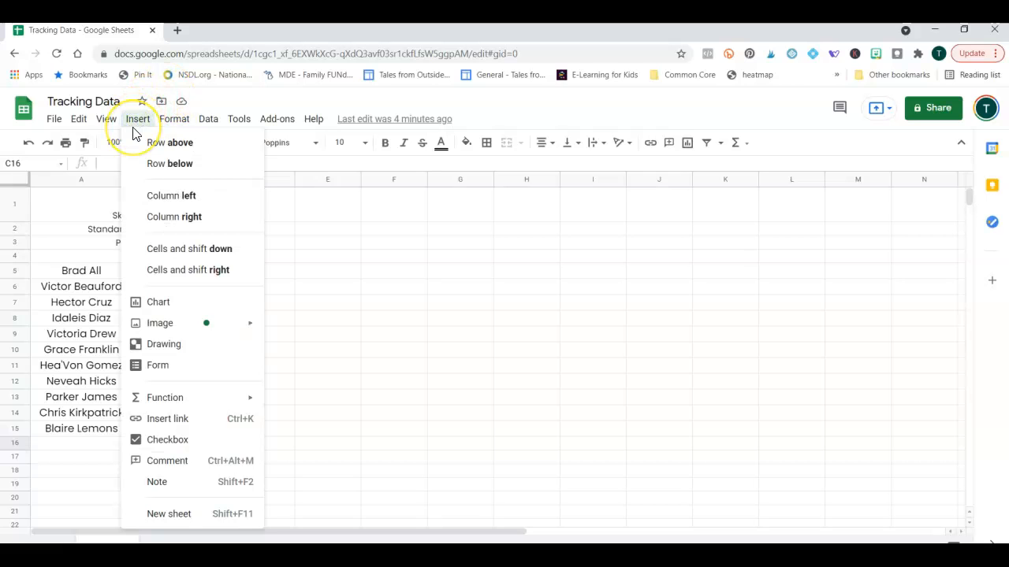
left_click(173, 404)
left_click(299, 450)
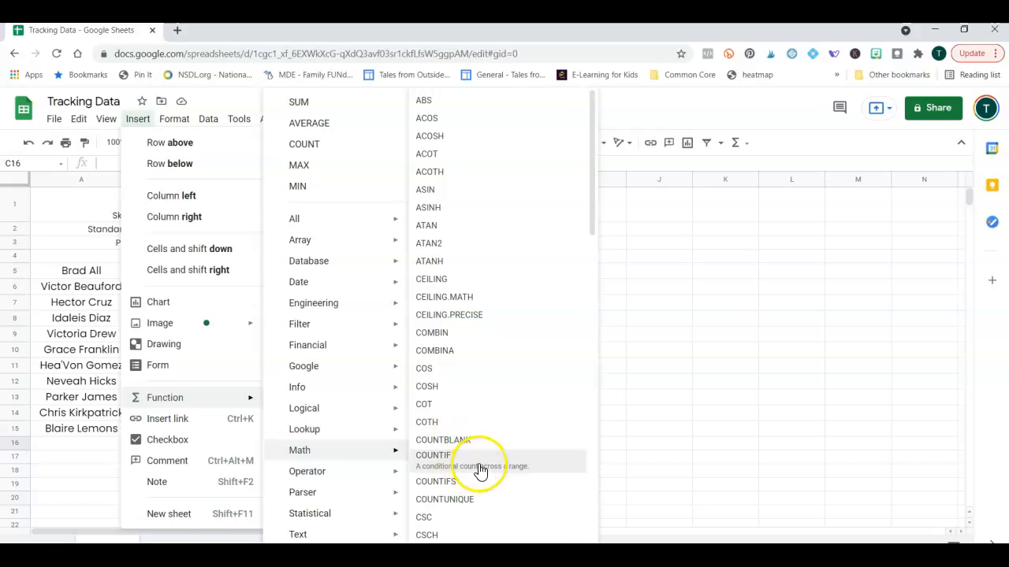
left_click(519, 465)
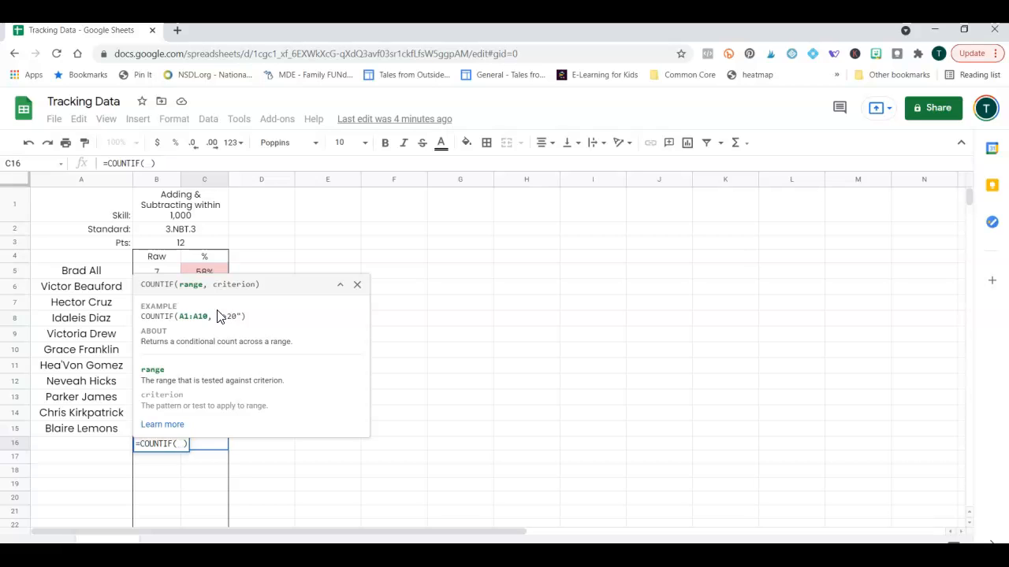
Complete C16 as =COUNTIF(C1:C15, ">74%") so it returns 100%.
type("C")
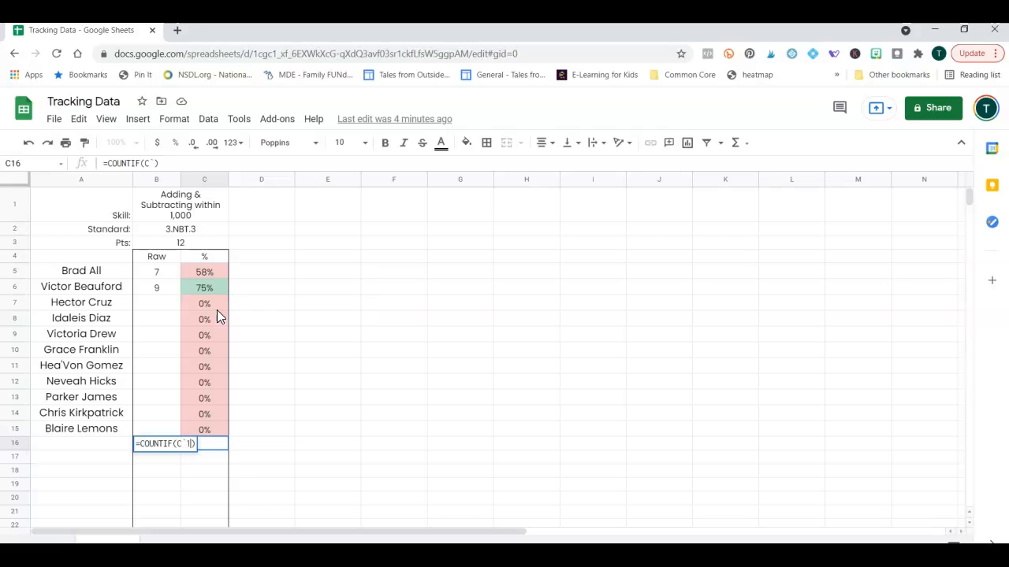
type("1")
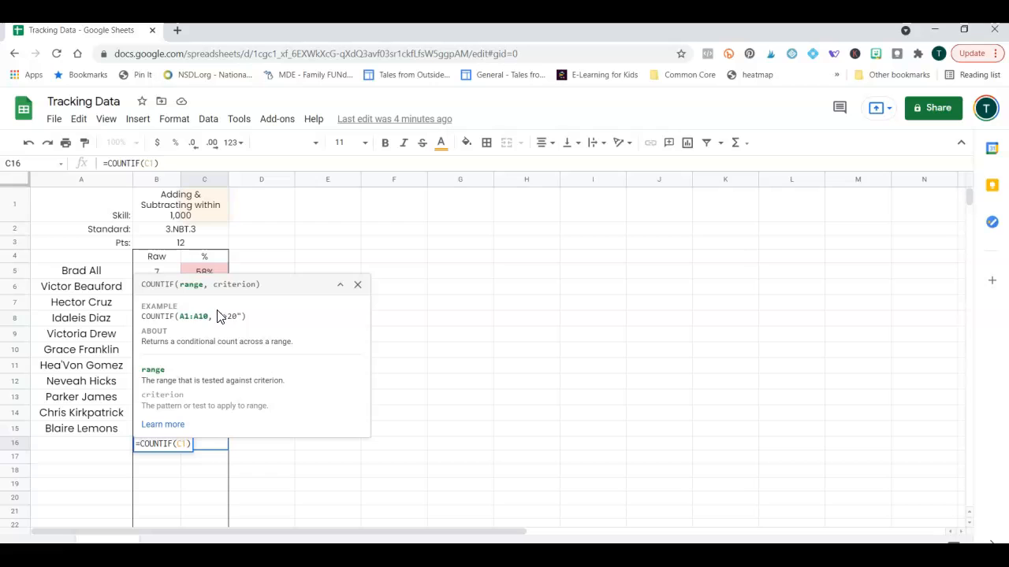
type(":")
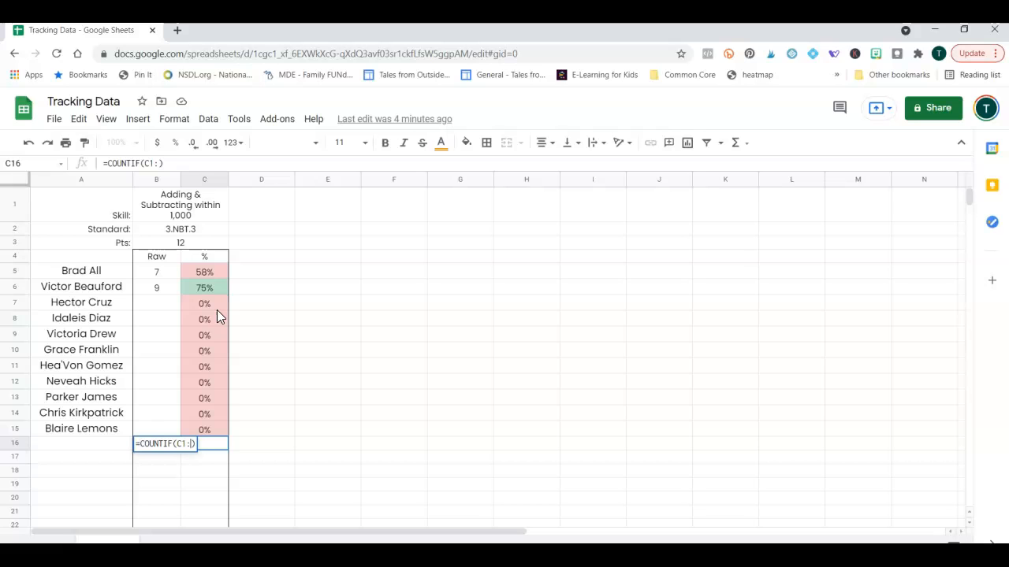
type("C15")
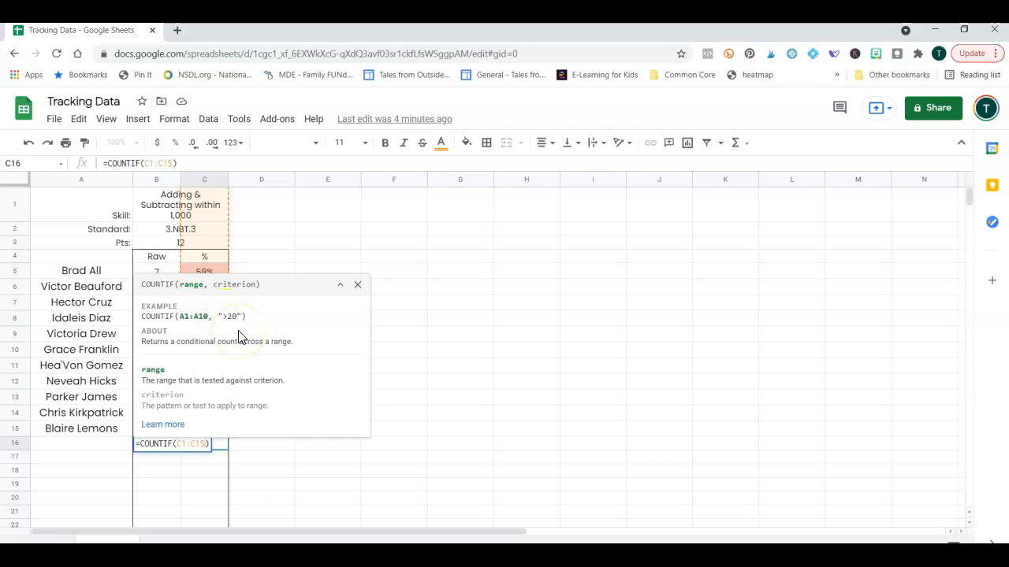
type(", ")
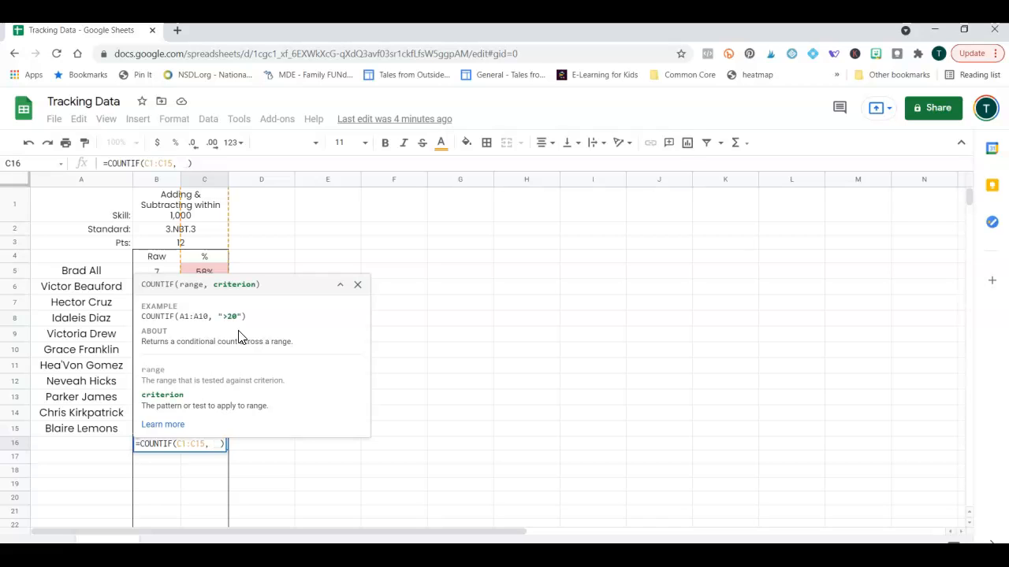
type("\"")
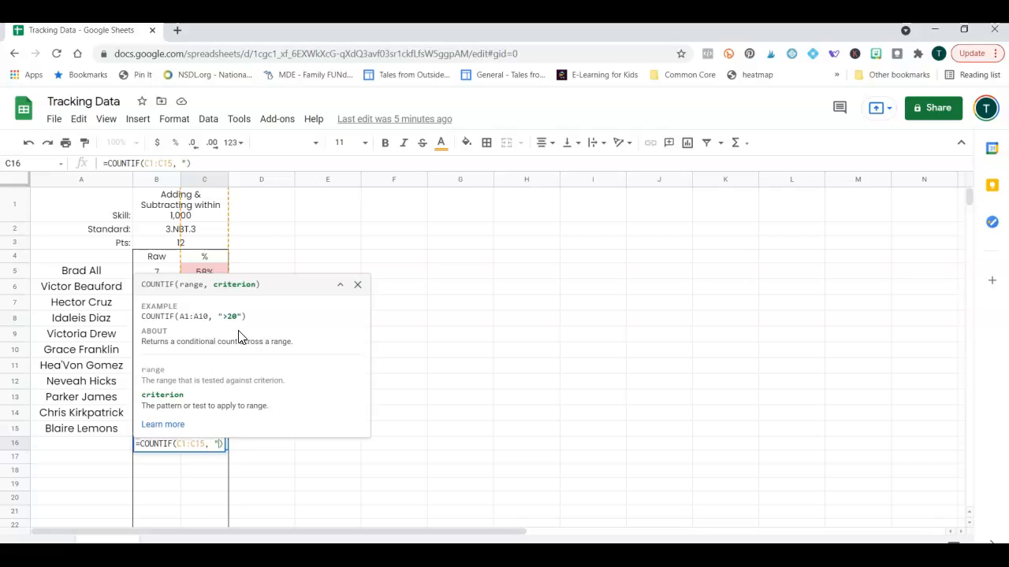
type(">74%")
type("\"")
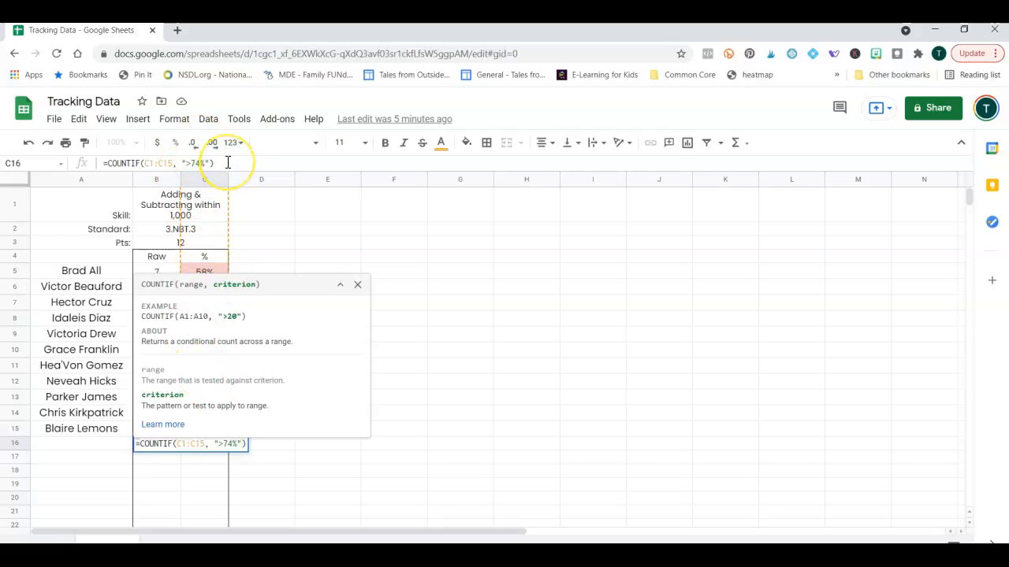
key("Return")
left_click(206, 446)
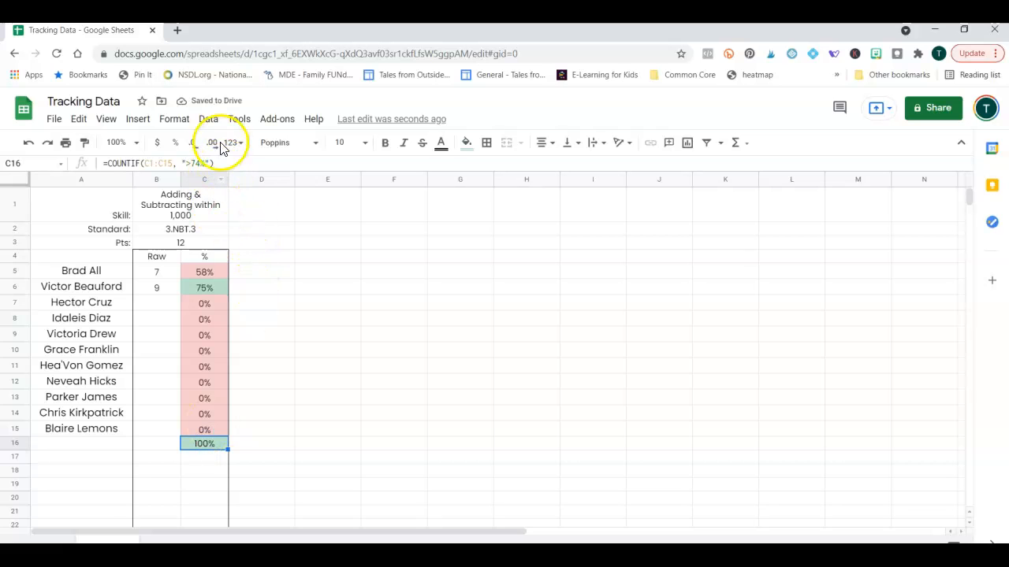
Format cell C16 as a plain Number.
left_click(175, 119)
mouse_move(216, 175)
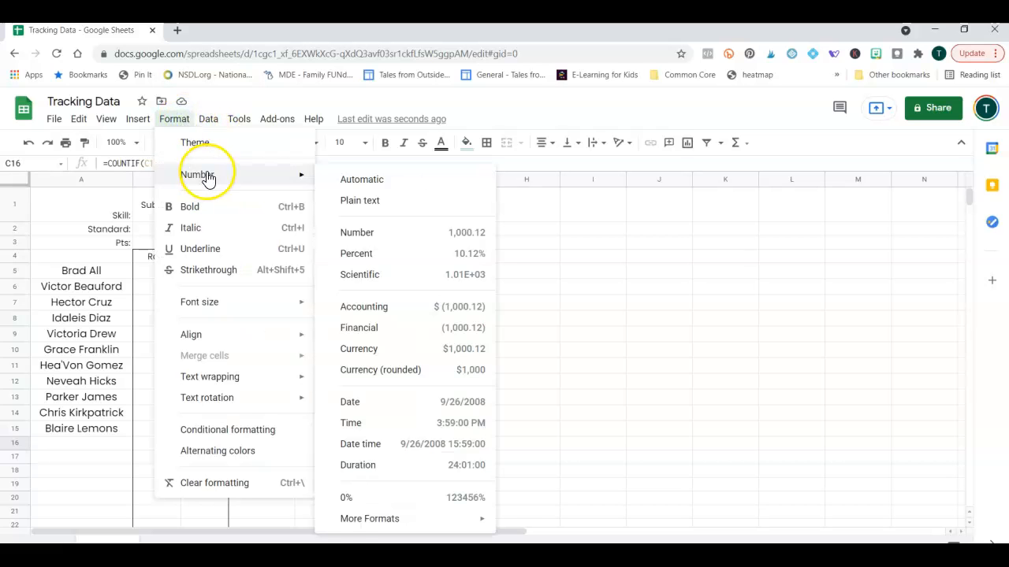
left_click(369, 232)
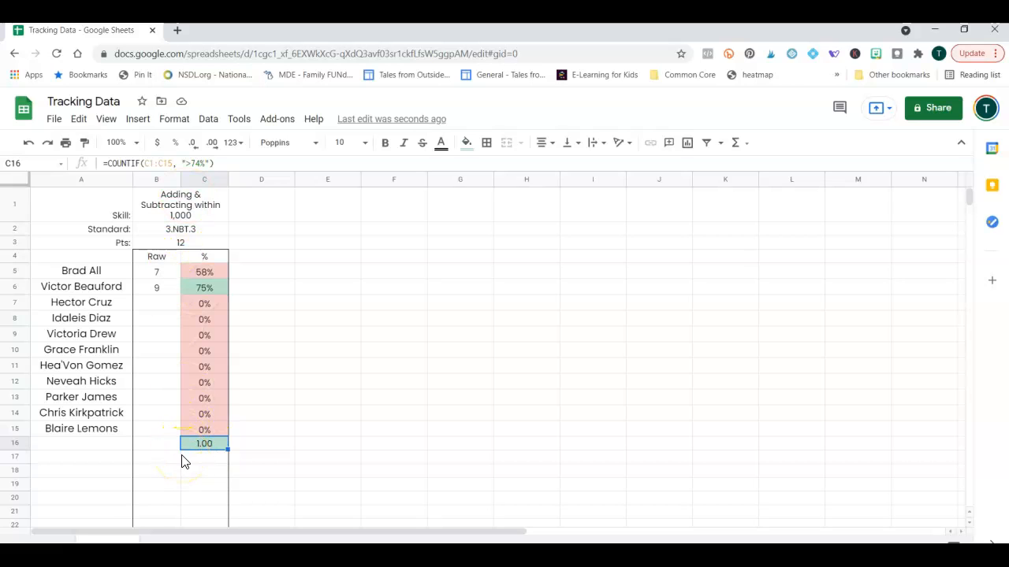
Move the COUNTIF formula from C16 into B16, leaving C16 empty.
left_click_drag(231, 163, 99, 157)
key("ctrl+c")
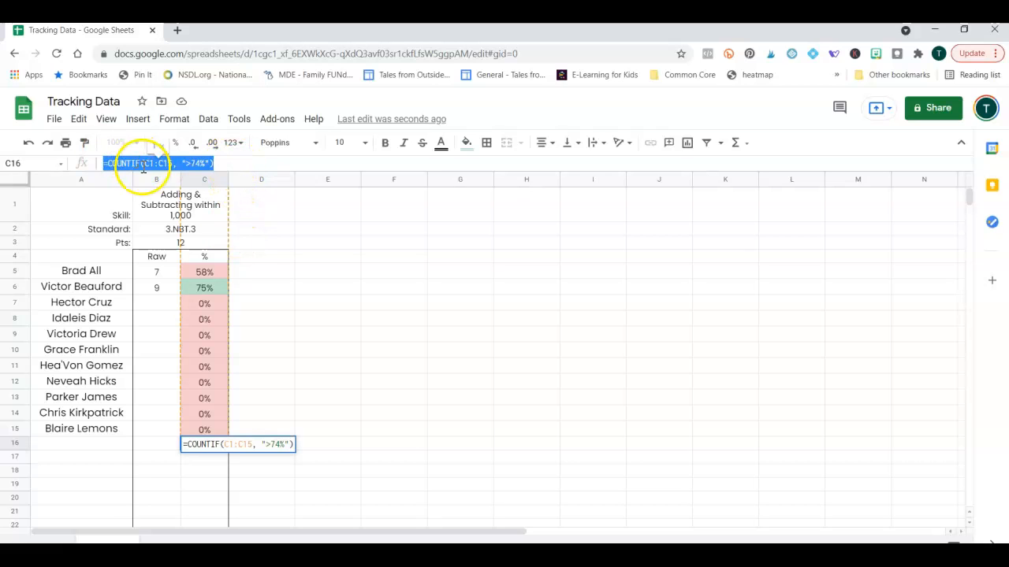
key("BackSpace")
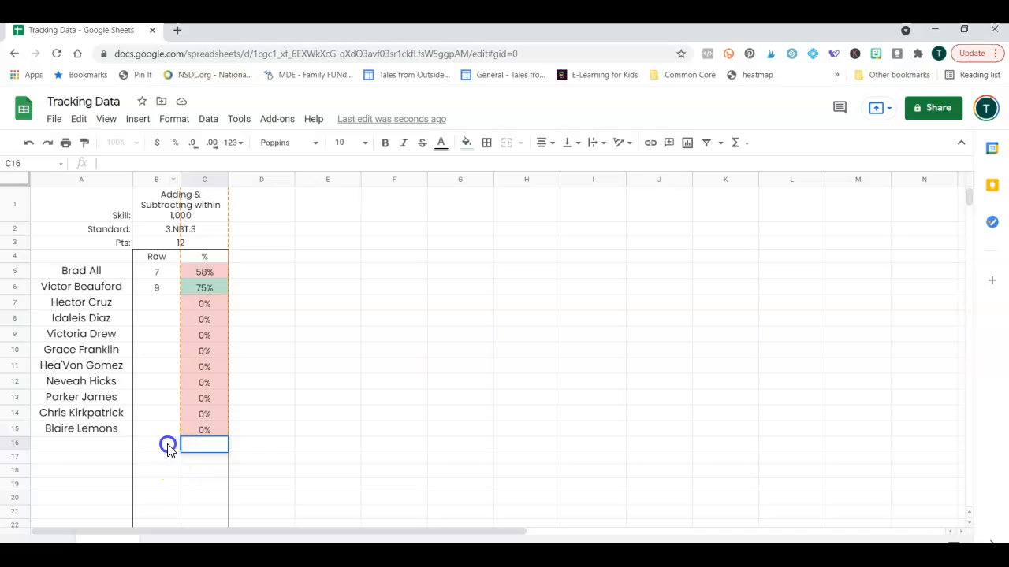
left_click(165, 446)
key("ctrl+v")
left_click(260, 460)
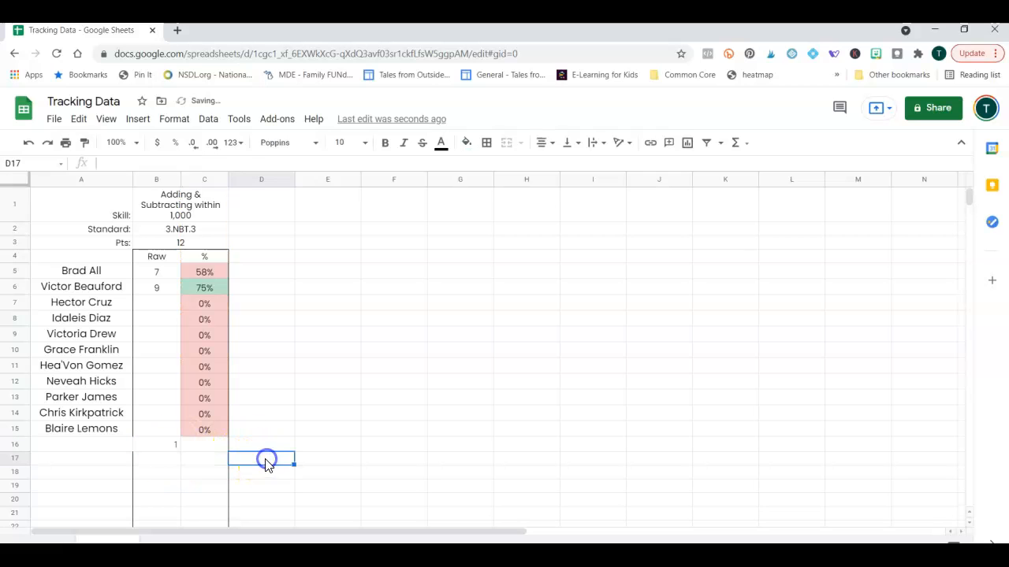
left_click(200, 178)
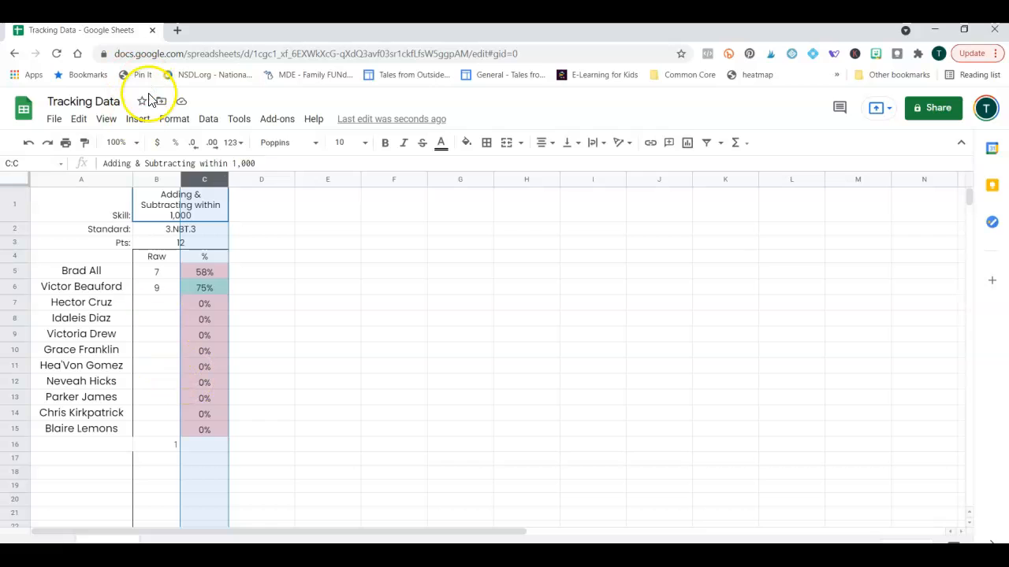
Label A16 '# Student Proficient' in size 9, right-aligned text.
left_click(174, 444)
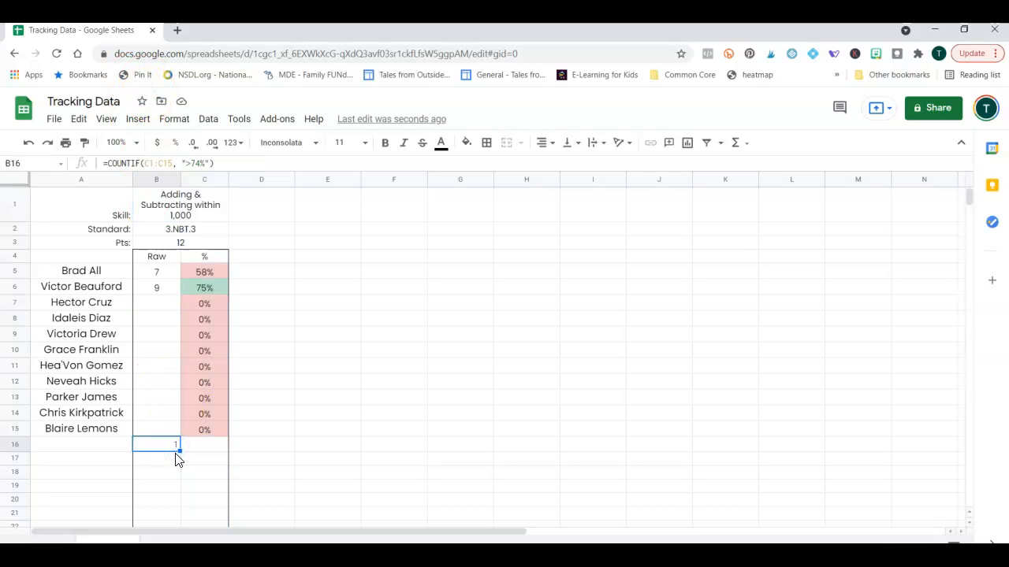
left_click(90, 450)
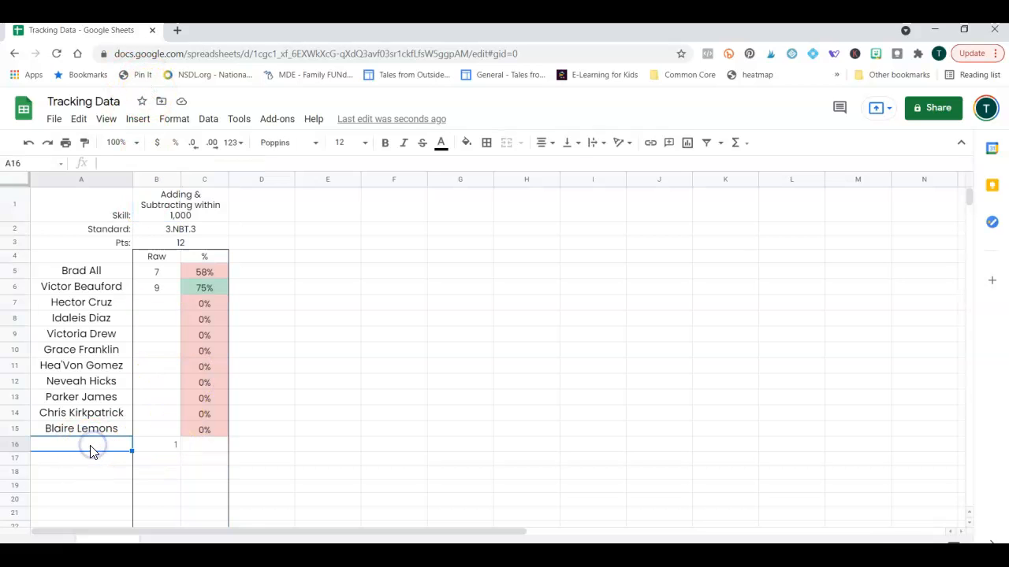
type("# Student Proficient")
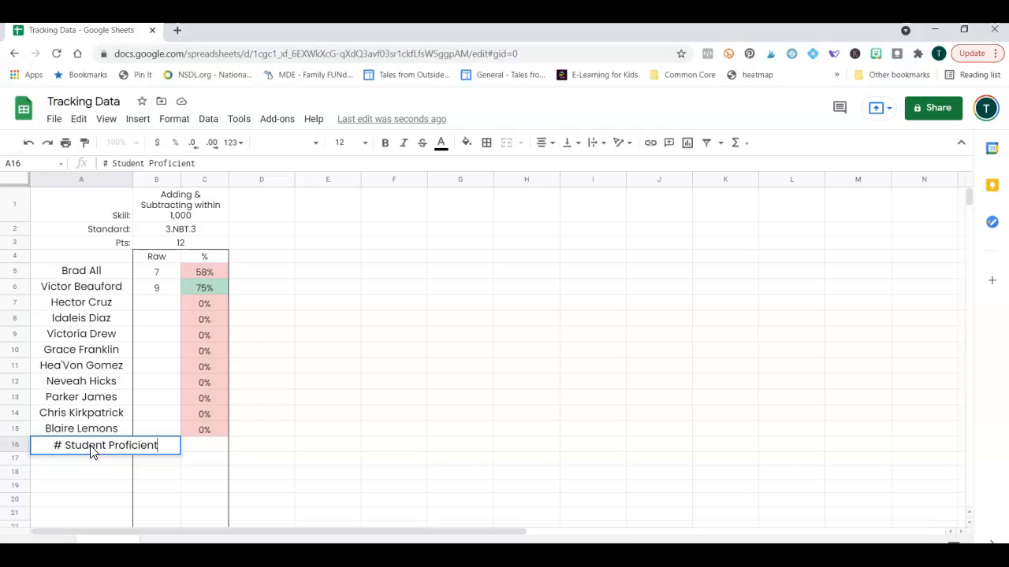
key("Return")
left_click(90, 444)
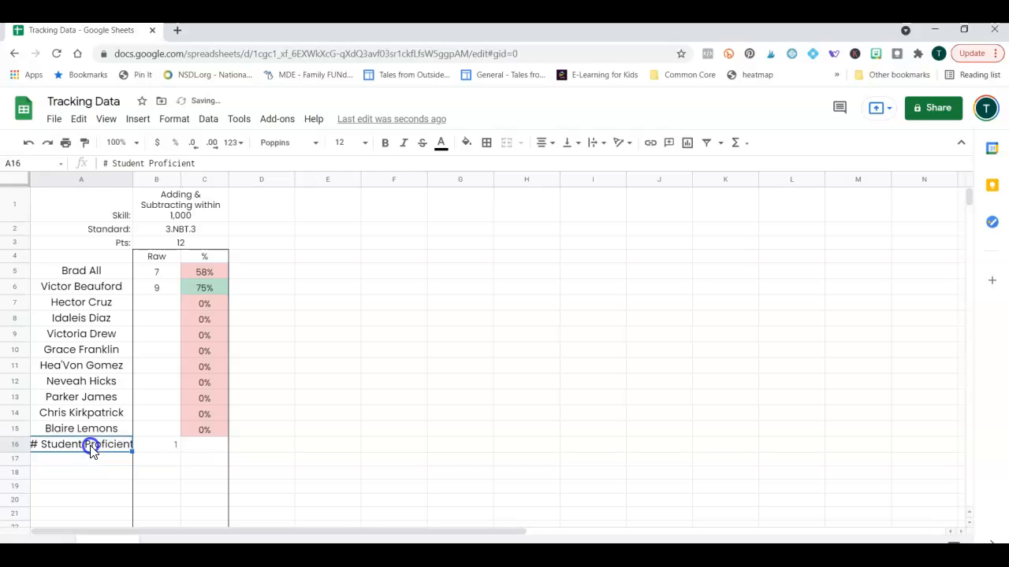
left_click(367, 142)
left_click(343, 228)
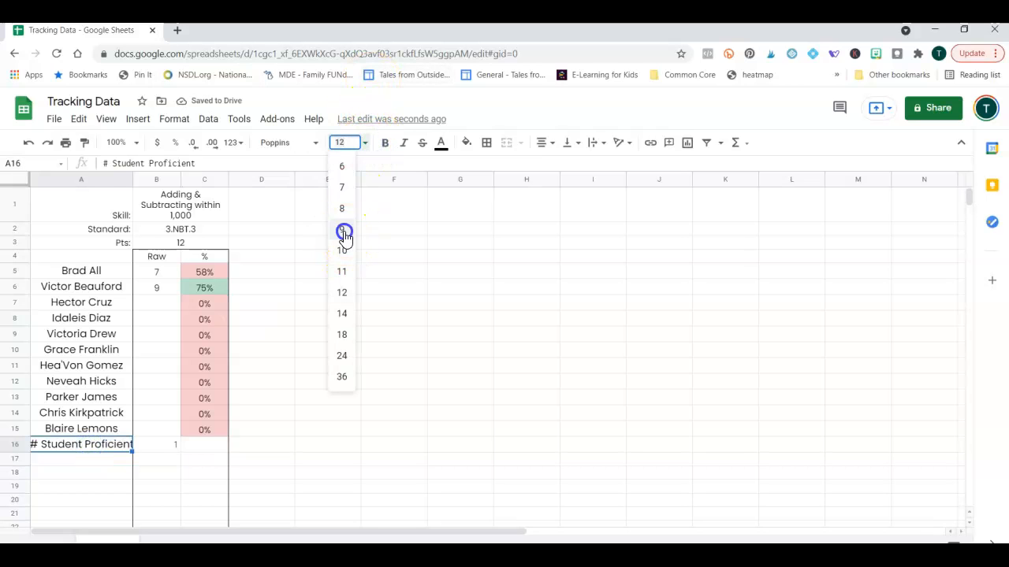
left_click(556, 144)
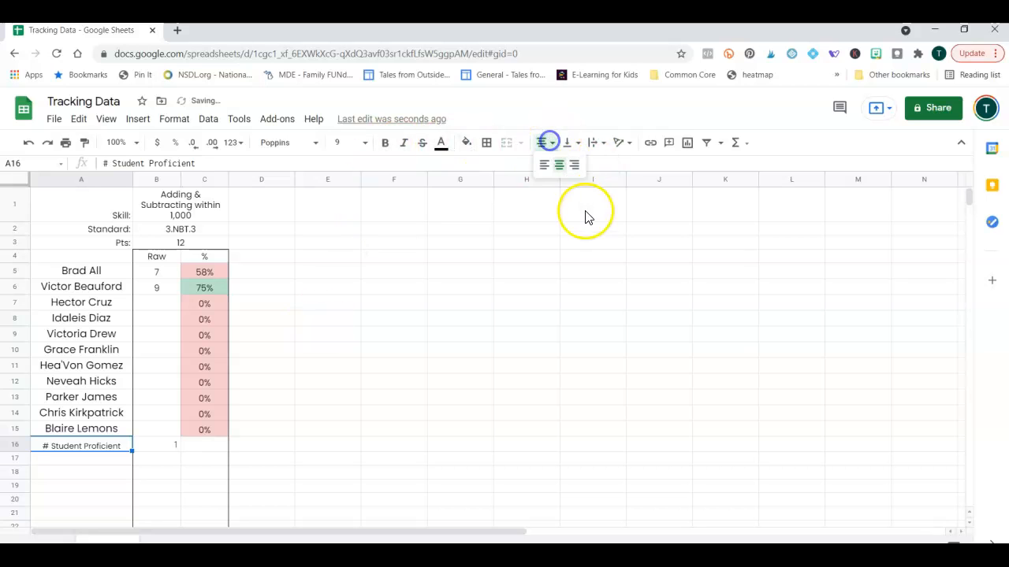
left_click(576, 167)
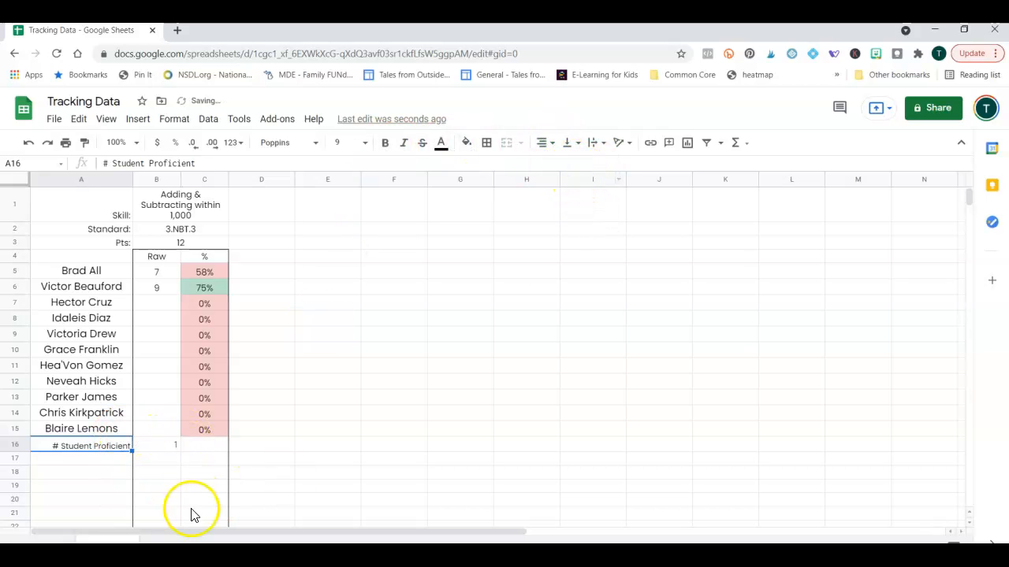
Label A17 'Average' in size 9, right-aligned text.
left_click(114, 461)
type("Average")
key("Return")
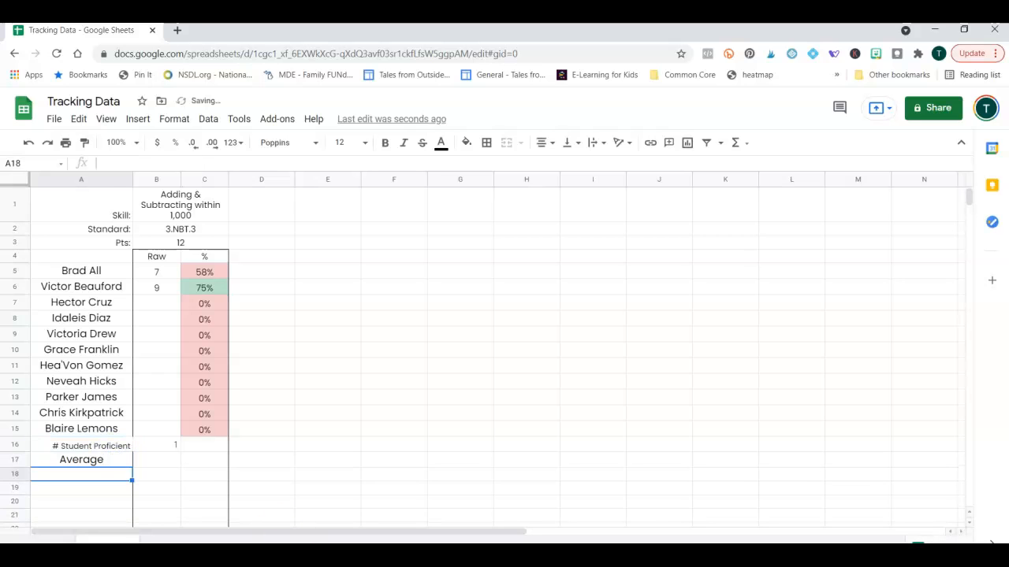
left_click(70, 461)
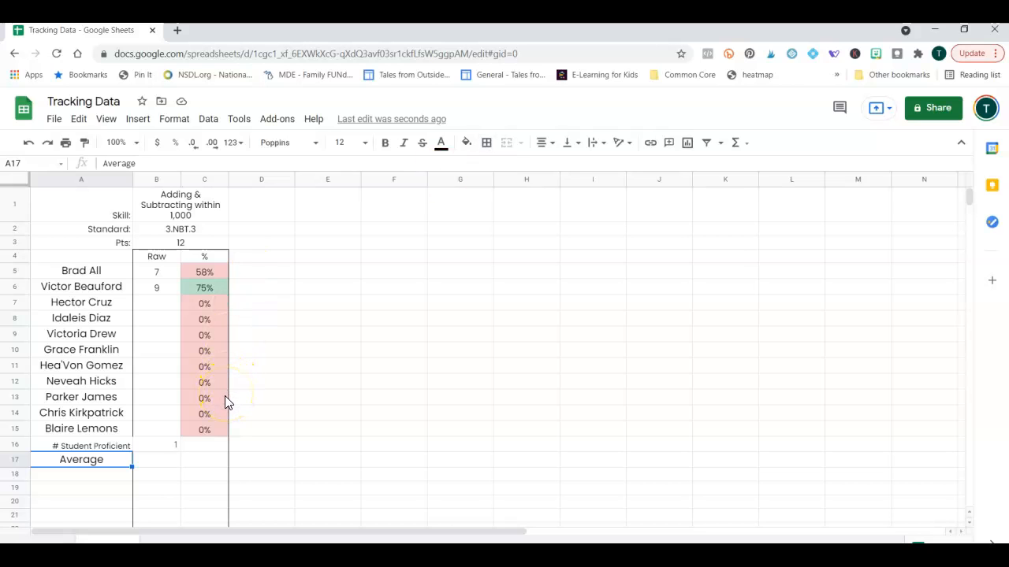
left_click(364, 143)
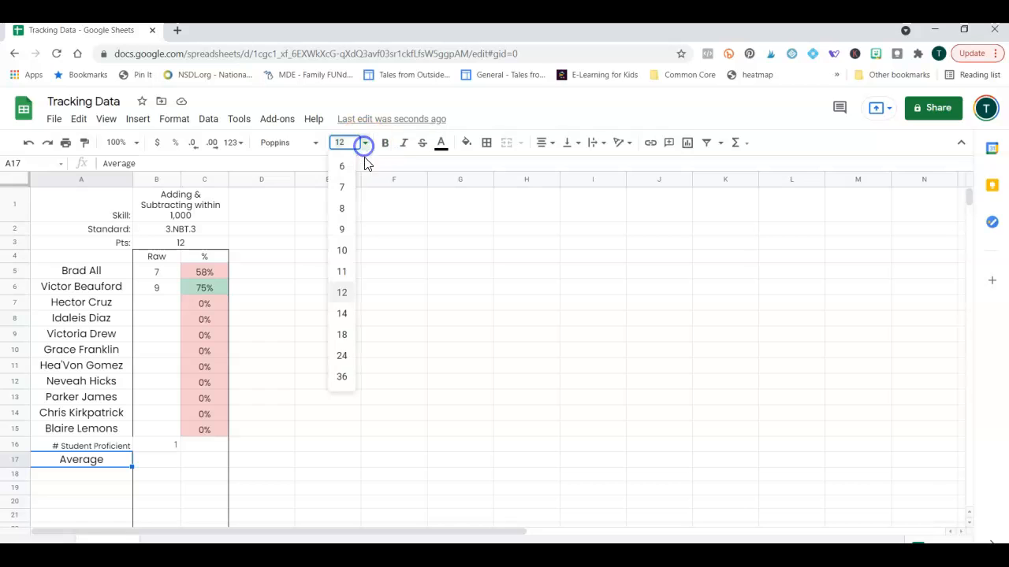
left_click(342, 229)
left_click(487, 144)
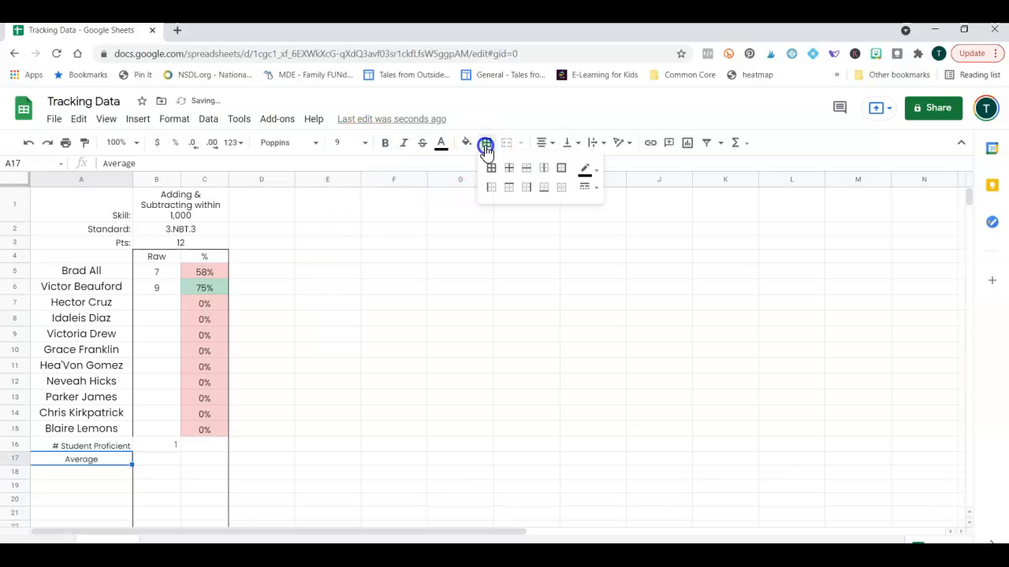
left_click(542, 143)
left_click(576, 167)
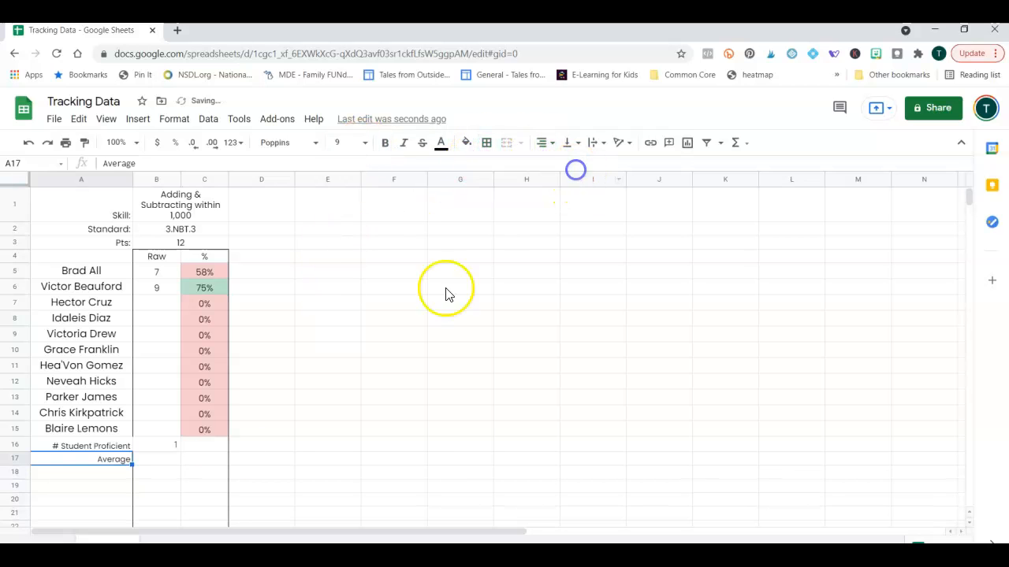
left_click(169, 461)
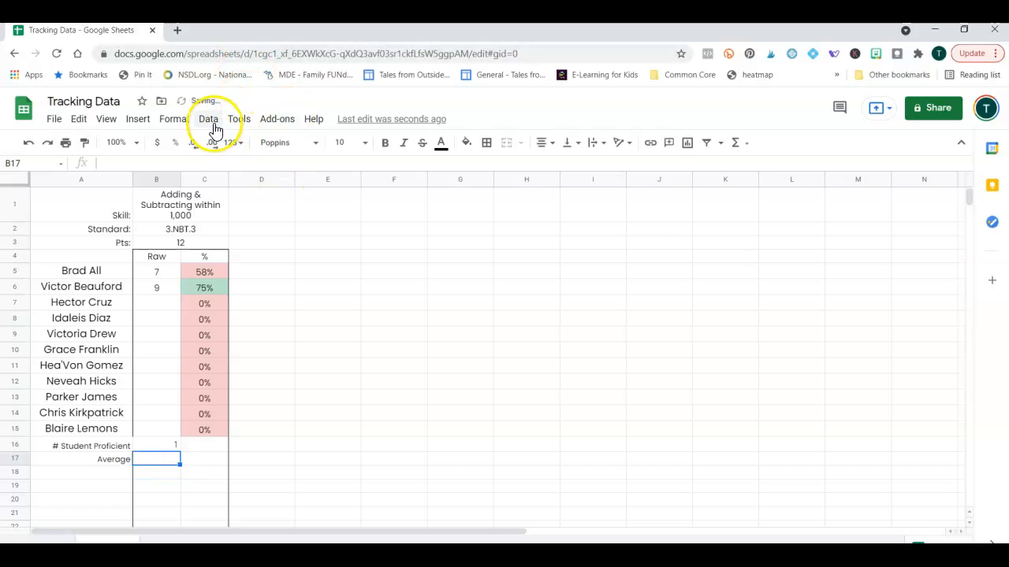
Enter =AVERAGE(B5:B15) in B17 and fill it right to C17, showing 8 and 12%.
left_click(138, 119)
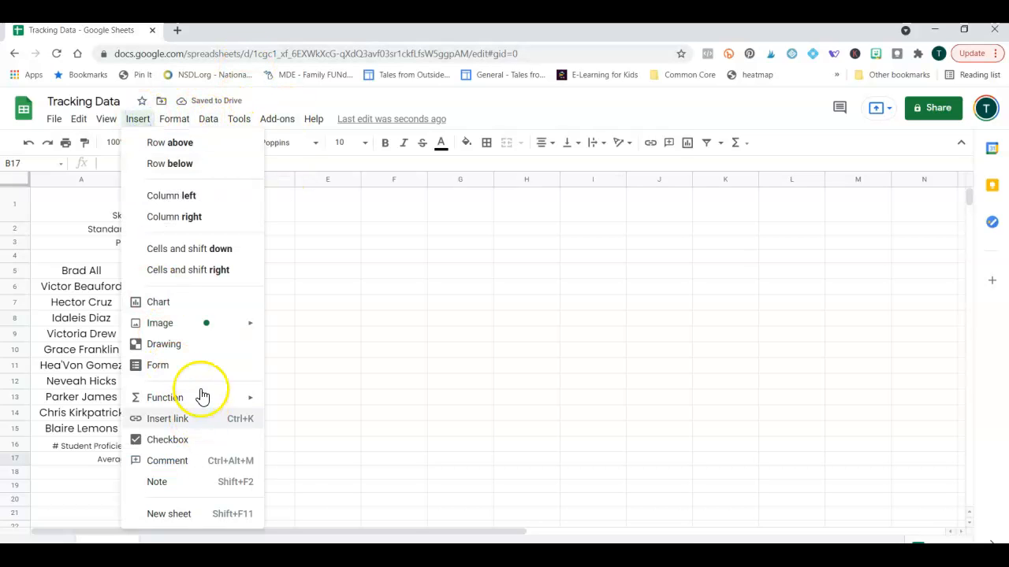
mouse_move(200, 396)
mouse_move(382, 220)
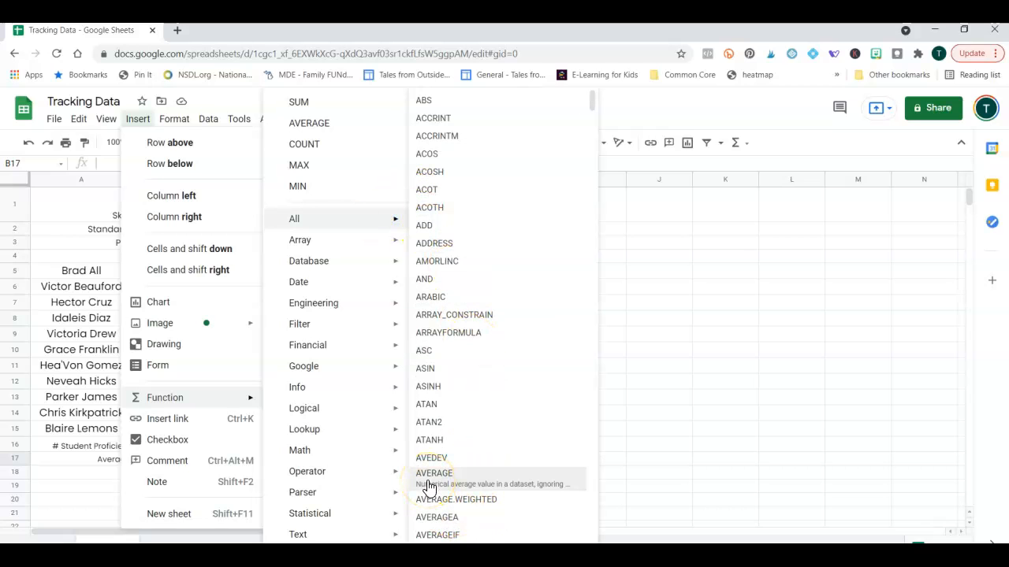
mouse_move(356, 457)
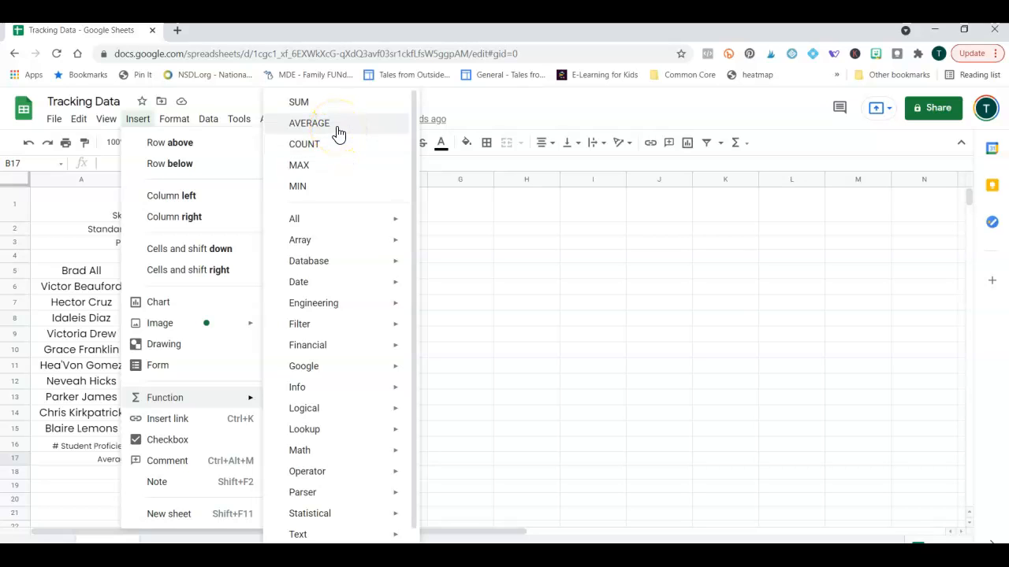
left_click(337, 128)
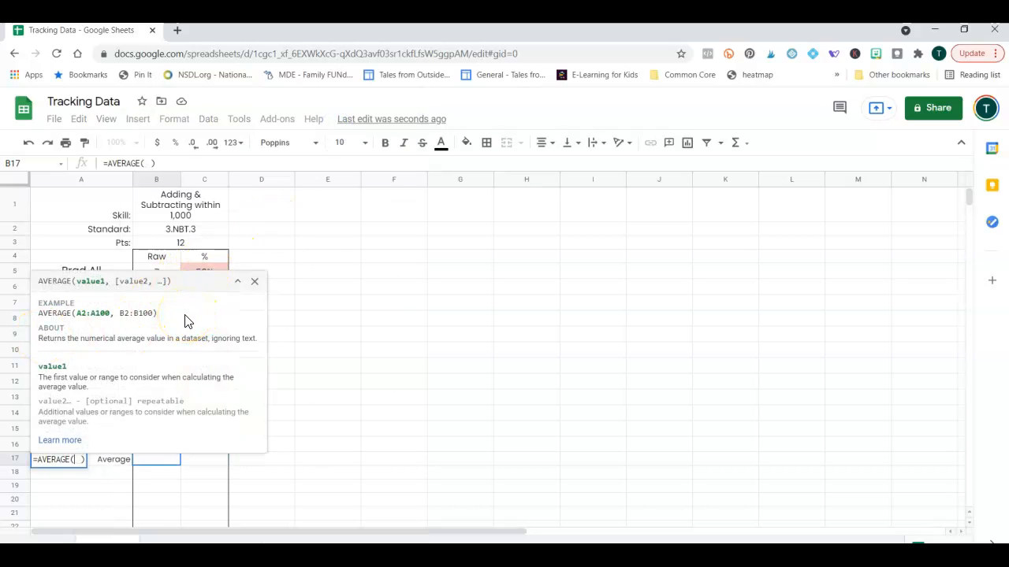
type("B")
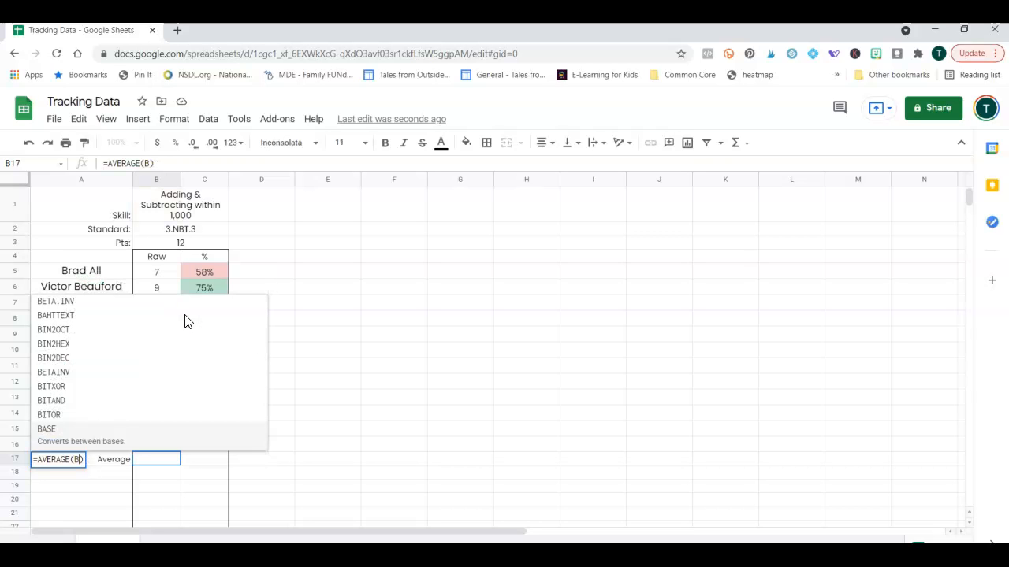
type("5")
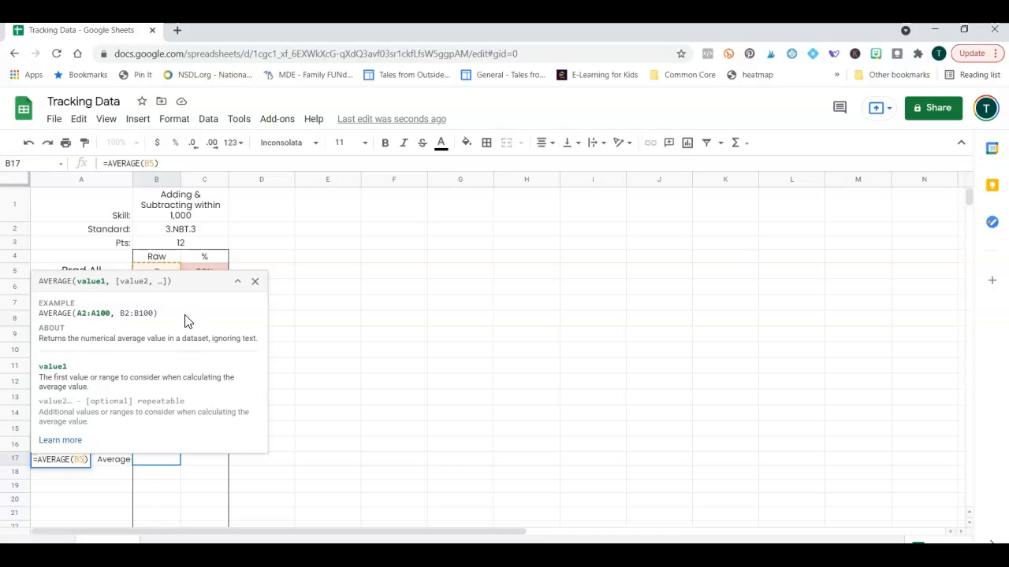
type(":B15")
key("Return")
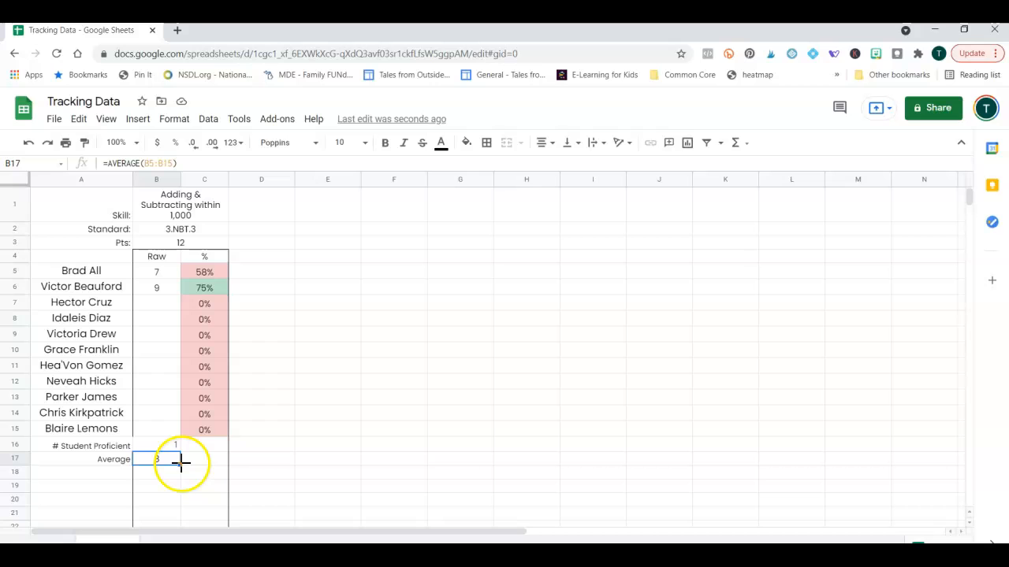
left_click_drag(180, 464, 210, 461)
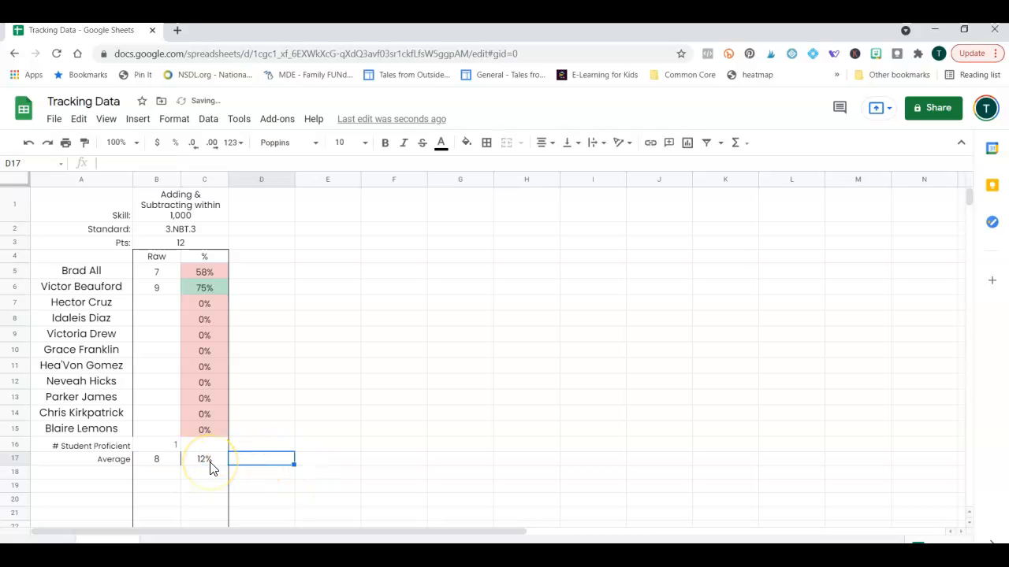
Change C17 to =AVERAGEIF(C5:C15, ">0") to average only scored students.
left_click(210, 464)
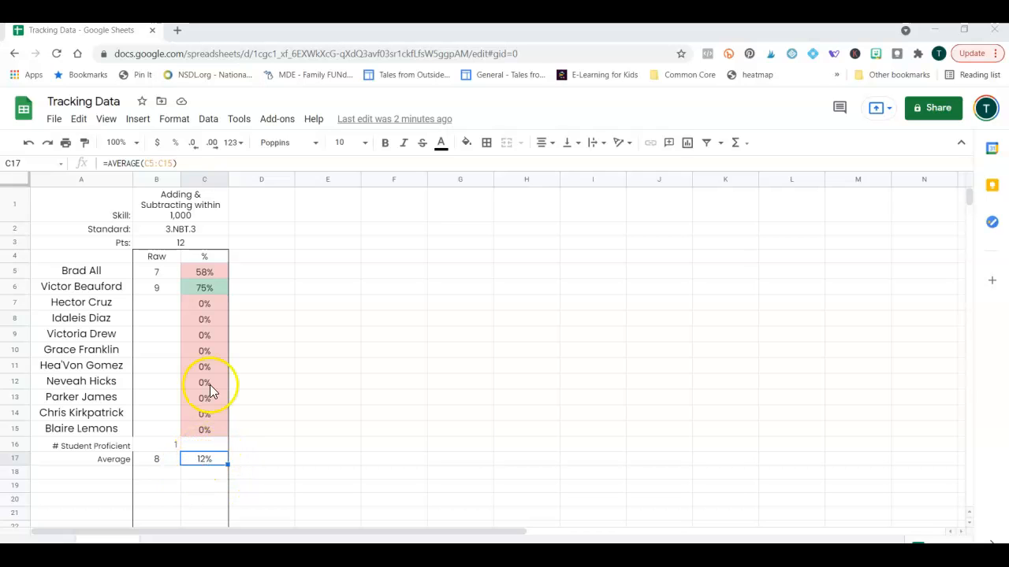
left_click(141, 164)
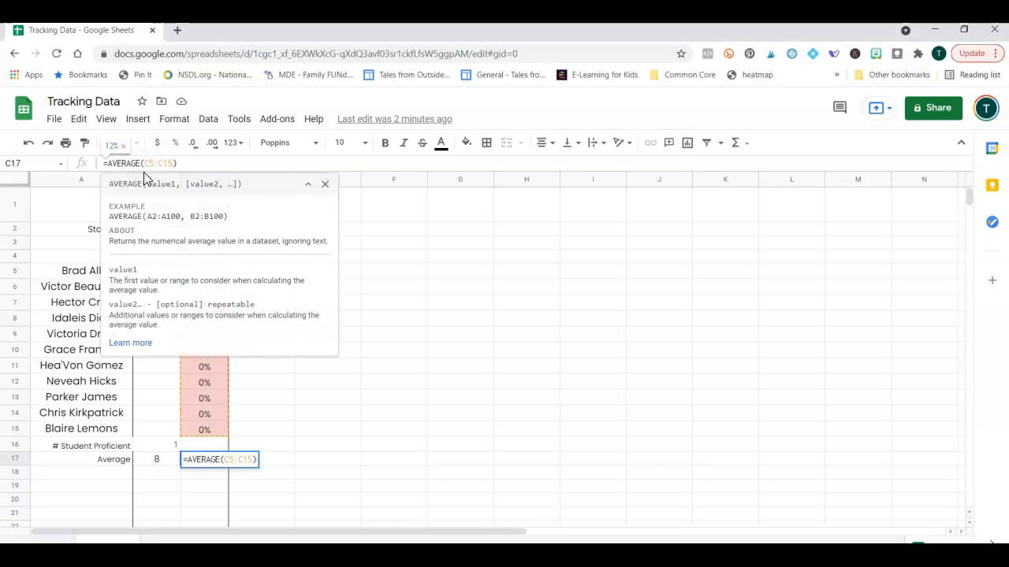
type("IF")
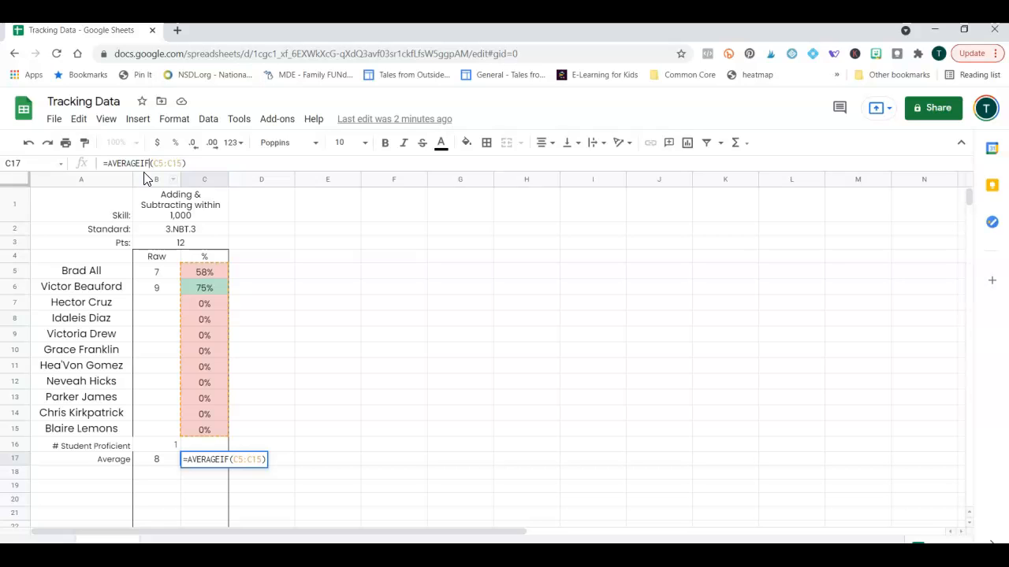
key("Right")
key("Right")
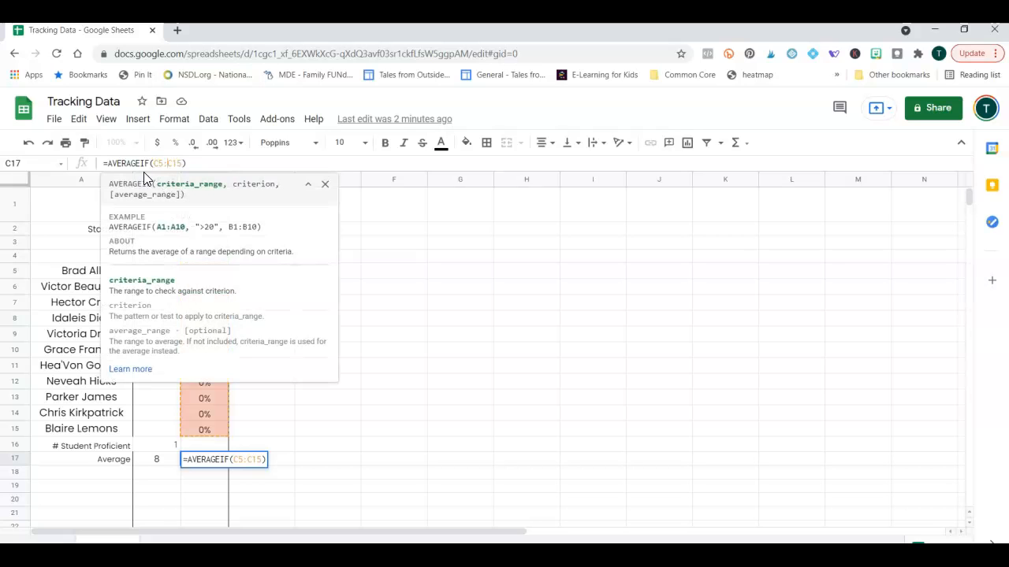
type(", \"")
type(">0")
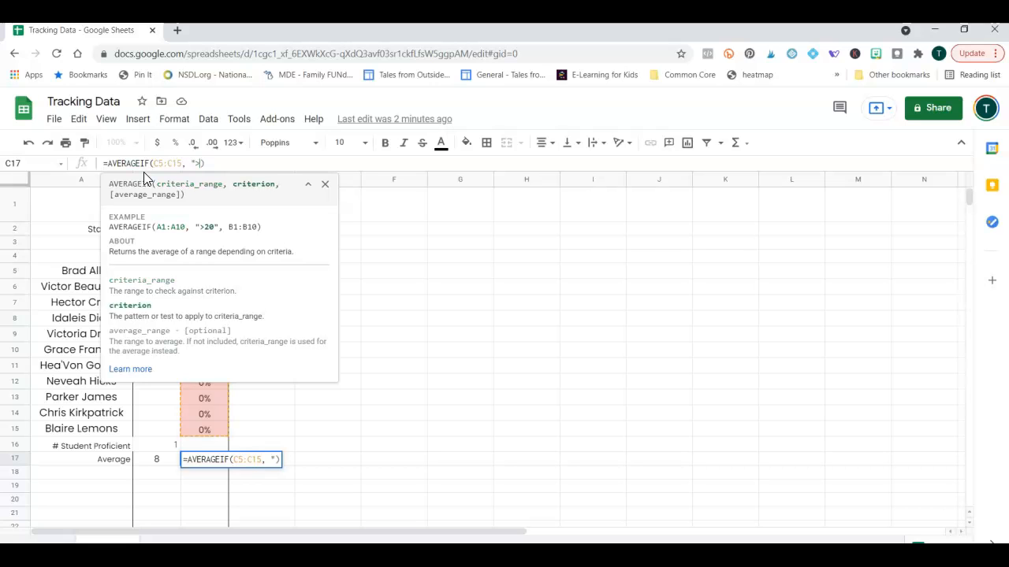
type("\"")
key("ctrl+Return")
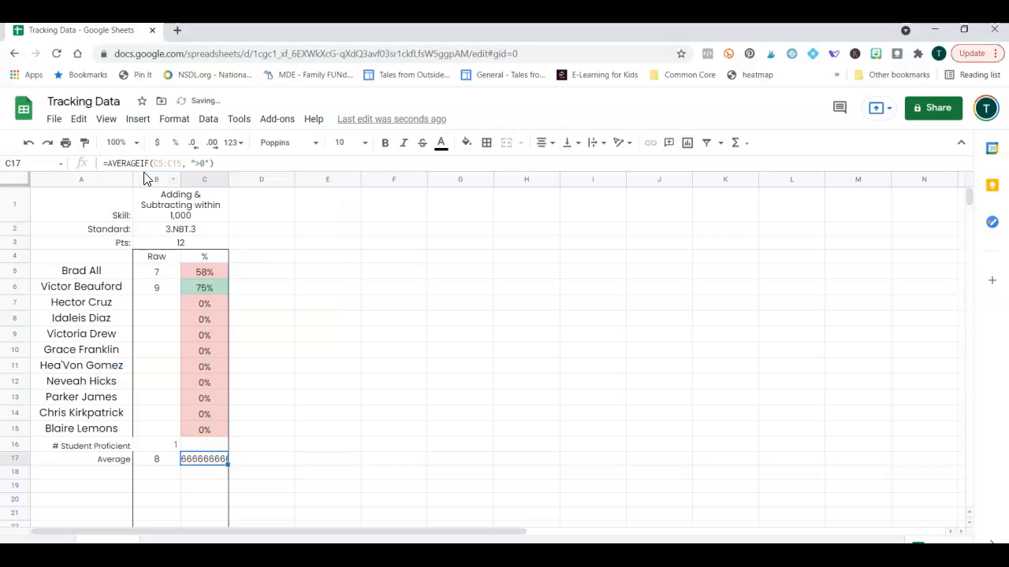
Format the C17 average as a percentage, showing 66.67%.
left_click(169, 122)
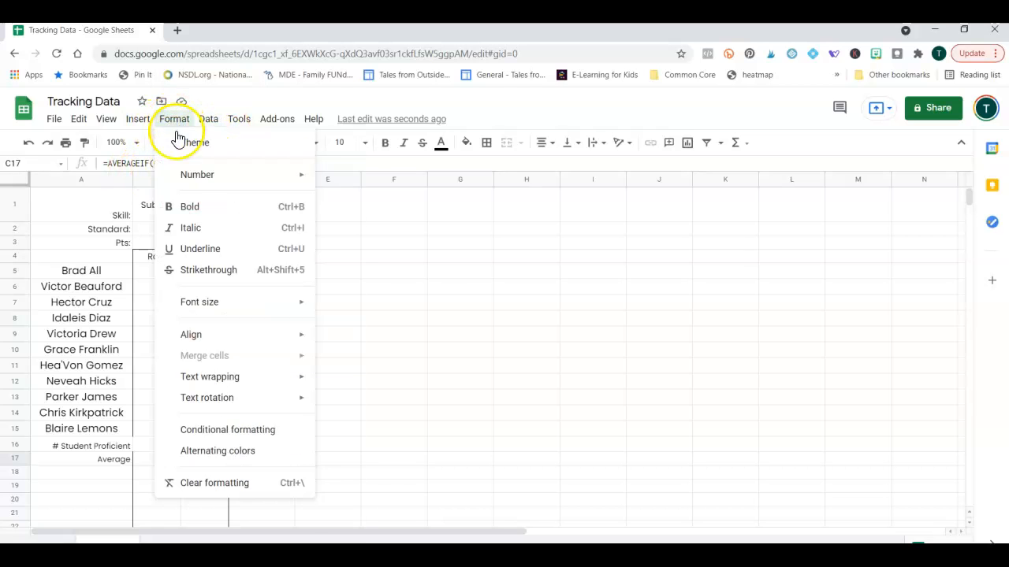
mouse_move(195, 179)
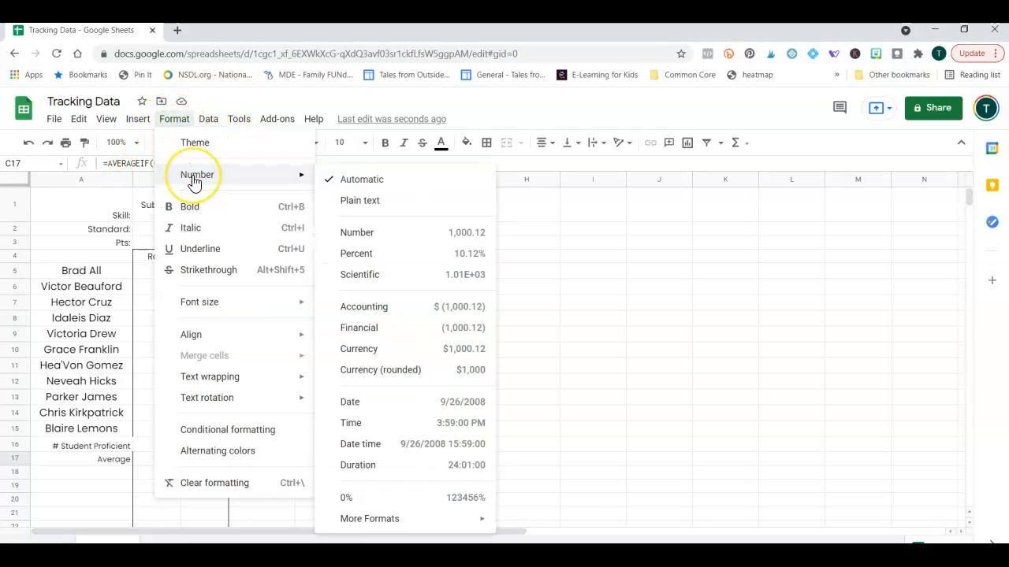
left_click(477, 236)
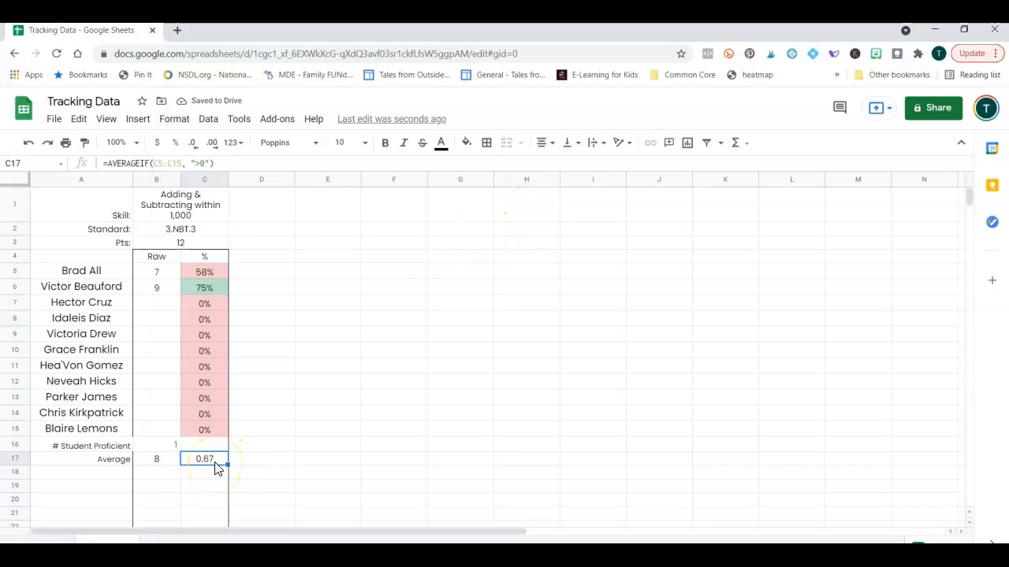
left_click(174, 119)
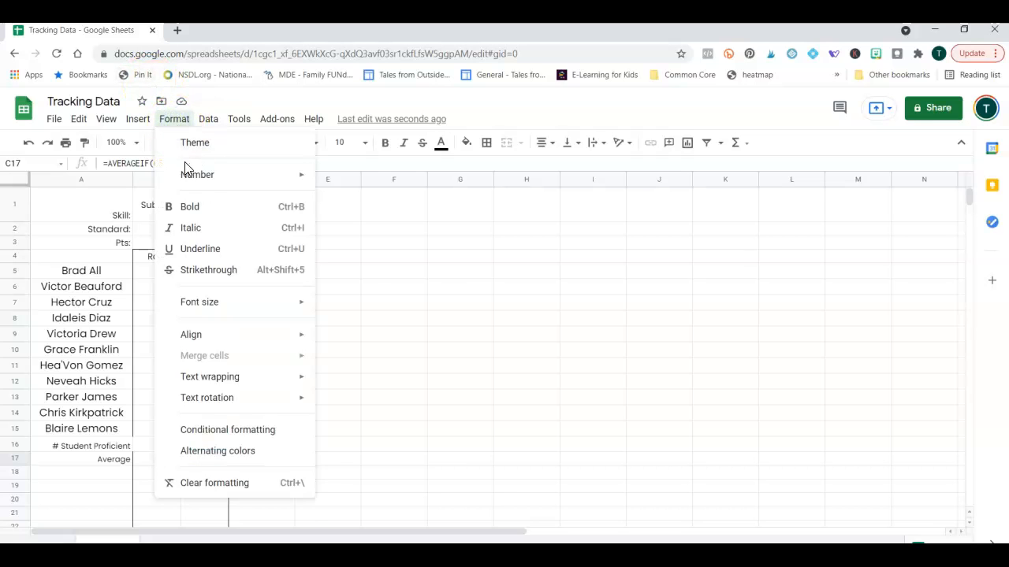
mouse_move(186, 175)
left_click(443, 254)
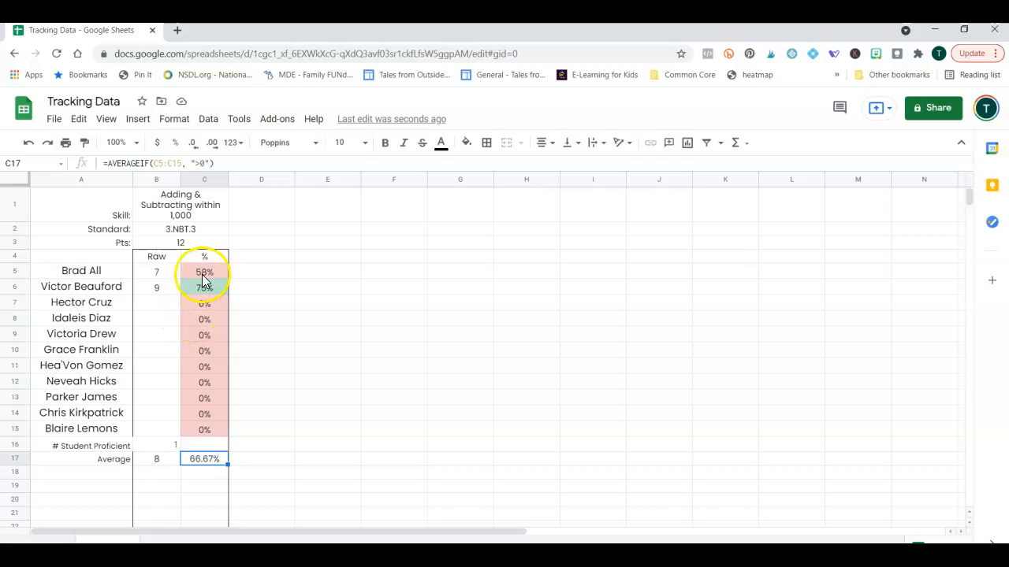
Clear the skill, standard and points cells and the sample scores 7 and 9.
left_click_drag(189, 213, 185, 245)
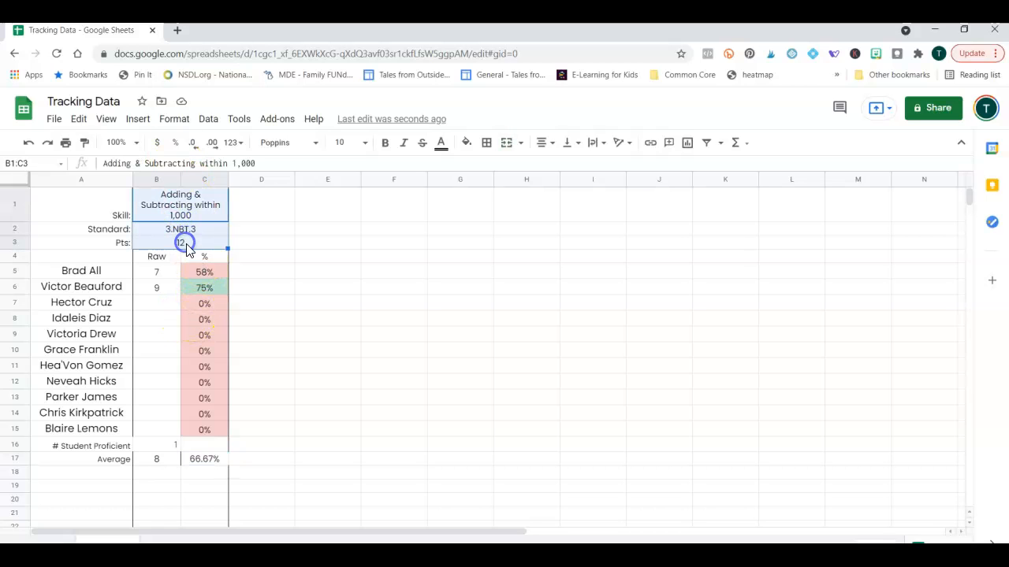
key("Delete")
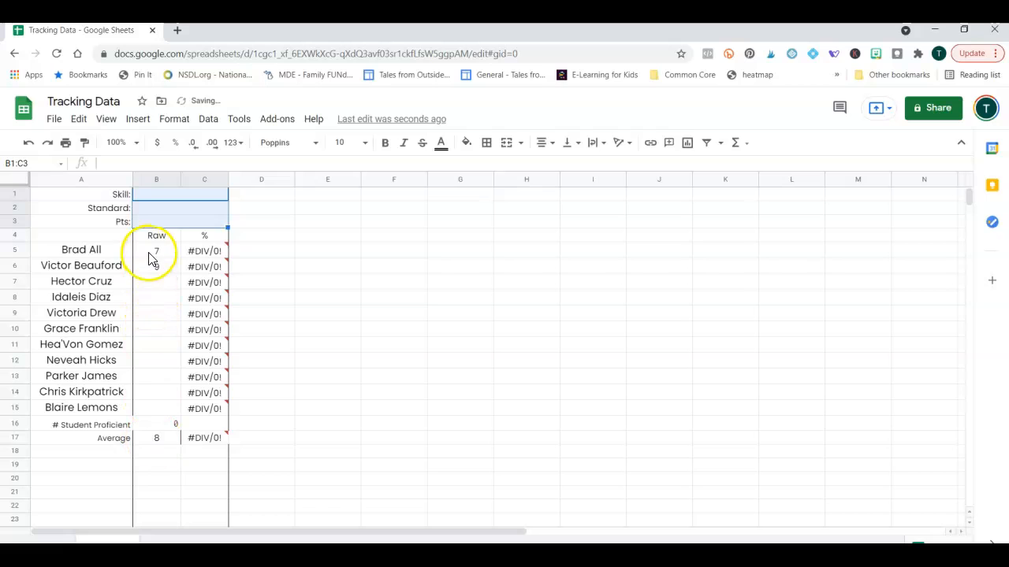
left_click_drag(152, 255, 146, 266)
key("Delete")
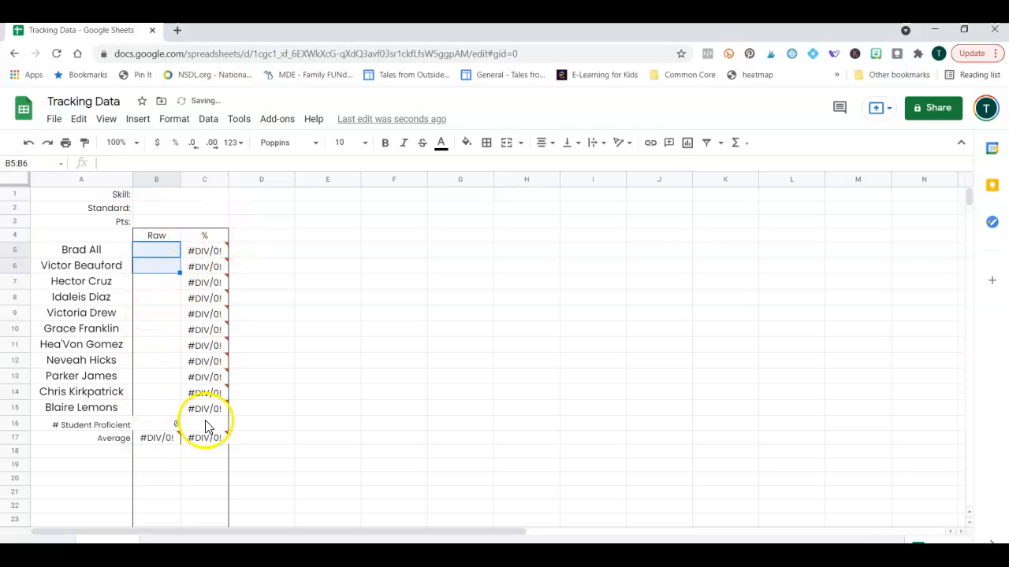
Enter 12 in the points cell, then clear it again.
left_click(189, 223)
type("12")
key("Tab")
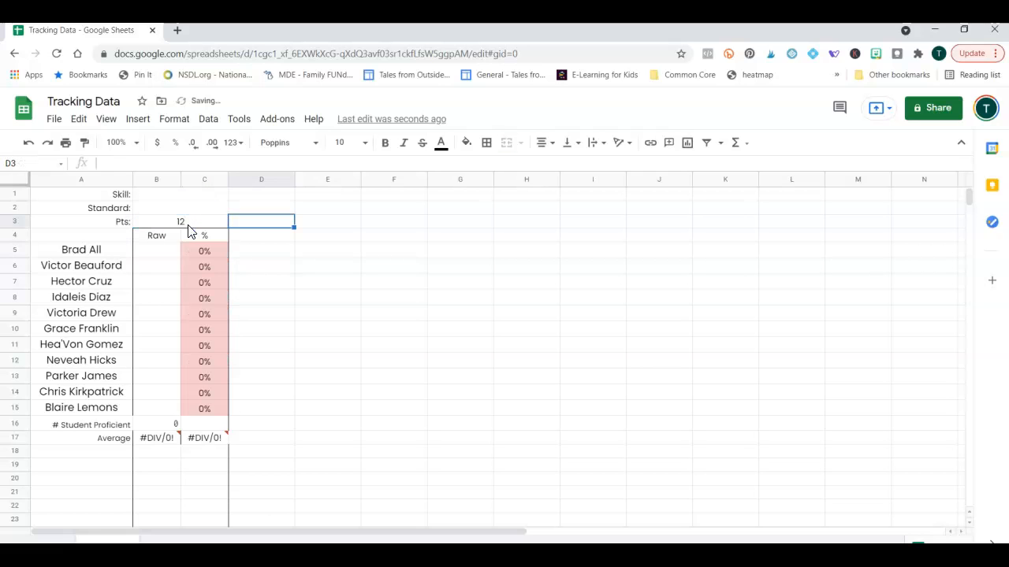
left_click(188, 225)
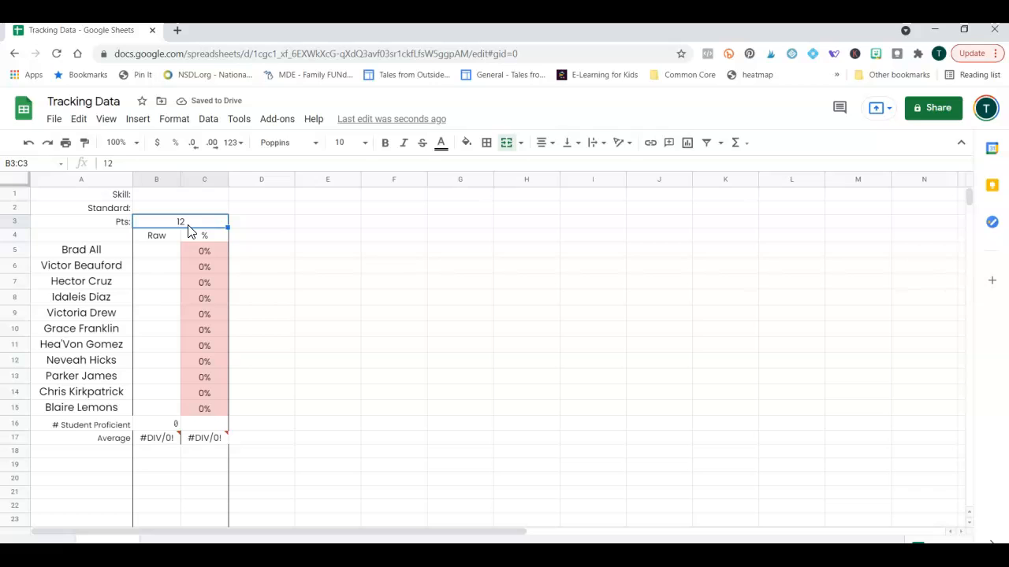
key("Delete")
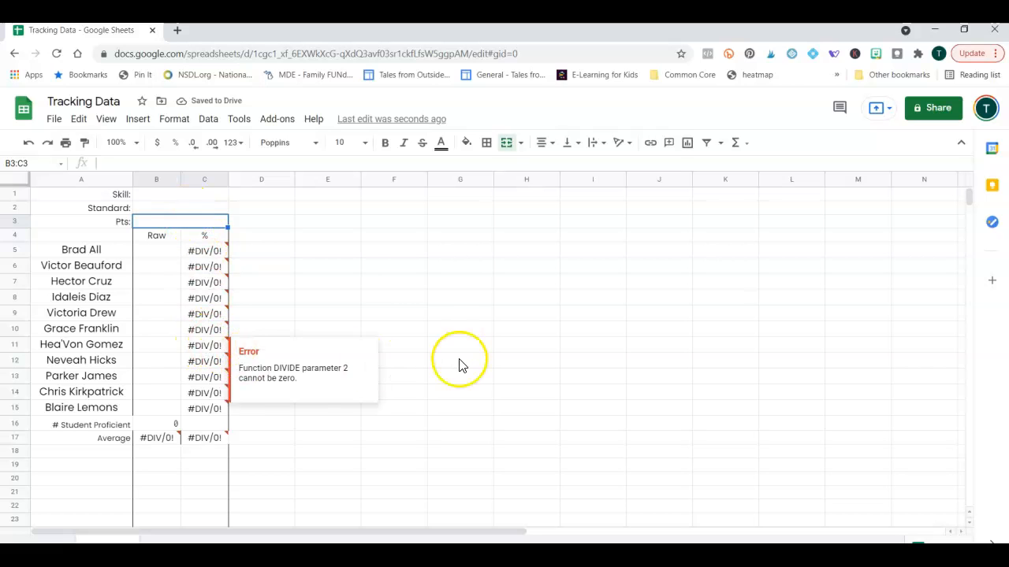
Put a thick outer border around columns B:C.
left_click_drag(162, 179, 204, 179)
left_click(486, 143)
left_click(589, 192)
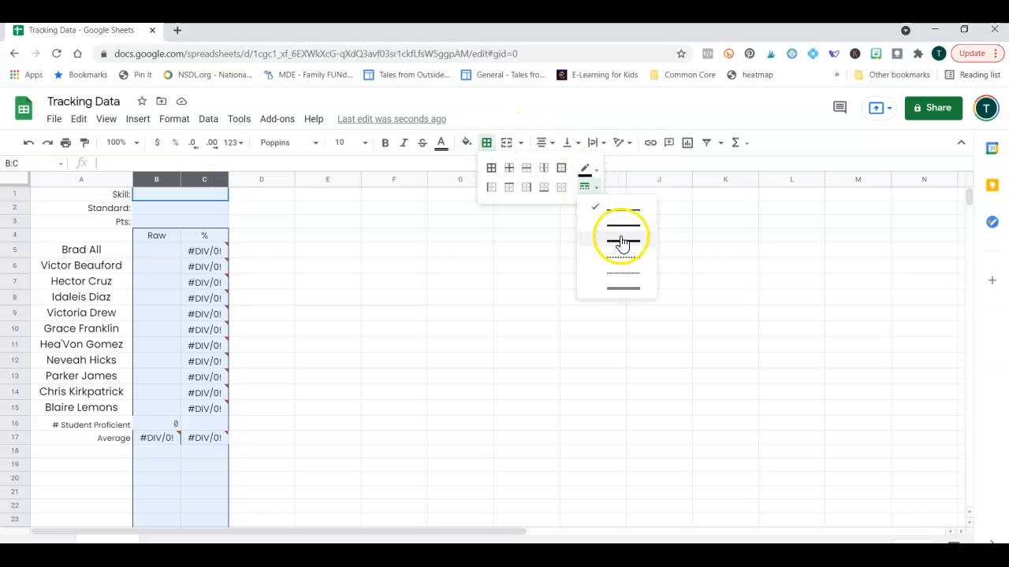
left_click(620, 236)
left_click(565, 172)
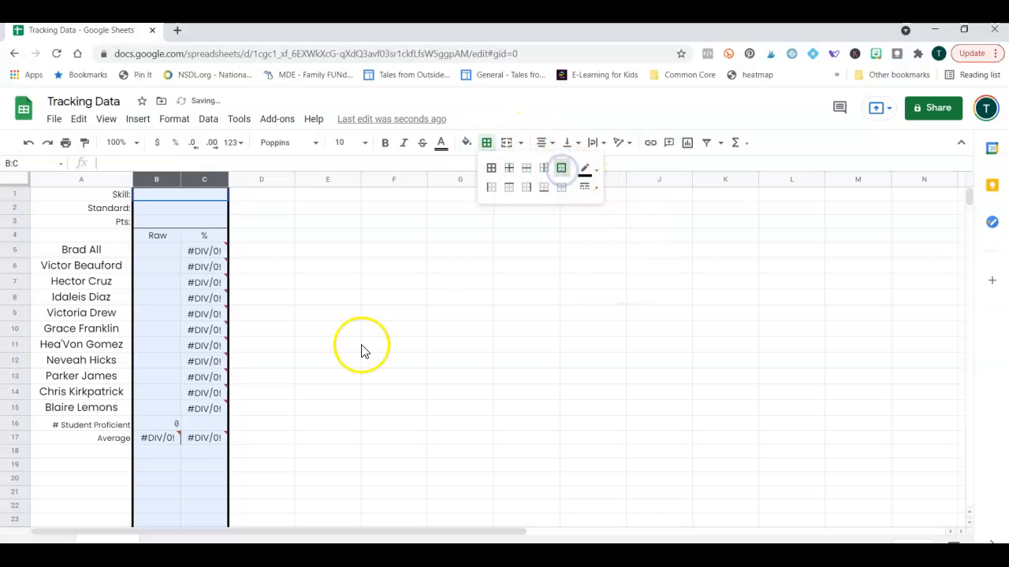
left_click(331, 347)
Copy the B:C Raw/% block into columns D:E, F:G, H:I, J:K, L:M, N:O and P:Q.
left_click_drag(152, 180, 198, 180)
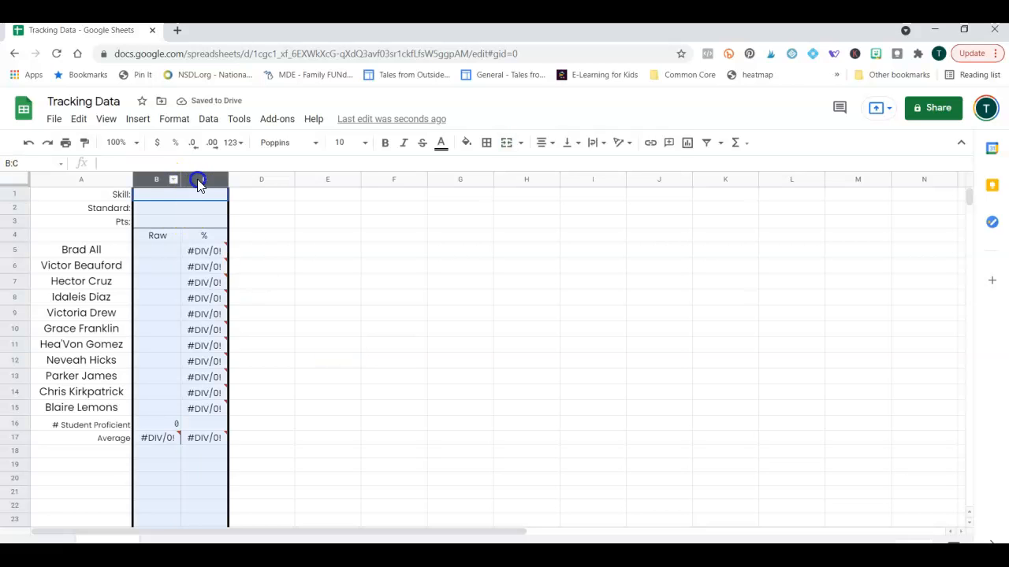
key("ctrl+c")
left_click(253, 180)
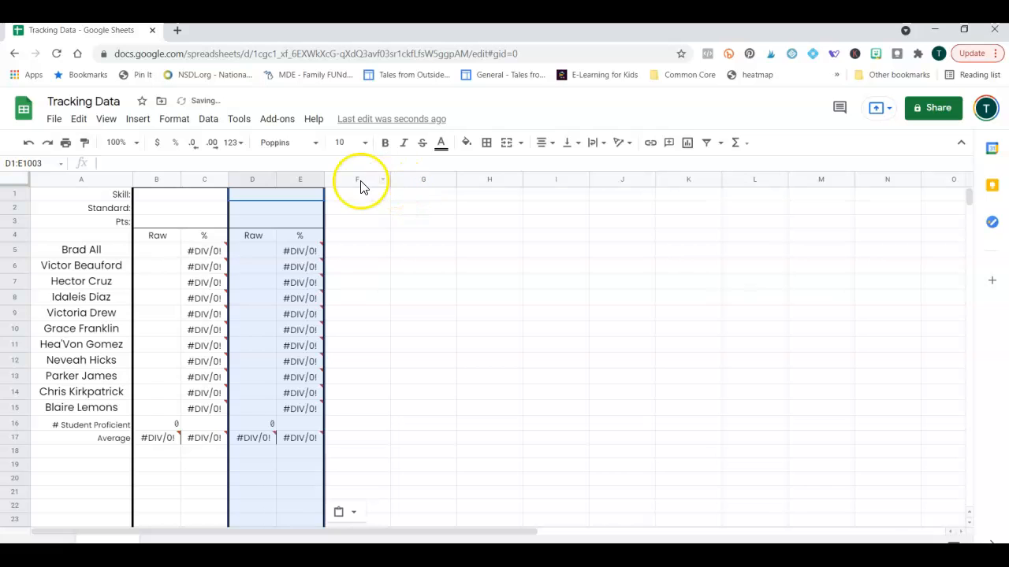
left_click(354, 180)
key("ctrl+v")
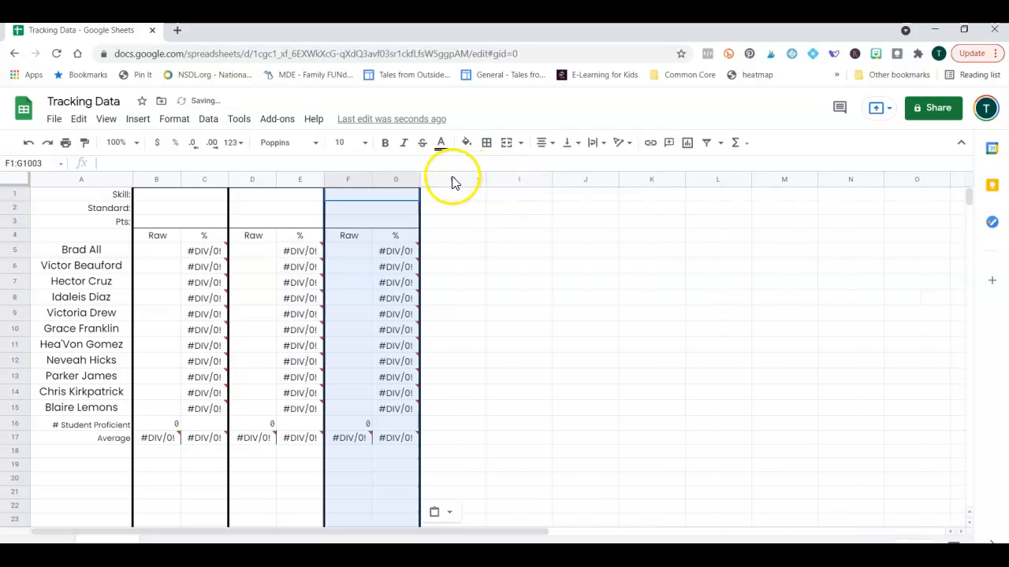
left_click(450, 180)
key("ctrl+v")
left_click(548, 179)
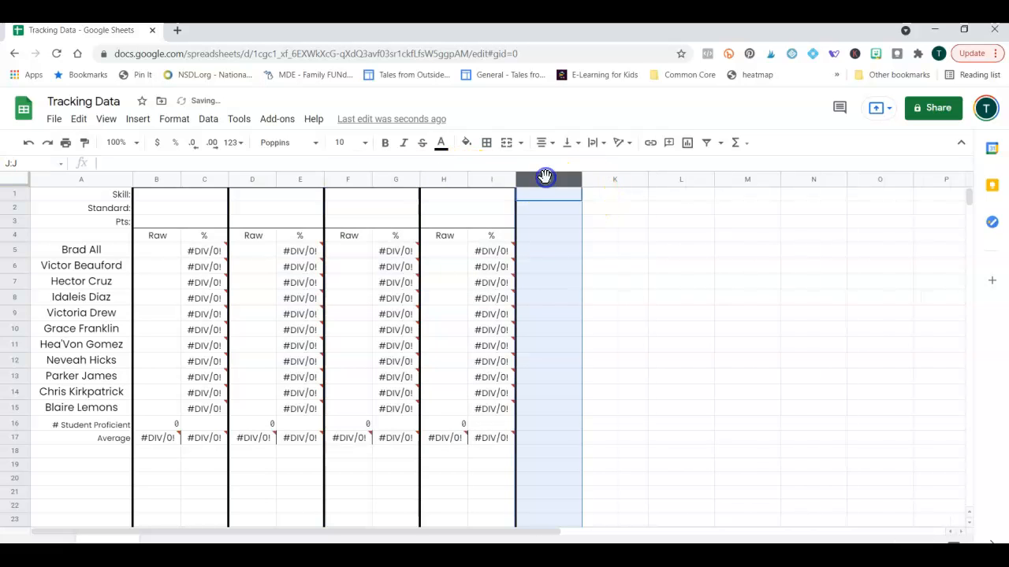
key("ctrl+v")
left_click(645, 180)
key("ctrl+v")
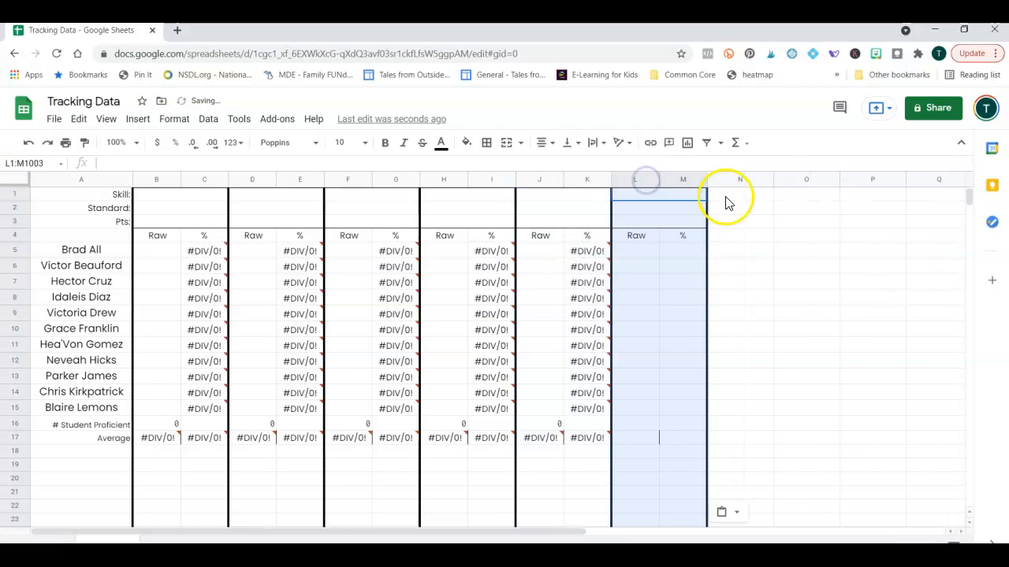
left_click(736, 179)
key("ctrl+v")
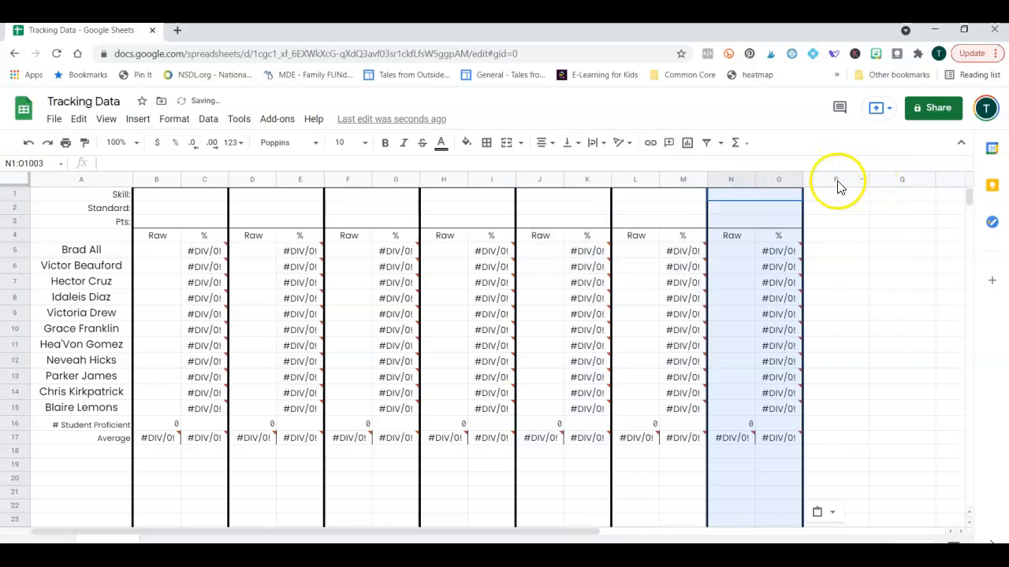
left_click(837, 180)
key("ctrl+v")
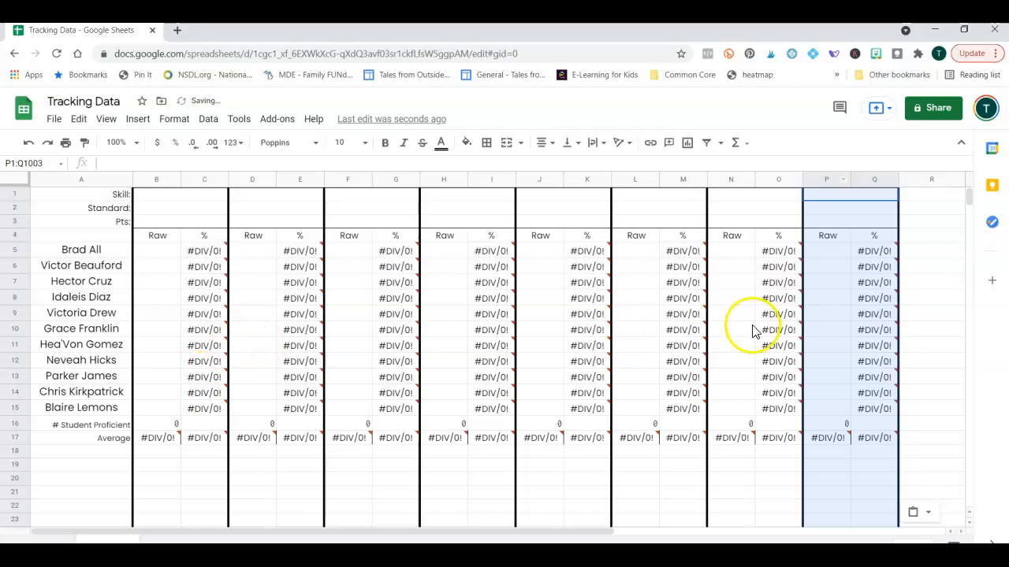
Check the copied % formulas in C5, E5 and down column E to E15.
left_click(168, 251)
key("Right")
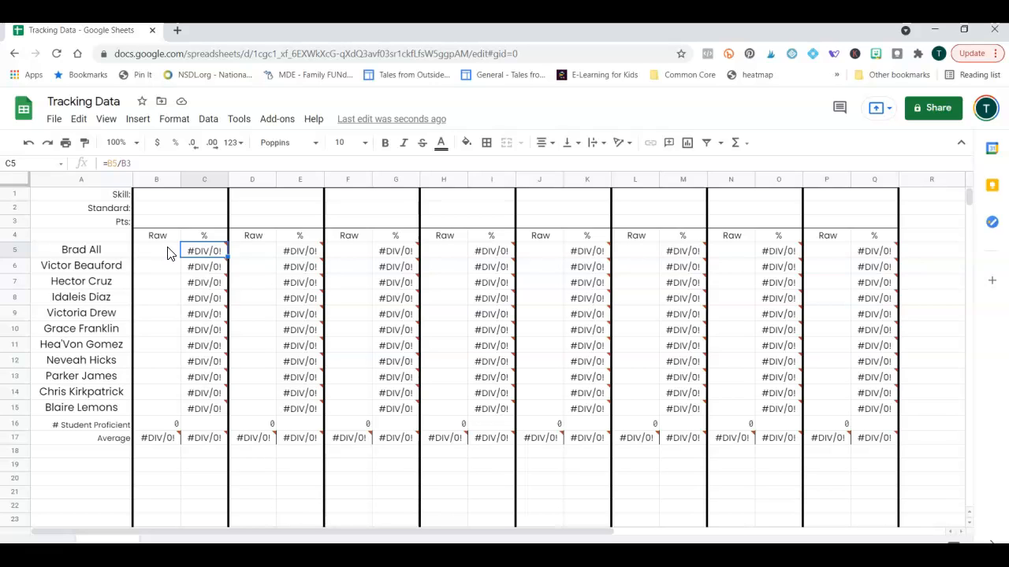
key("Right")
key("Right")
key("Down")
key("Down")
key("Down")
key("Down")
key("Down")
key("Down")
key("Down")
key("Down")
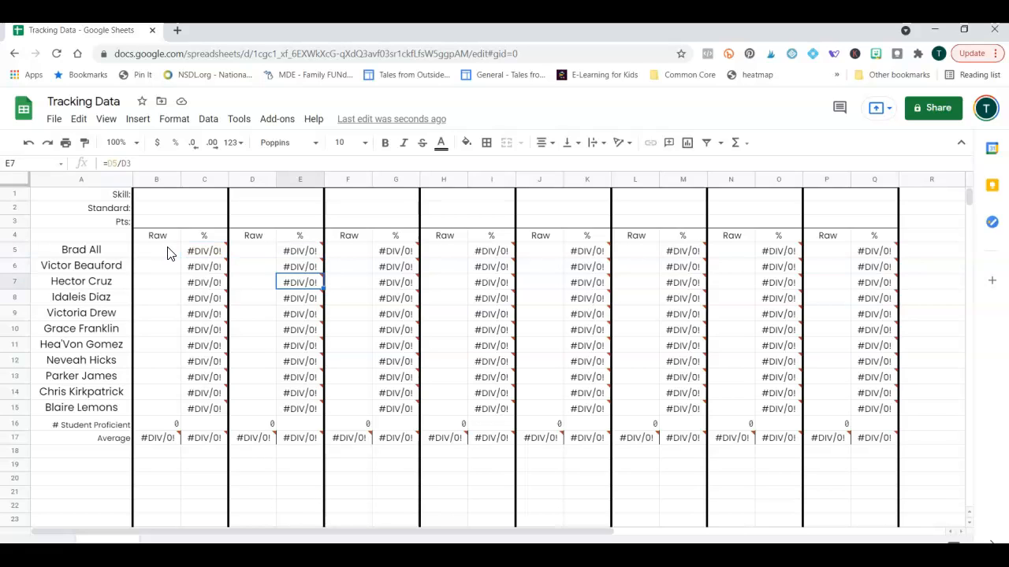
key("Down")
key("Down")
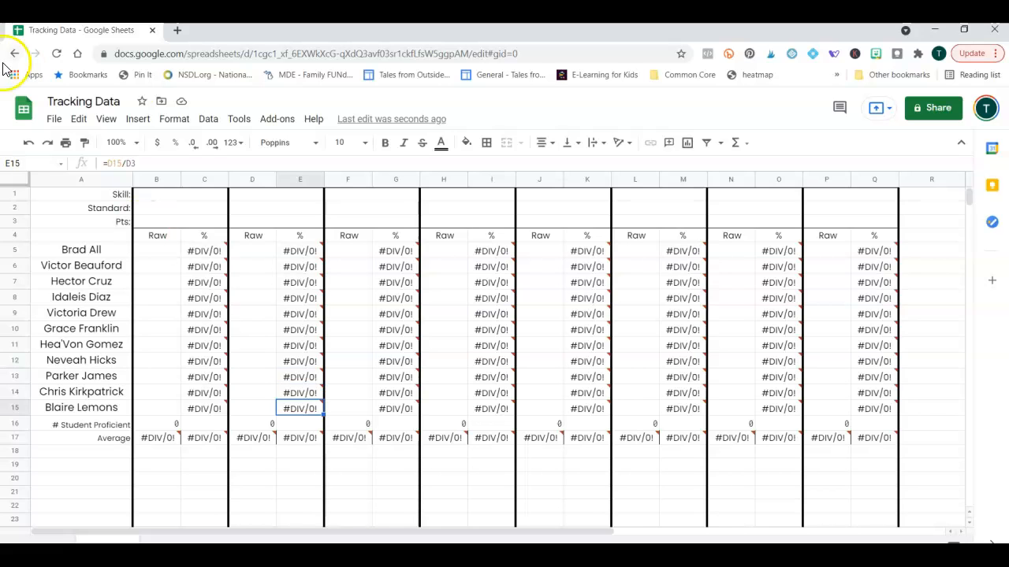
left_click(936, 180)
Paste the Raw/% block into R:S, then copy it into T:U, V:W and X:Y.
key("ctrl+v")
left_click_drag(619, 532, 786, 512)
left_click_drag(672, 180, 714, 175)
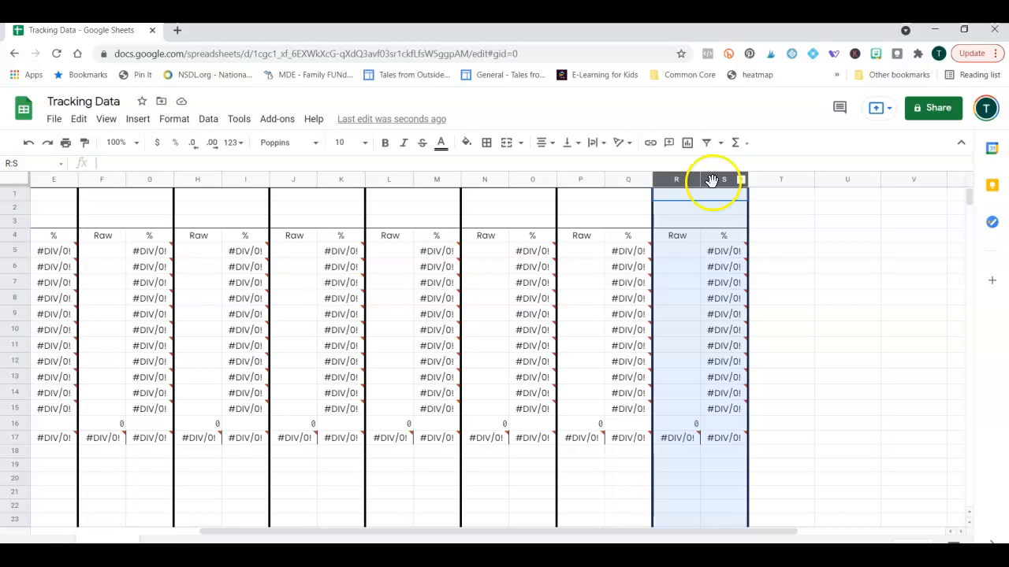
key("ctrl+c")
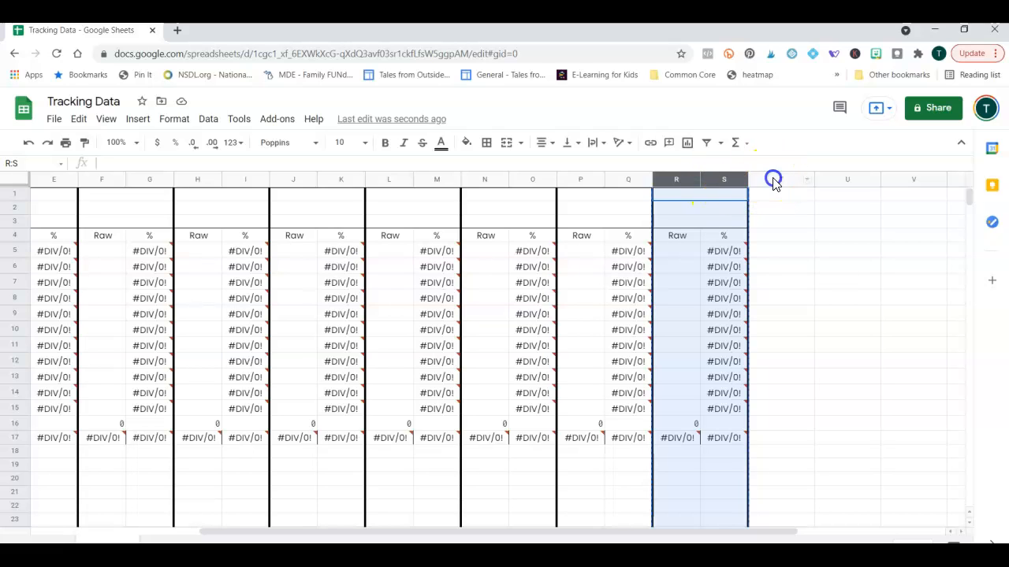
left_click(773, 179)
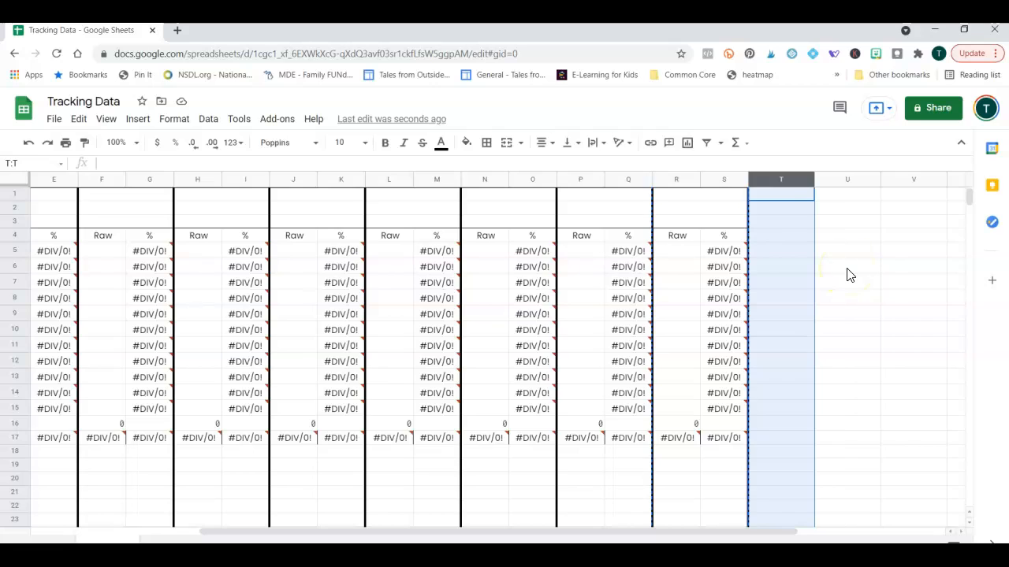
key("ctrl+v")
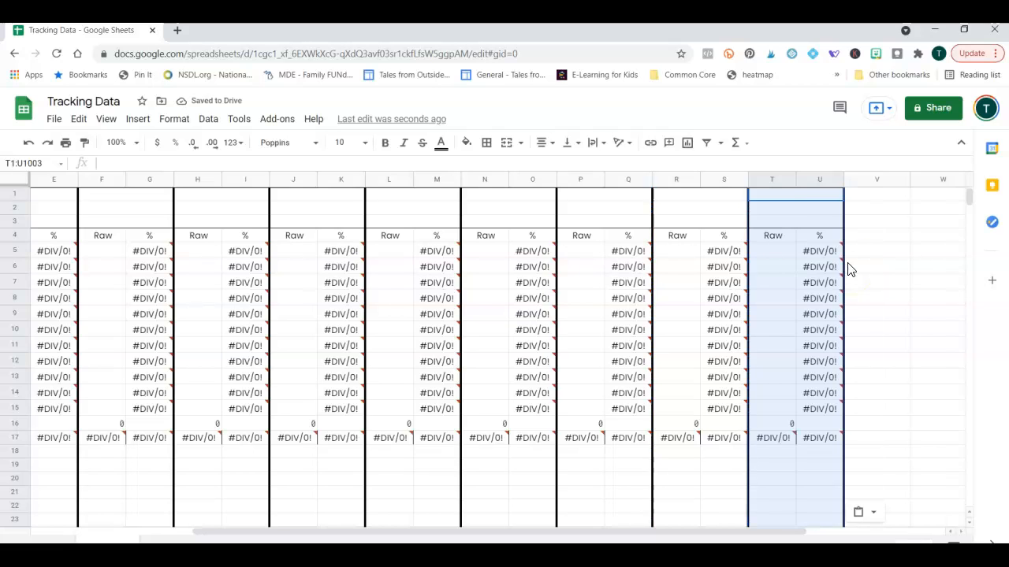
left_click(867, 180)
key("ctrl+v")
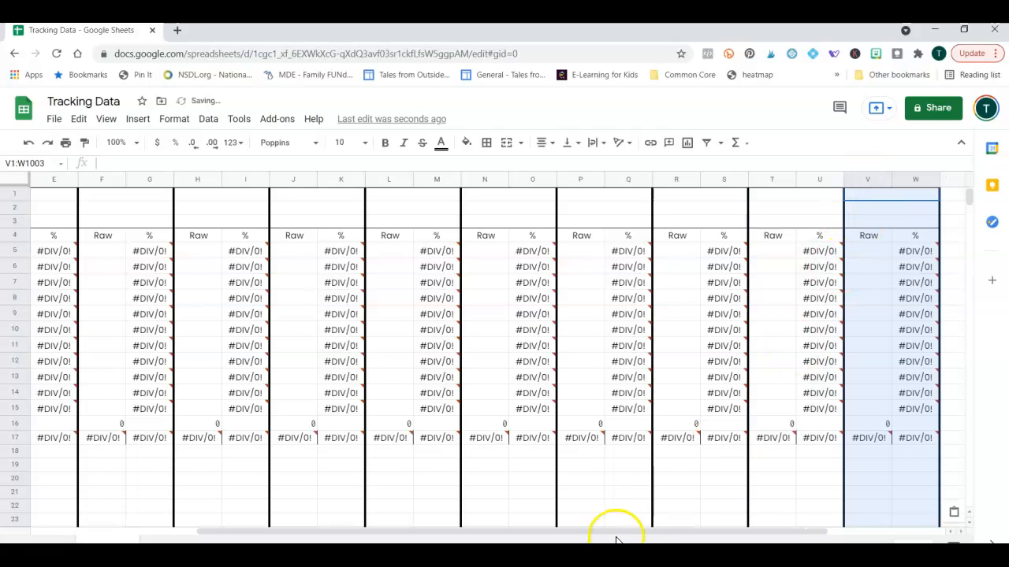
left_click_drag(619, 531, 719, 528)
left_click(774, 179)
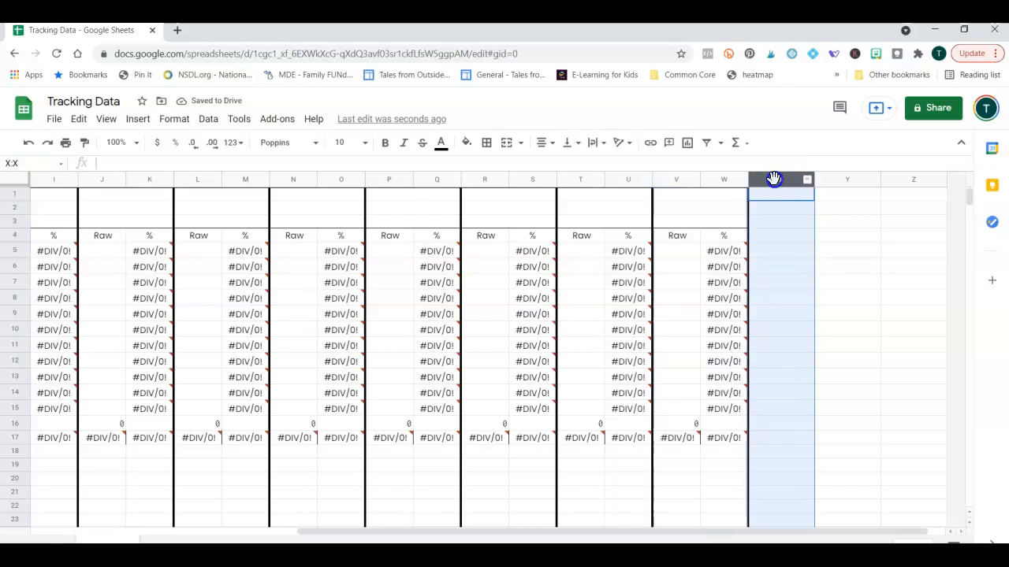
key("ctrl+v")
left_click_drag(776, 539, 520, 539)
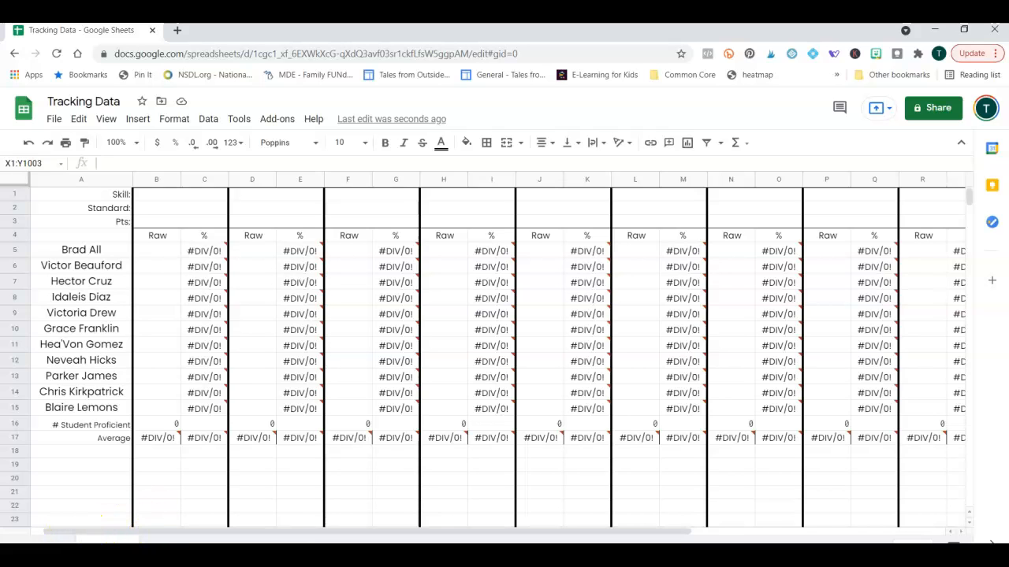
Add a blank sheet and paste the student names from A5:A15 into its A1:A11.
left_click(17, 545)
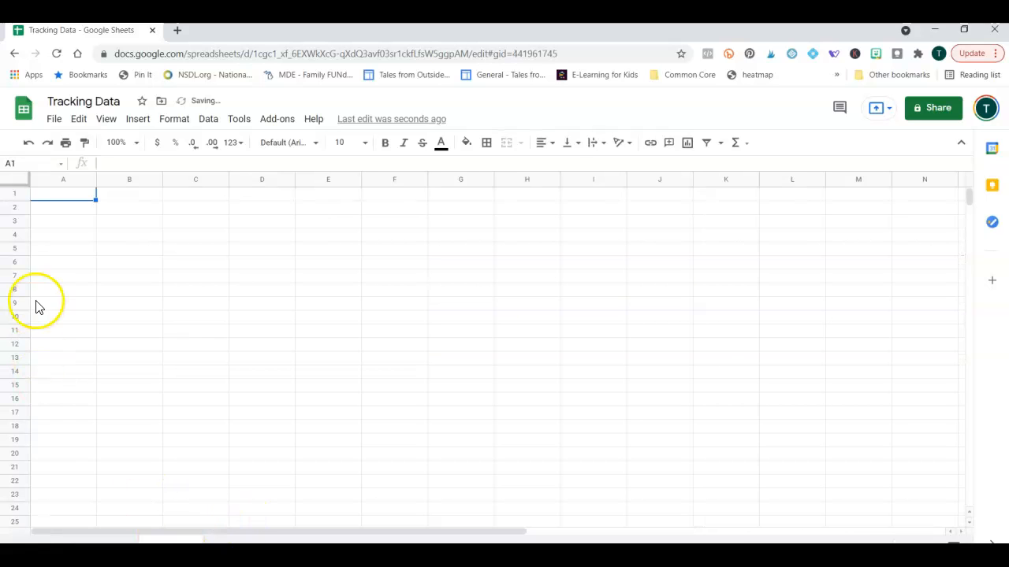
left_click(57, 211)
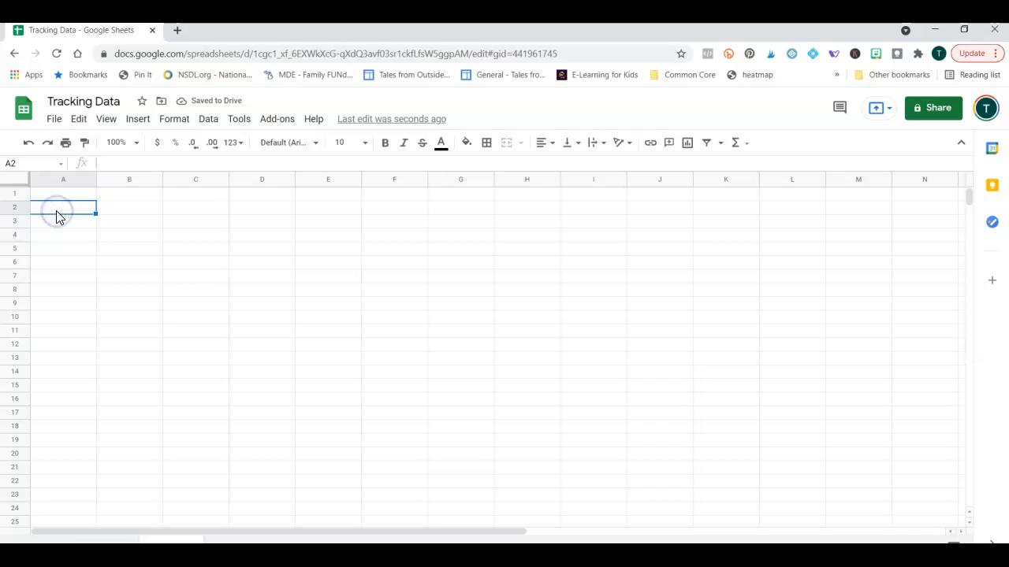
left_click(103, 538)
left_click_drag(71, 249, 74, 408)
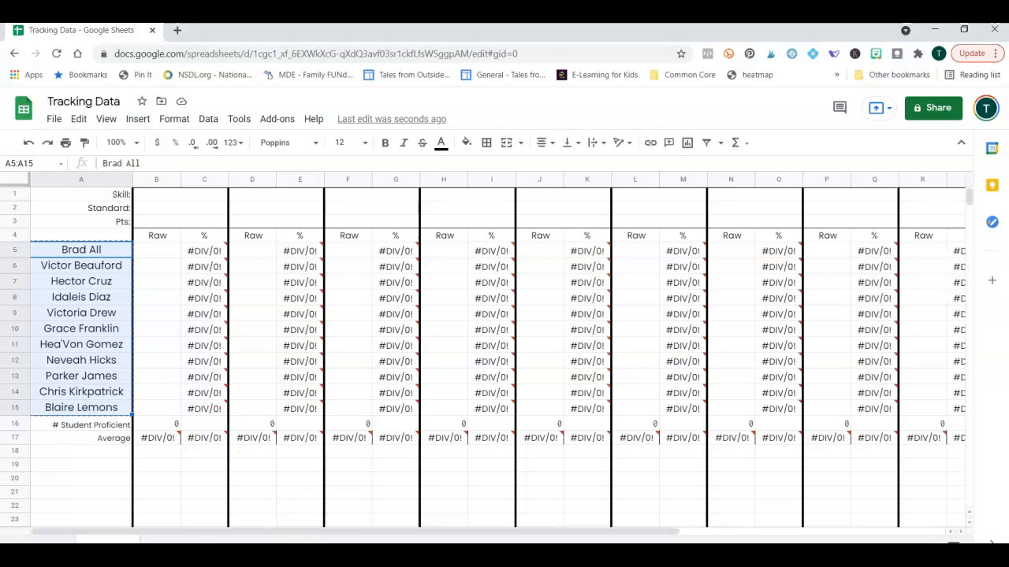
left_click(167, 538)
left_click(63, 195)
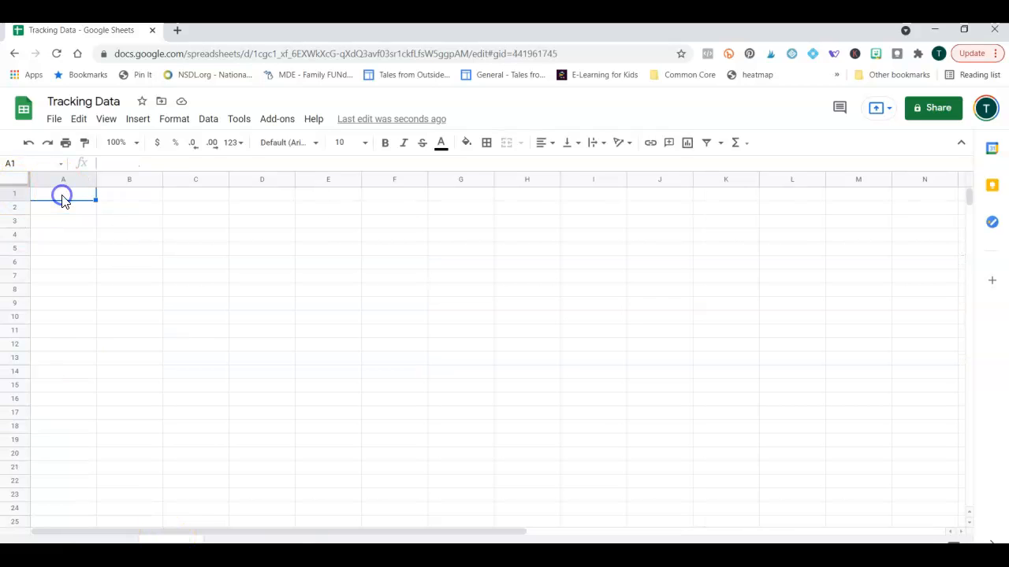
key("ctrl+v")
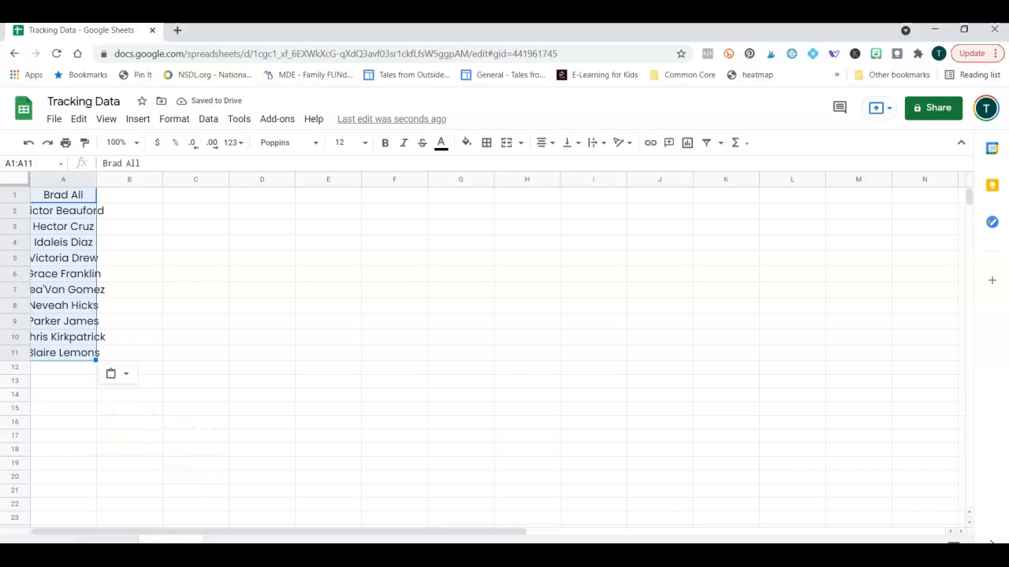
Rename the sheet holding the student names to 'Names'.
left_click(103, 538)
left_click(103, 261)
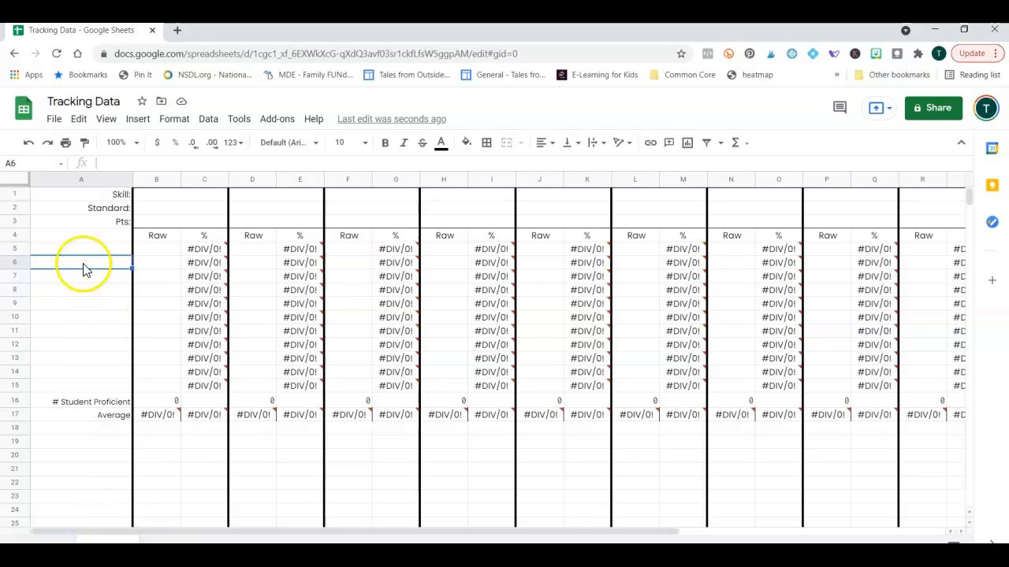
left_click(171, 540)
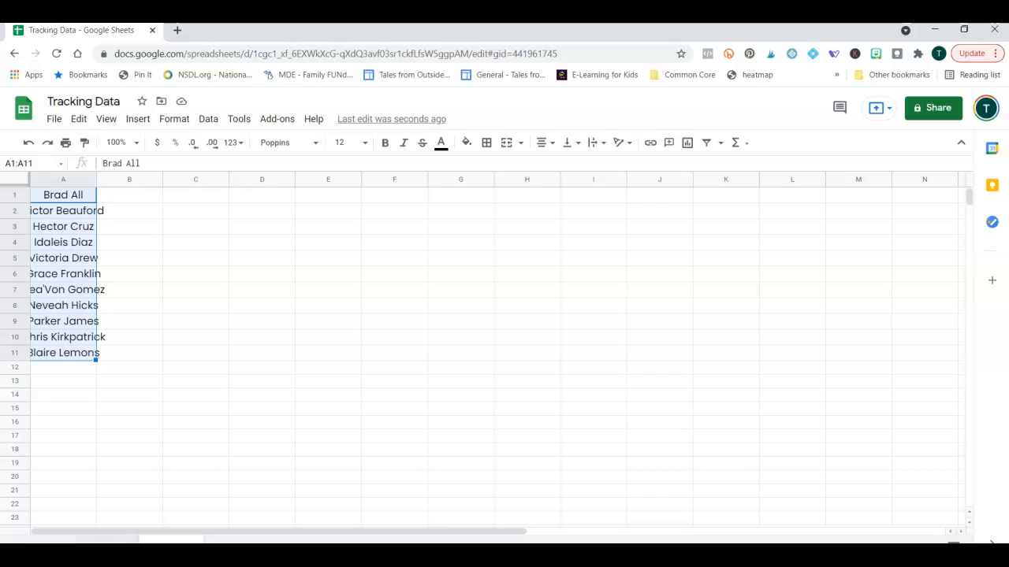
left_click(127, 539)
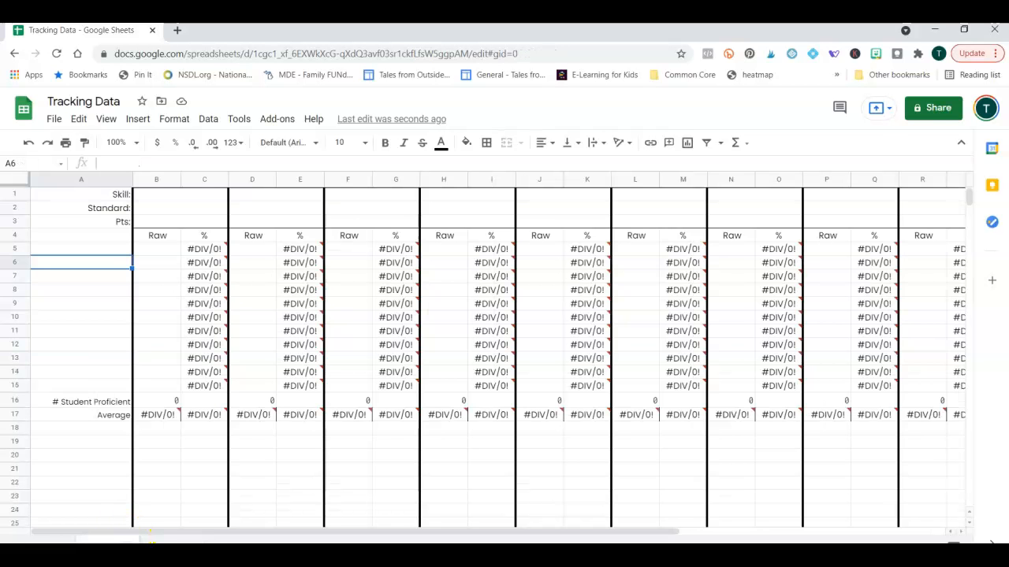
left_click(132, 541)
left_click(171, 541)
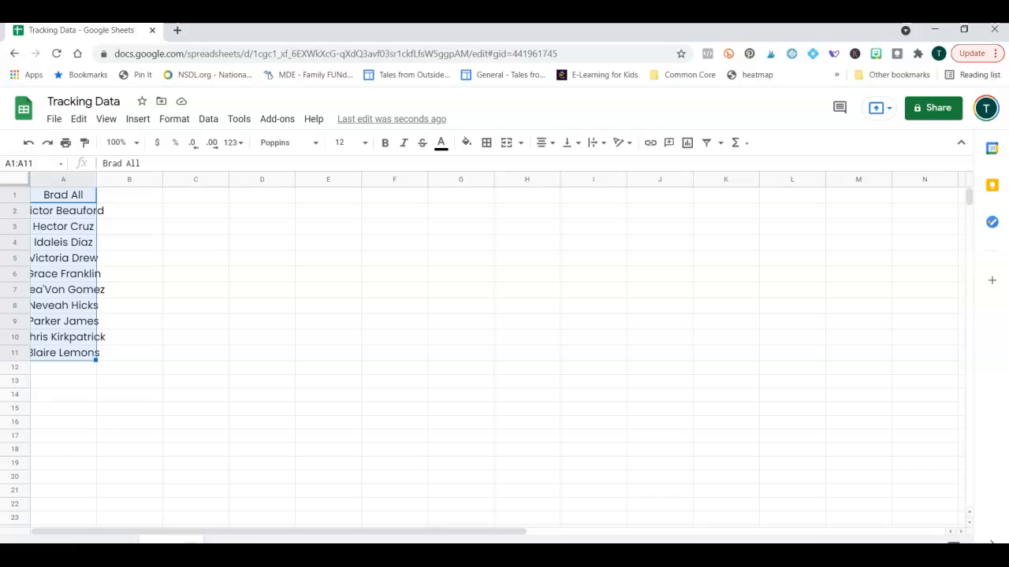
right_click(171, 540)
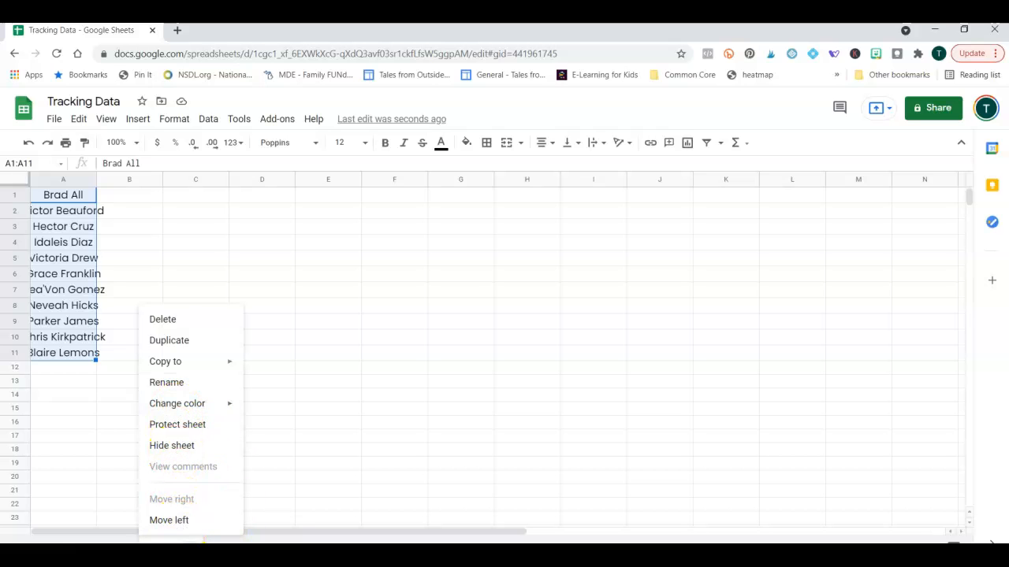
left_click(191, 383)
key("Return")
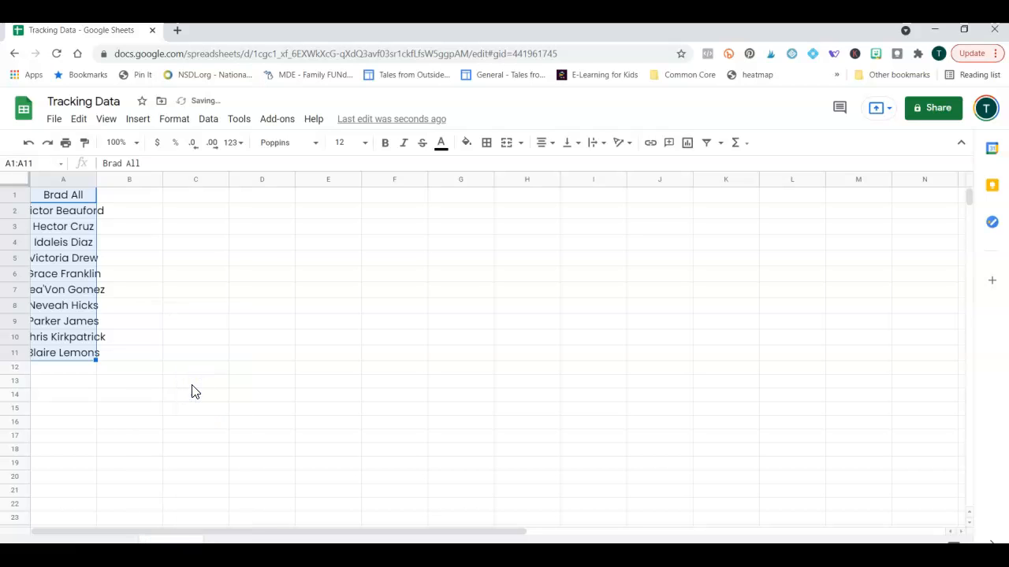
left_click(93, 274)
left_click(61, 197)
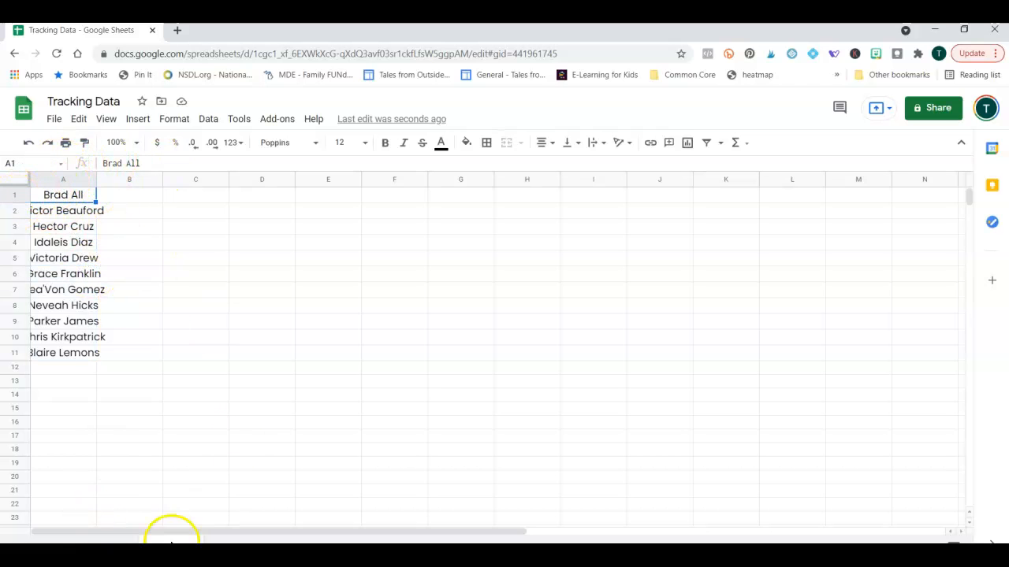
On the tracking sheet, enter =Names!A1 in A5, fixing the missing '!'.
left_click(108, 539)
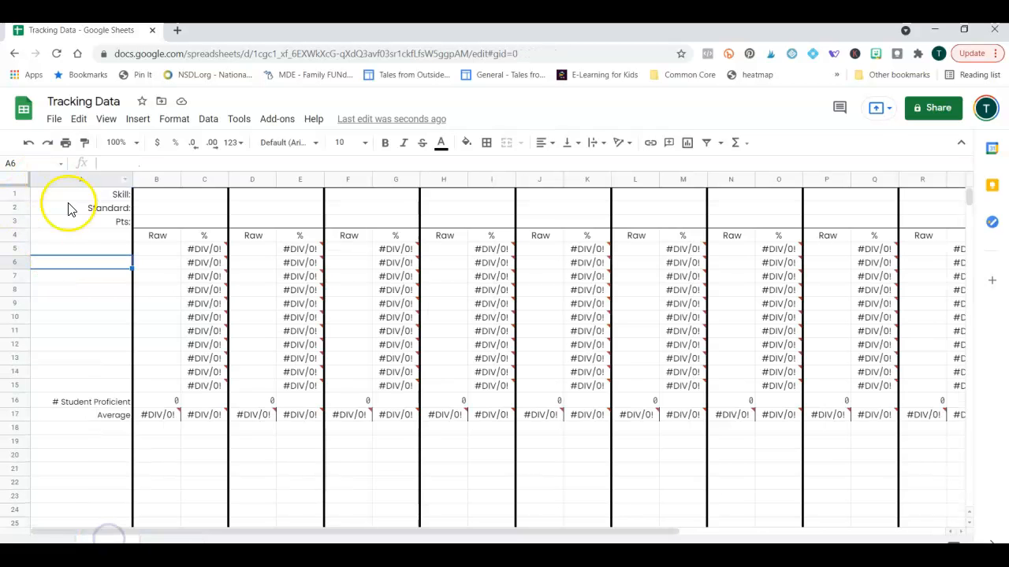
left_click(106, 251)
left_click(108, 163)
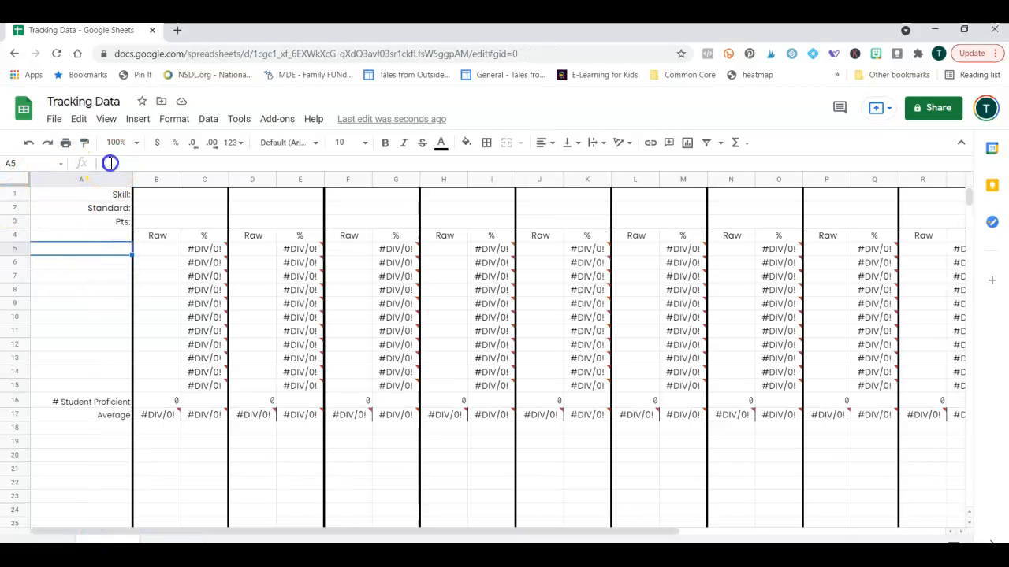
type("=")
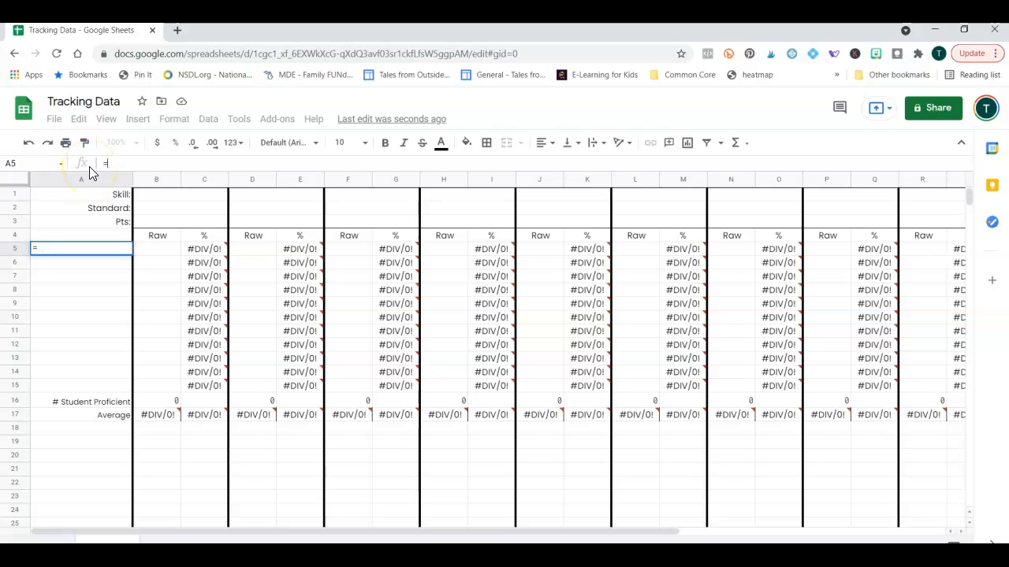
type("'Names'")
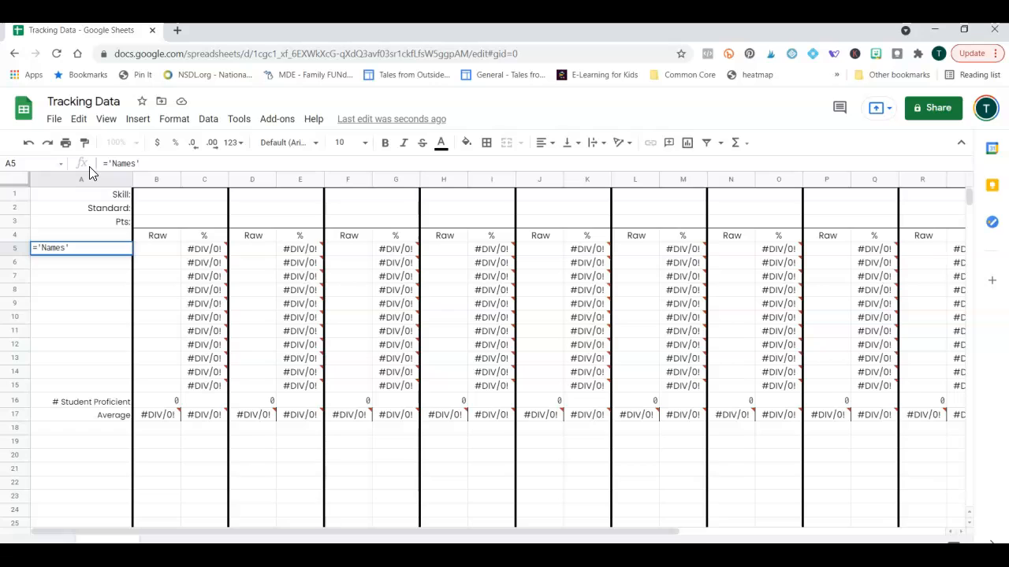
type(" A1")
key("Return")
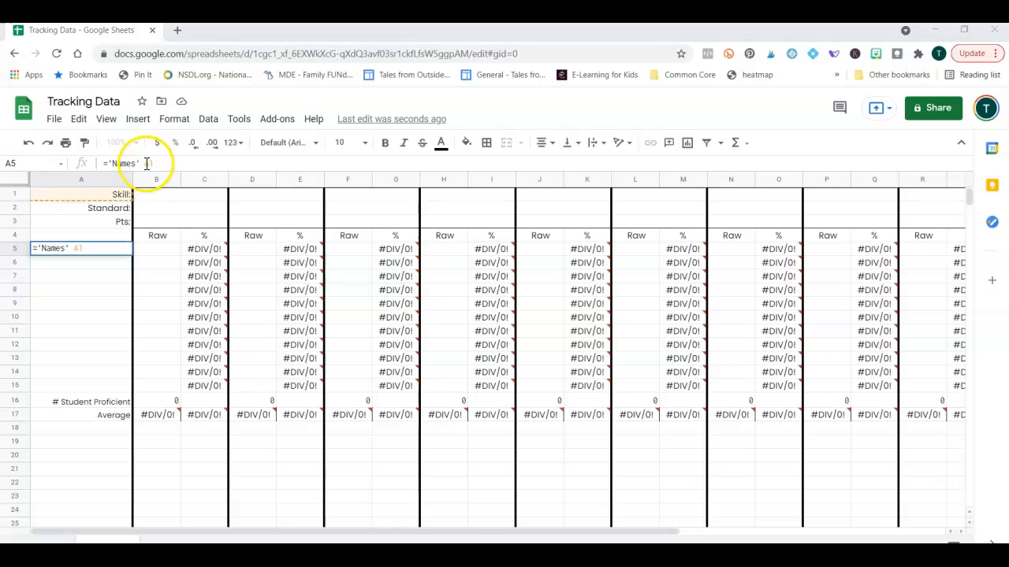
left_click(146, 164)
left_click(146, 164)
key("BackSpace")
type("!A1")
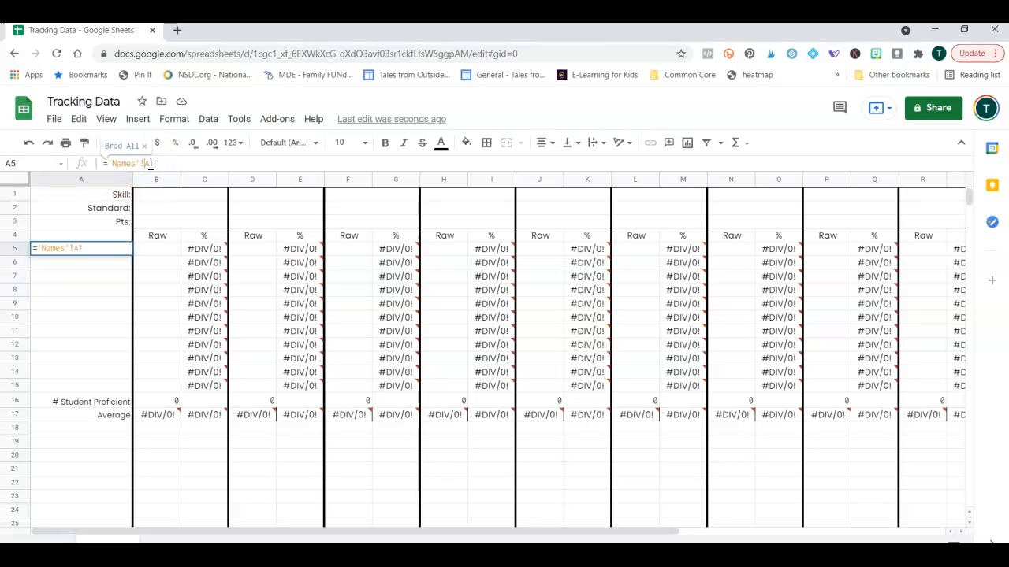
key("Return")
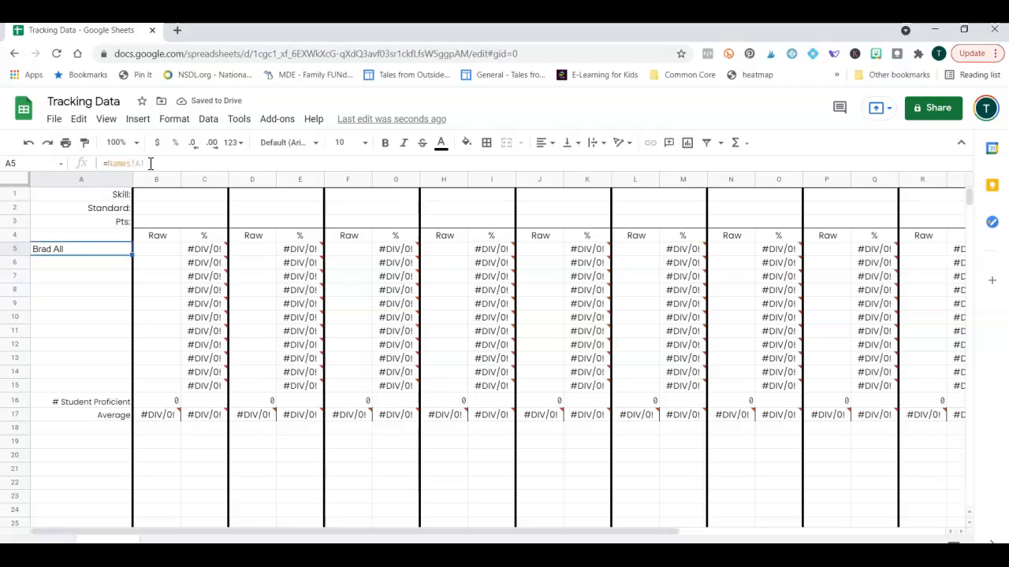
Set column A's font to Poppins.
left_click(168, 540)
left_click(117, 541)
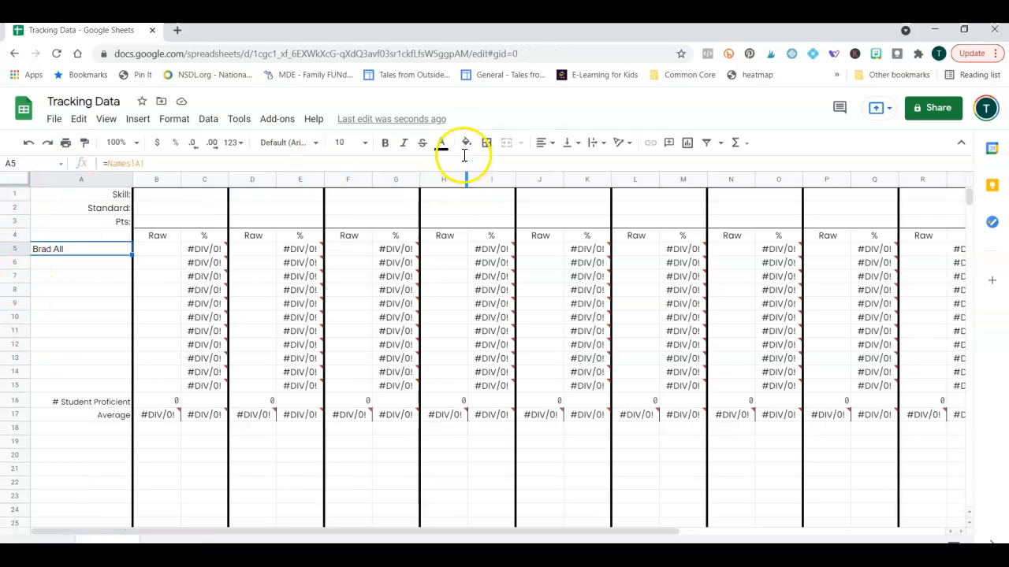
left_click(83, 178)
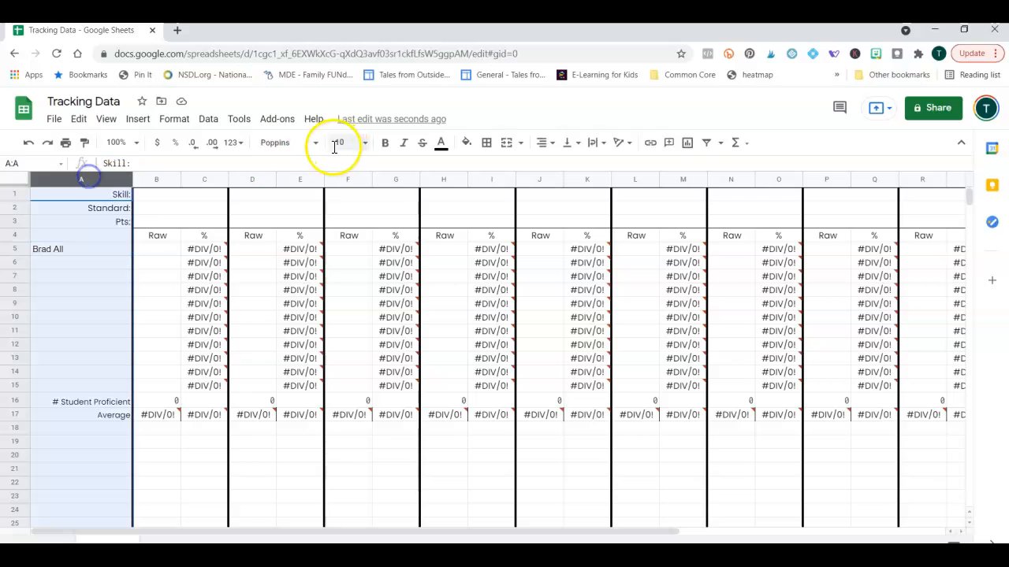
left_click(316, 144)
left_click(304, 273)
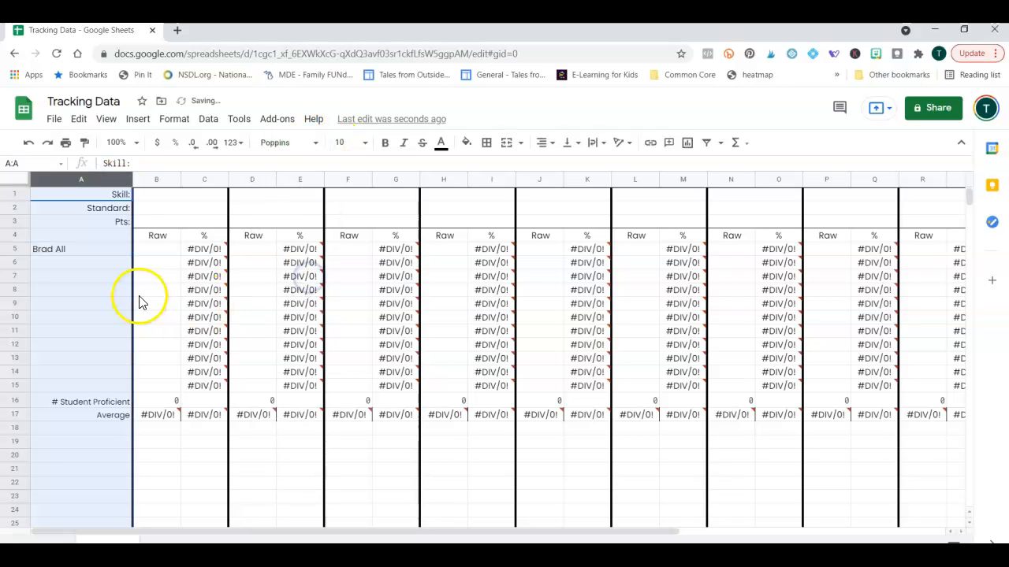
Fill A5's name formula down to A15 and check the copied names.
left_click(78, 250)
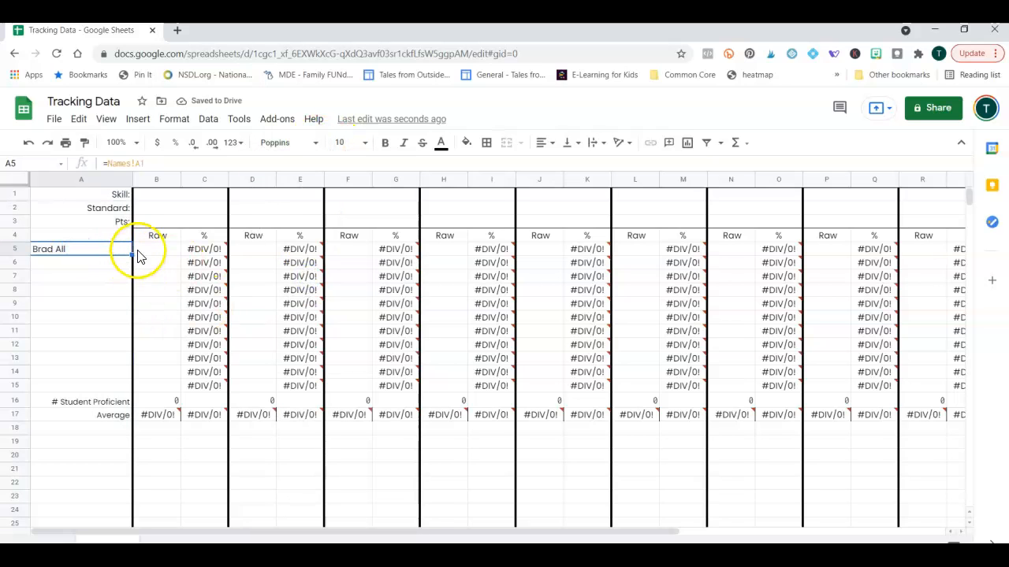
left_click_drag(134, 254, 125, 383)
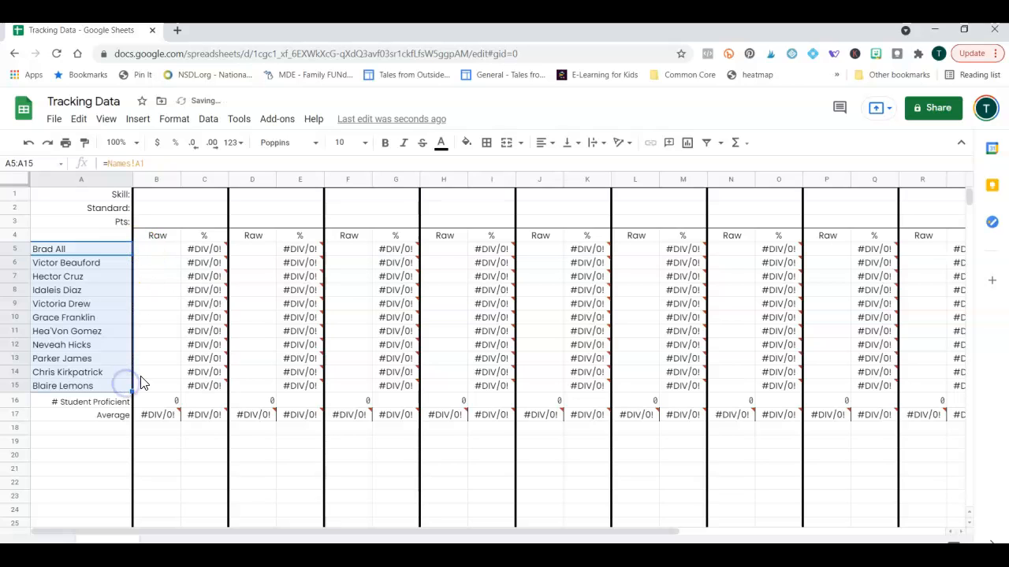
left_click(75, 252)
left_click(75, 262)
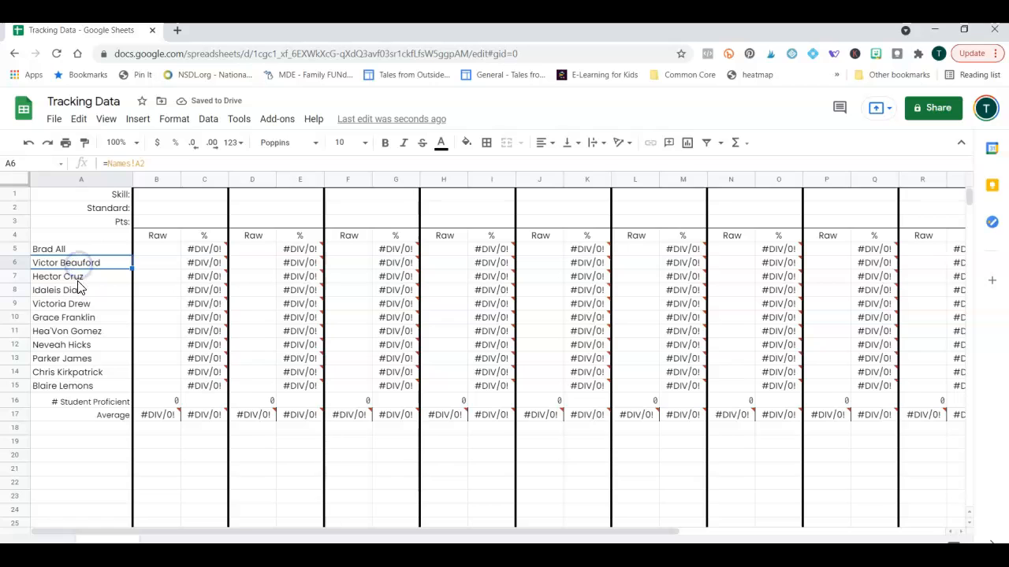
key("Down")
key("Down")
key("Down")
key("Down")
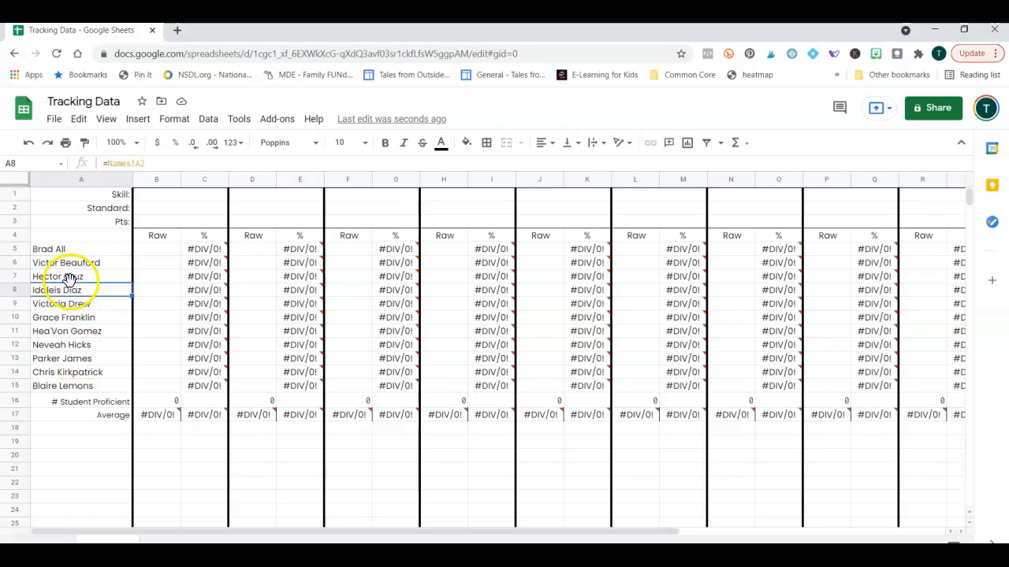
key("Down")
left_click(61, 250)
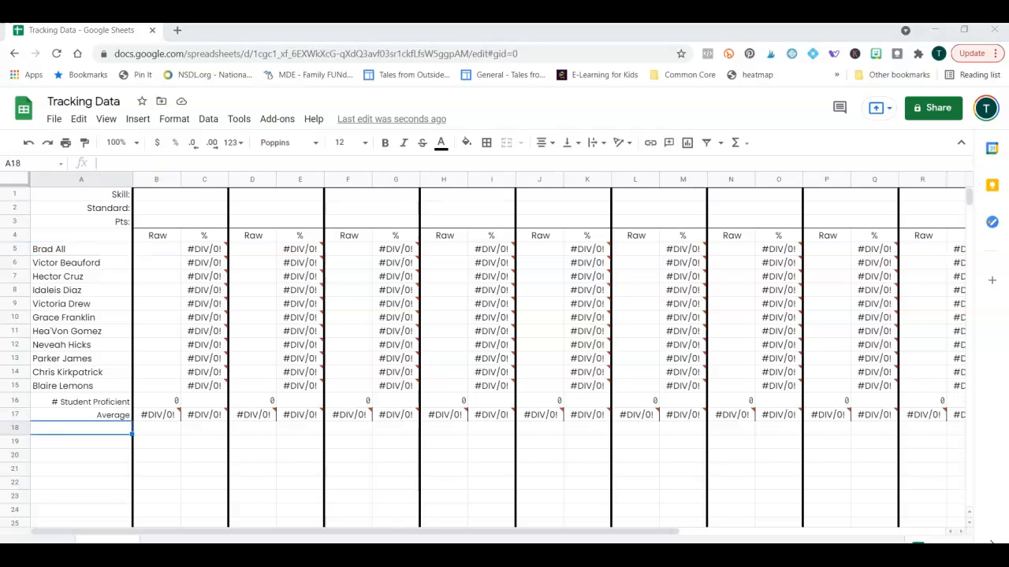
Insert a blank row above row 16, the # Student Proficient row.
left_click(11, 400)
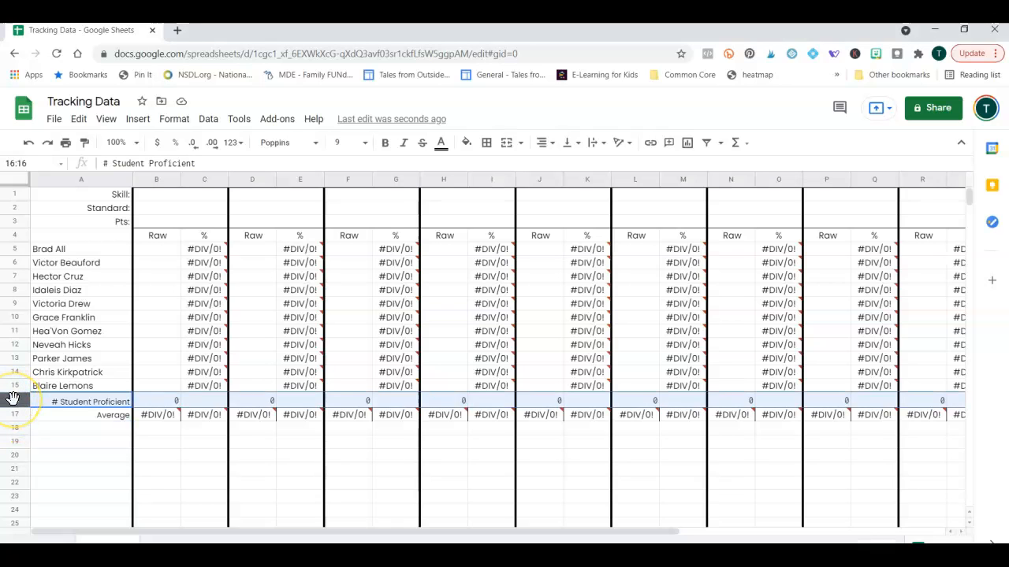
right_click(13, 399)
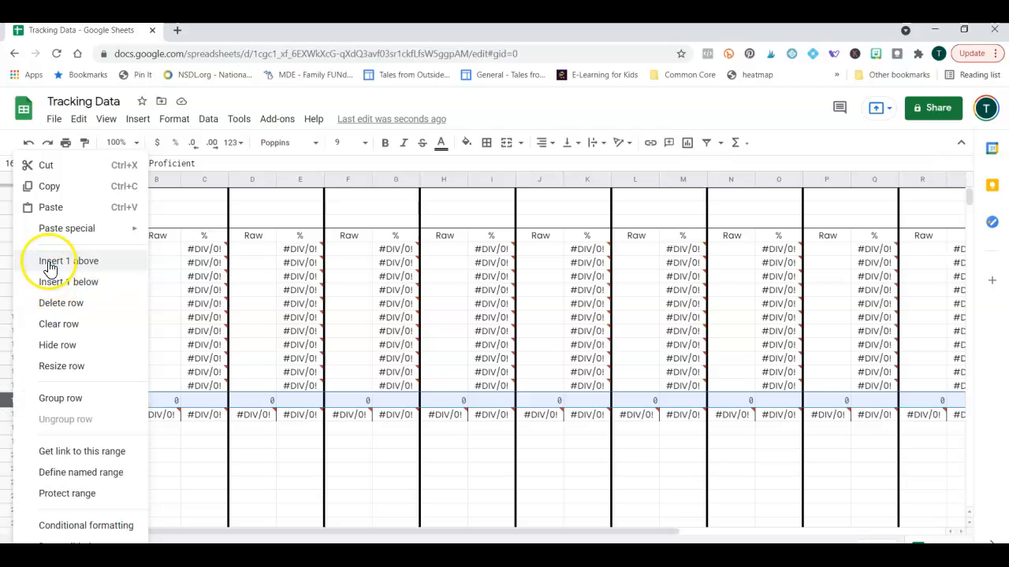
left_click(49, 260)
left_click(59, 442)
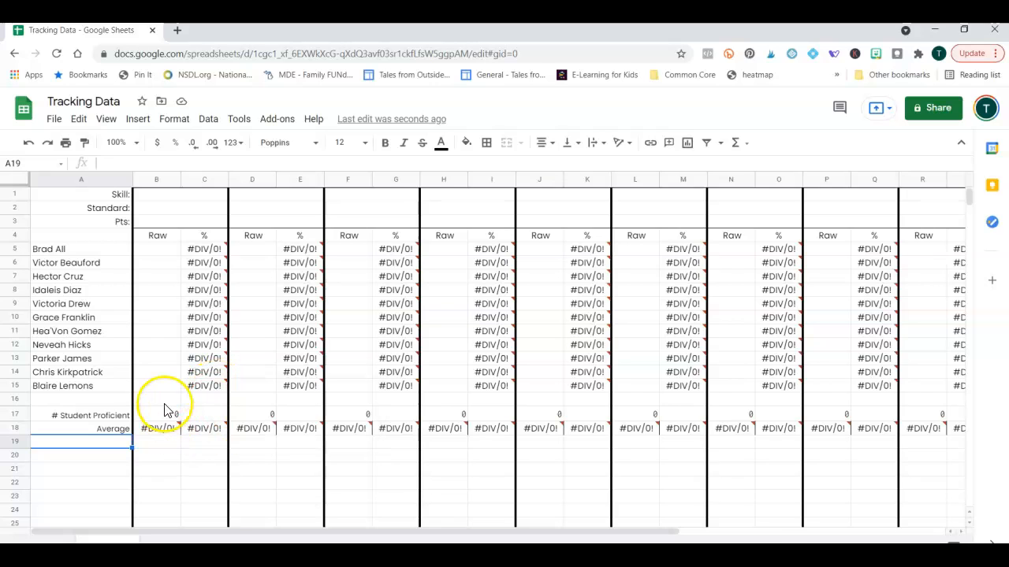
Copy row 15's formulas into the new row 16.
left_click(214, 387)
left_click_drag(225, 394, 225, 407)
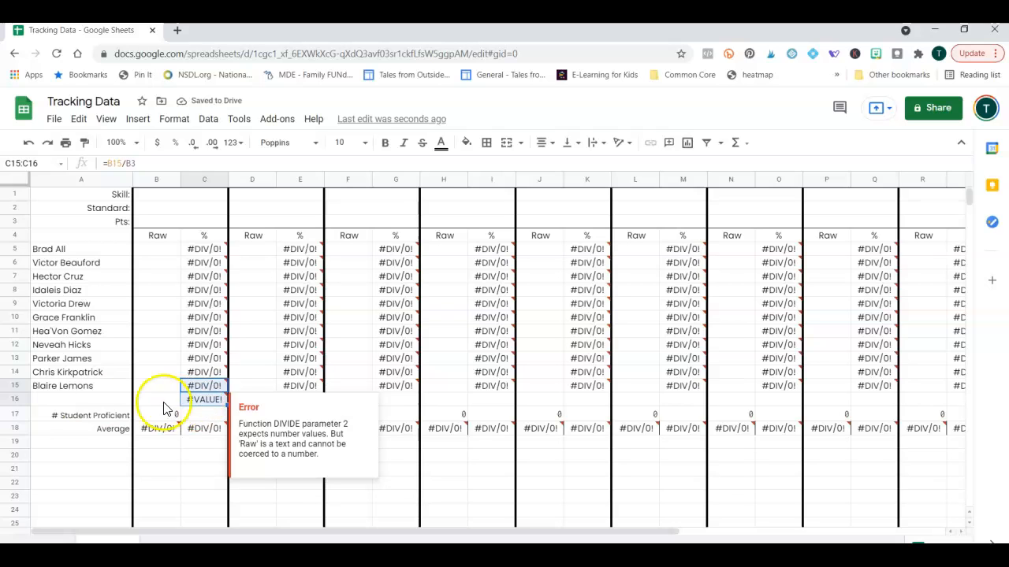
left_click(38, 399)
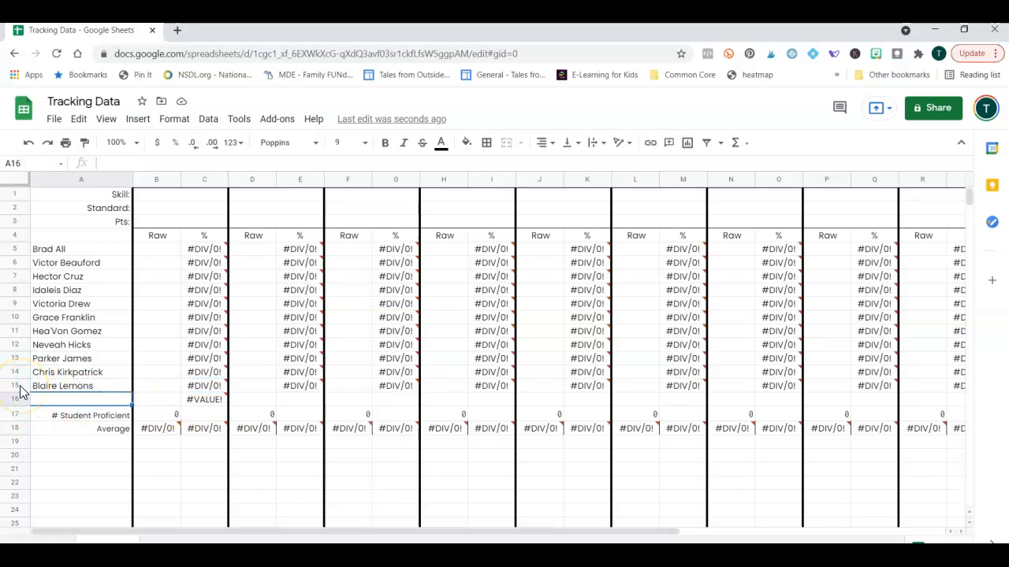
left_click(17, 386)
key("ctrl+c")
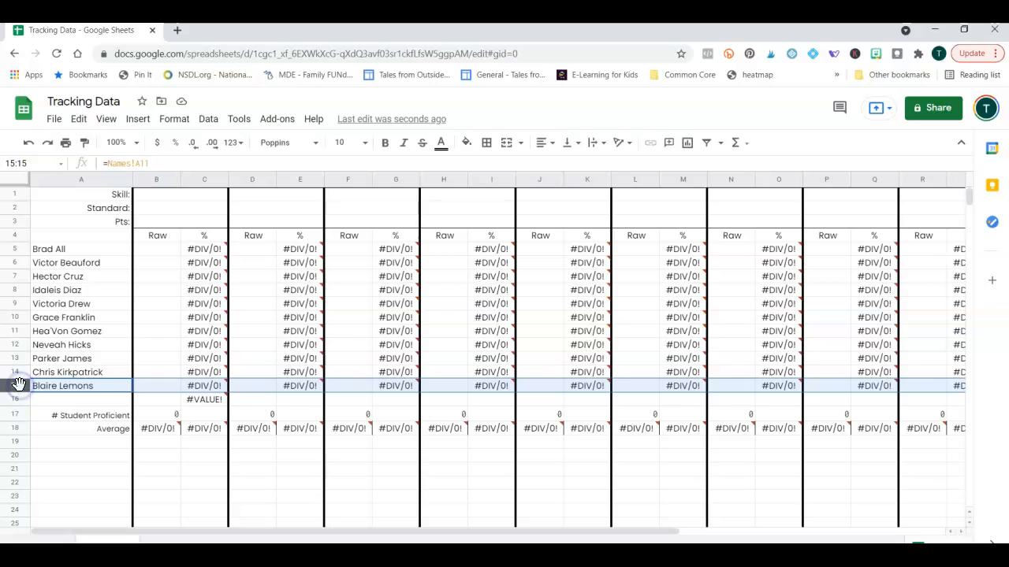
left_click(14, 399)
key("ctrl+v")
left_click(203, 401)
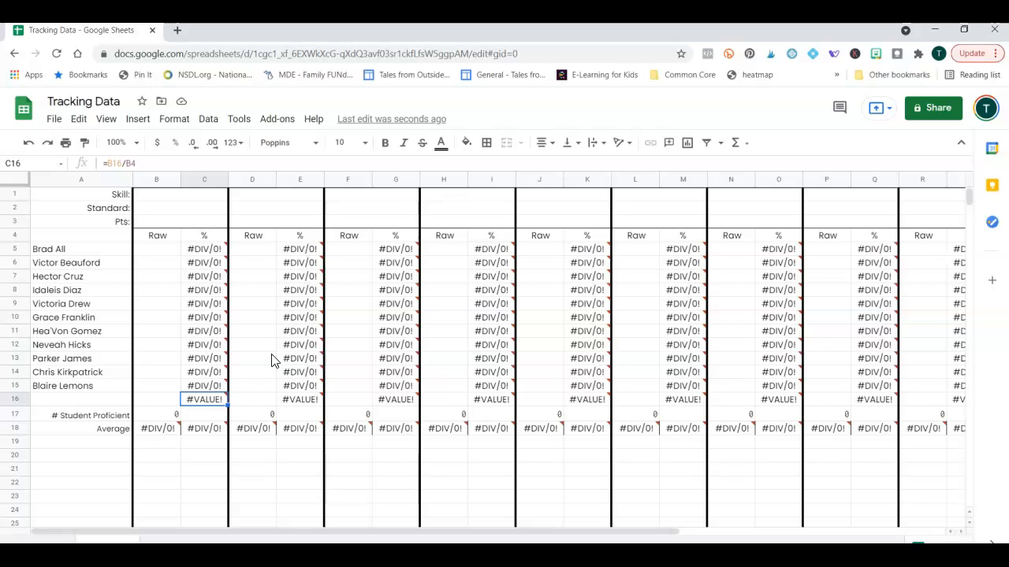
Insert three blank spacer rows above row 16.
right_click(19, 403)
left_click(61, 260)
right_click(22, 404)
left_click(62, 195)
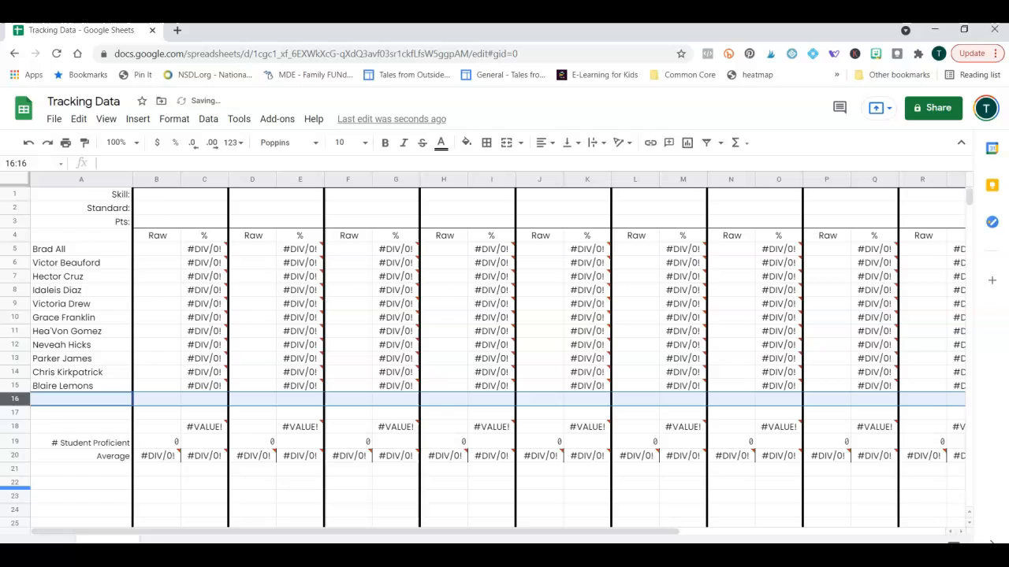
right_click(21, 413)
left_click(61, 260)
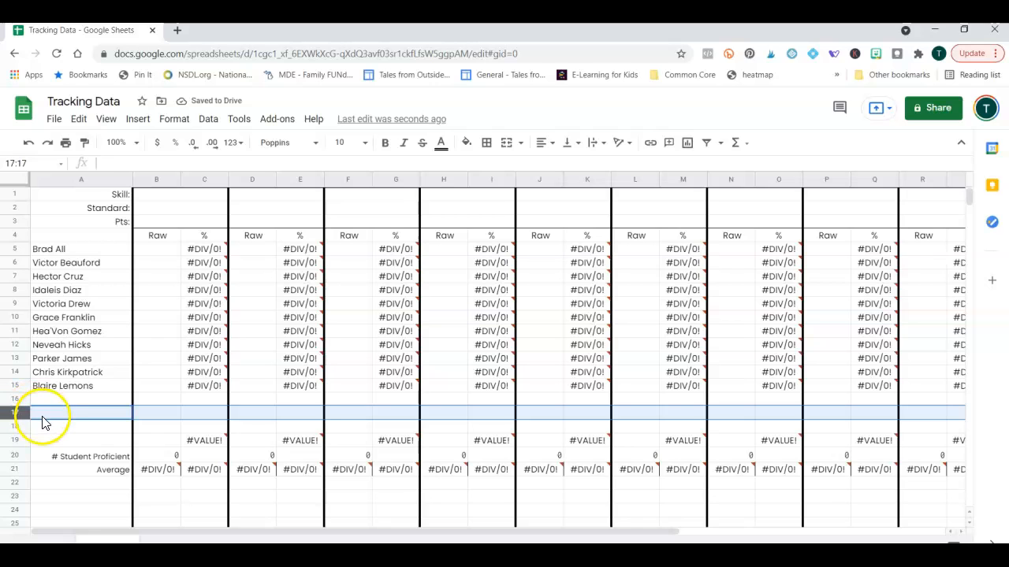
Hide rows 16 through 19.
left_click(16, 400)
left_click_drag(16, 399, 10, 440)
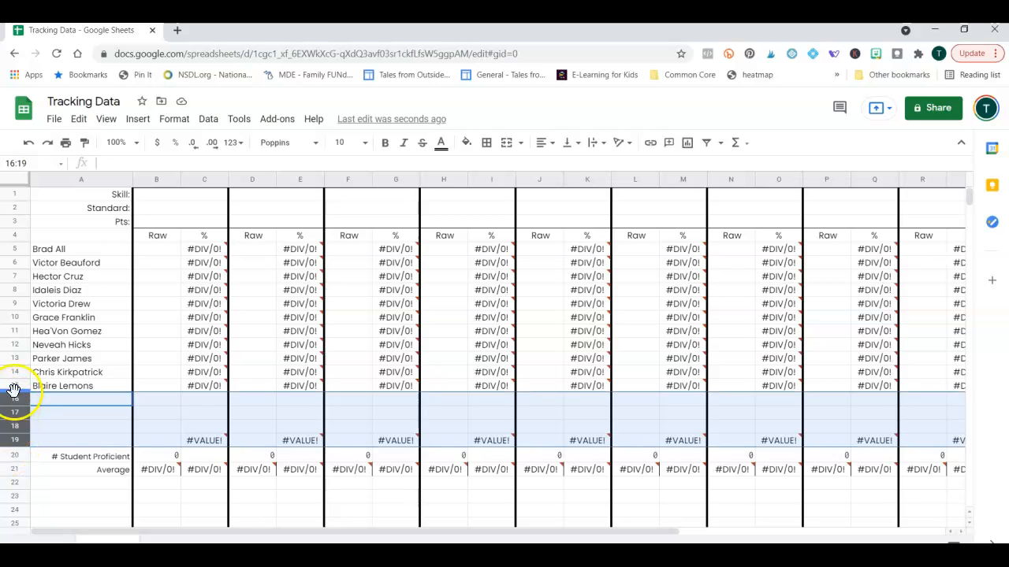
right_click(17, 429)
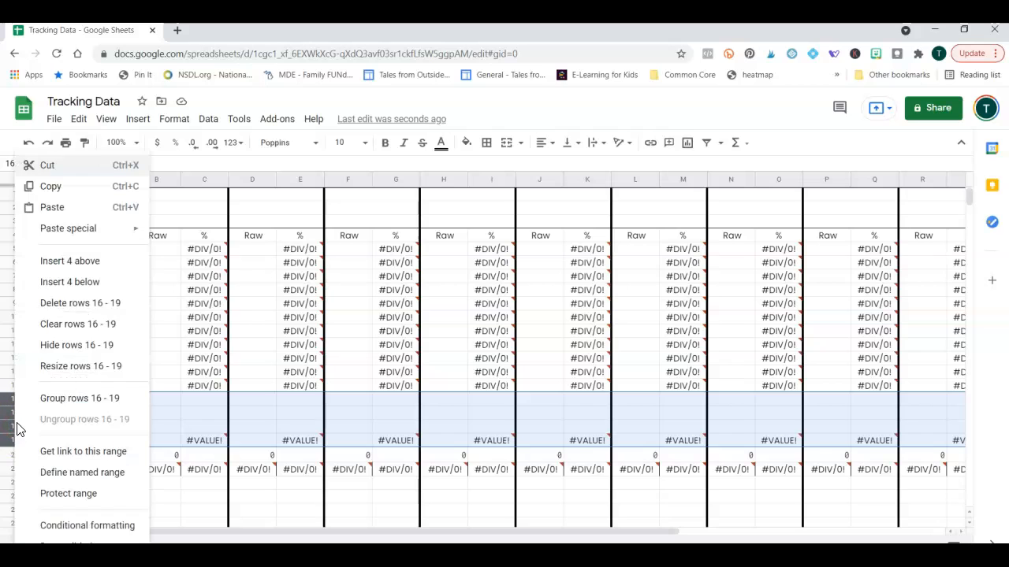
left_click(79, 345)
left_click(79, 495)
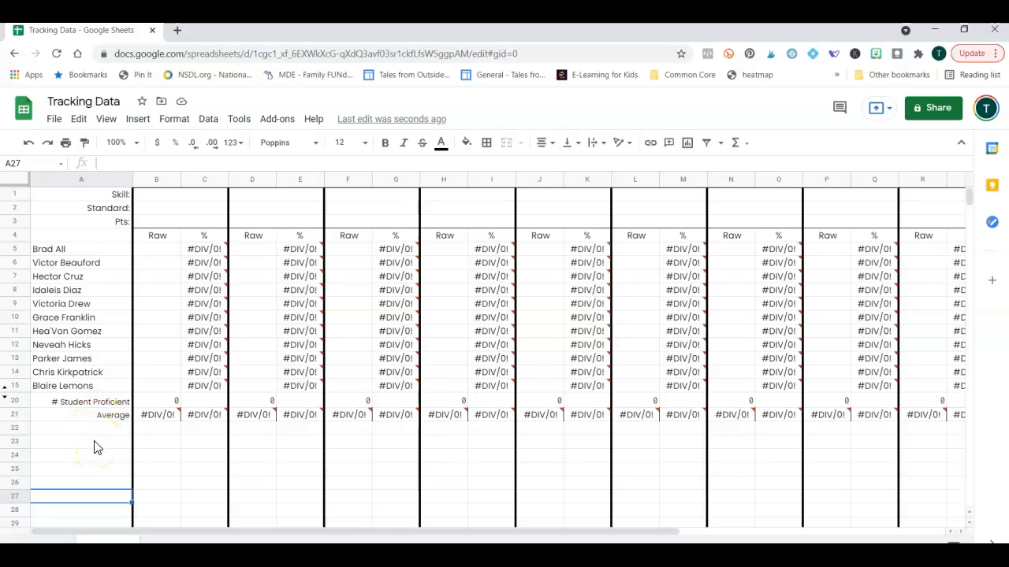
left_click_drag(272, 533, 429, 531)
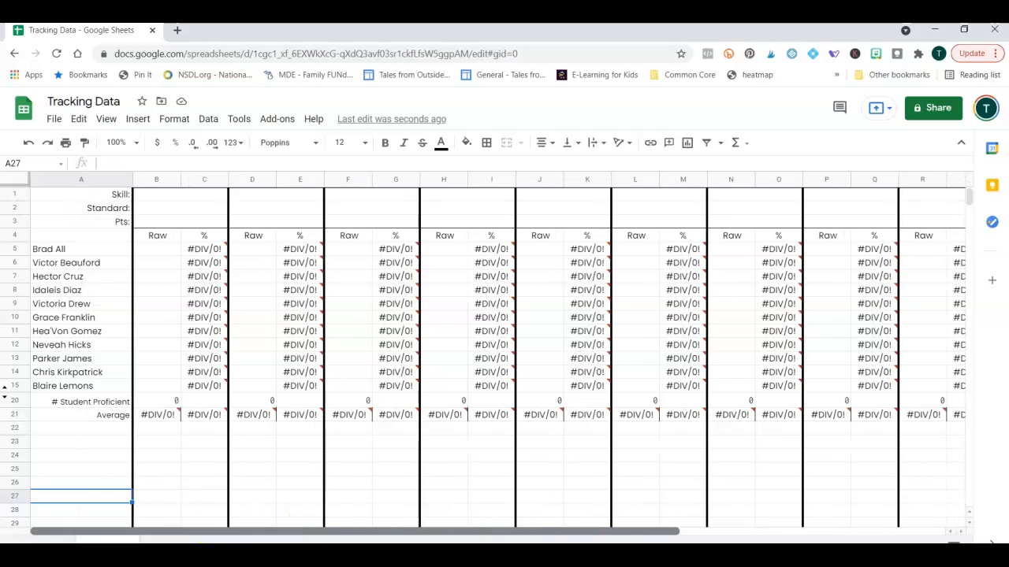
Insert a new column B to the right of the names and make it narrow.
right_click(77, 182)
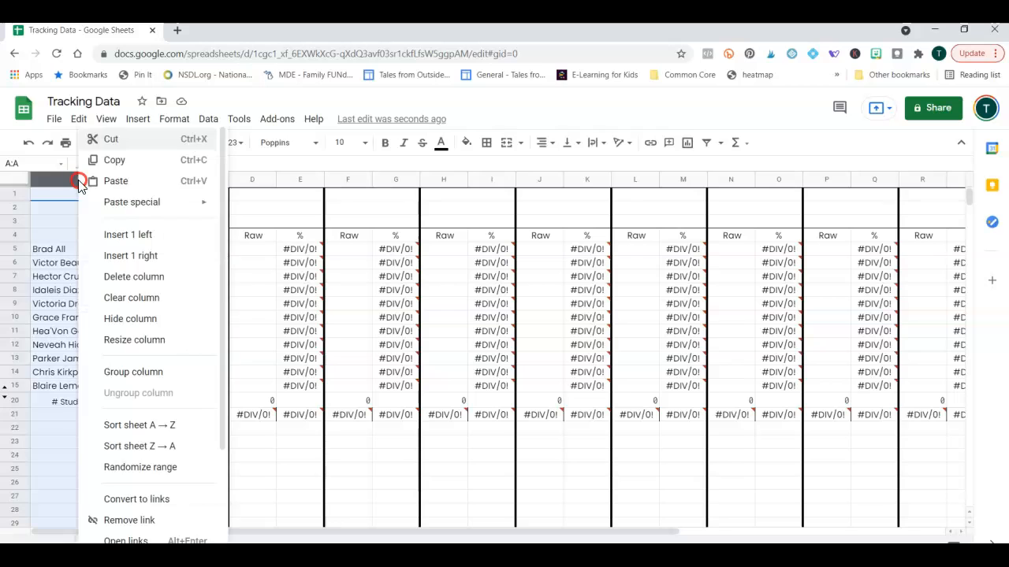
left_click(126, 266)
left_click(186, 308)
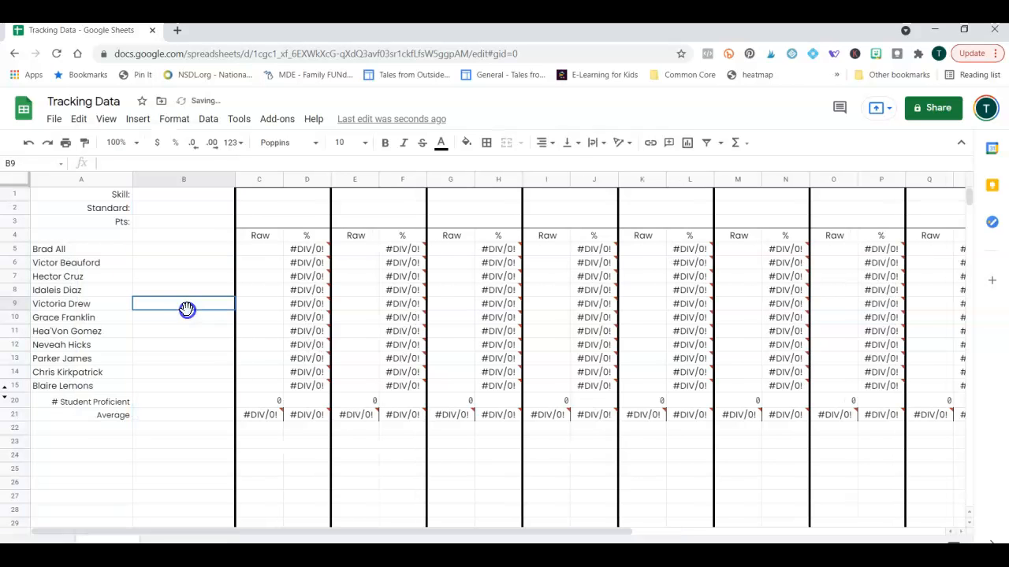
left_click_drag(234, 184, 165, 182)
In B5, type =AVERAGE(C3,F3,G3,J3,…,Z3,AB3,AD3), correcting the AB3 and AD3 typos.
left_click(136, 249)
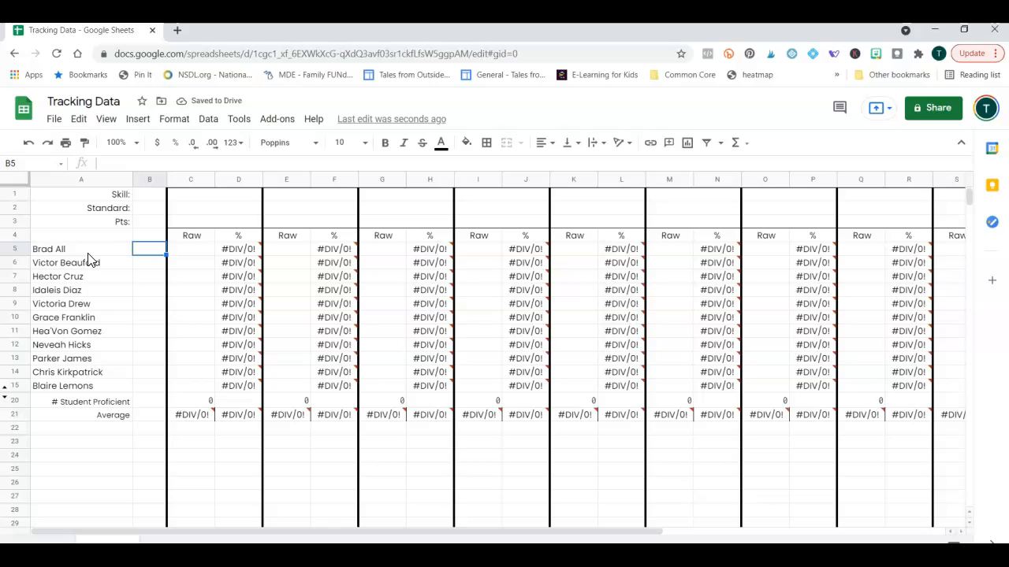
left_click(109, 163)
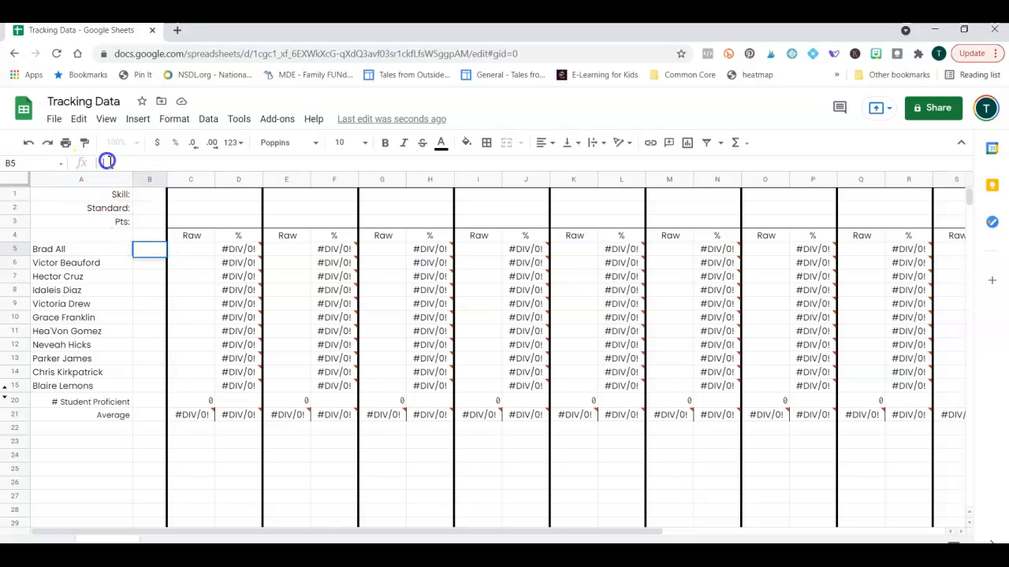
type("=")
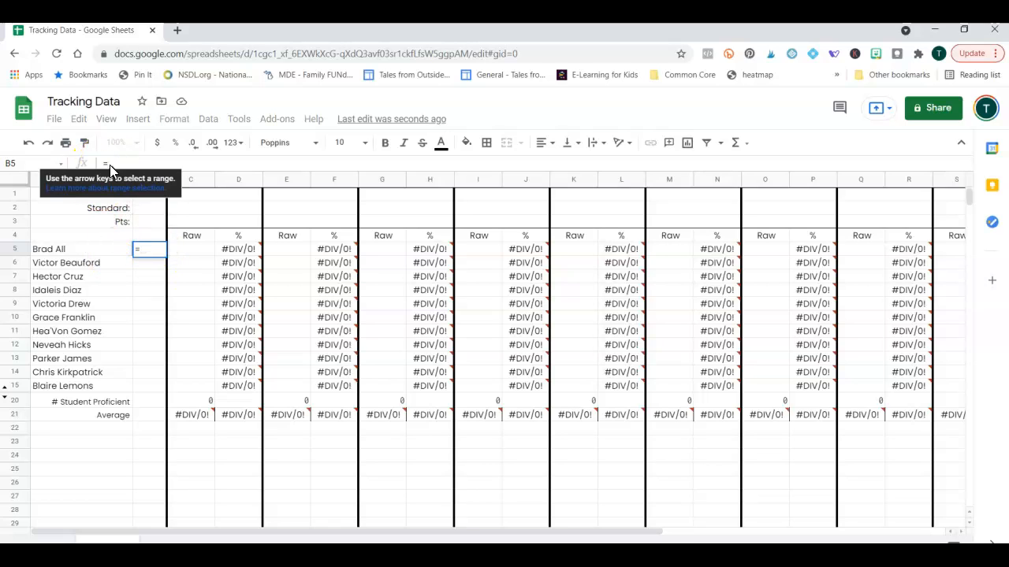
type("AVERAGE(")
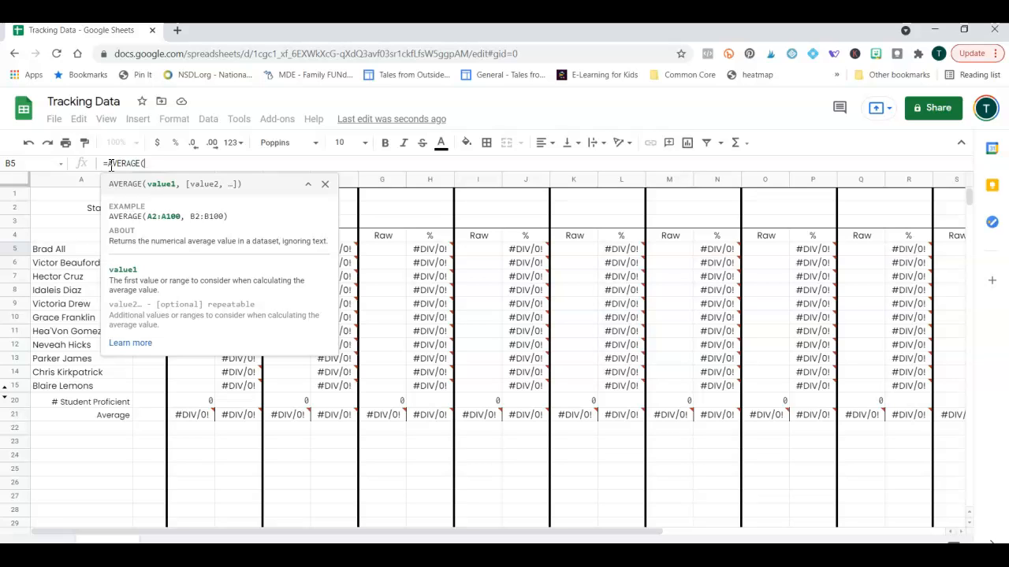
type("C3,F3,")
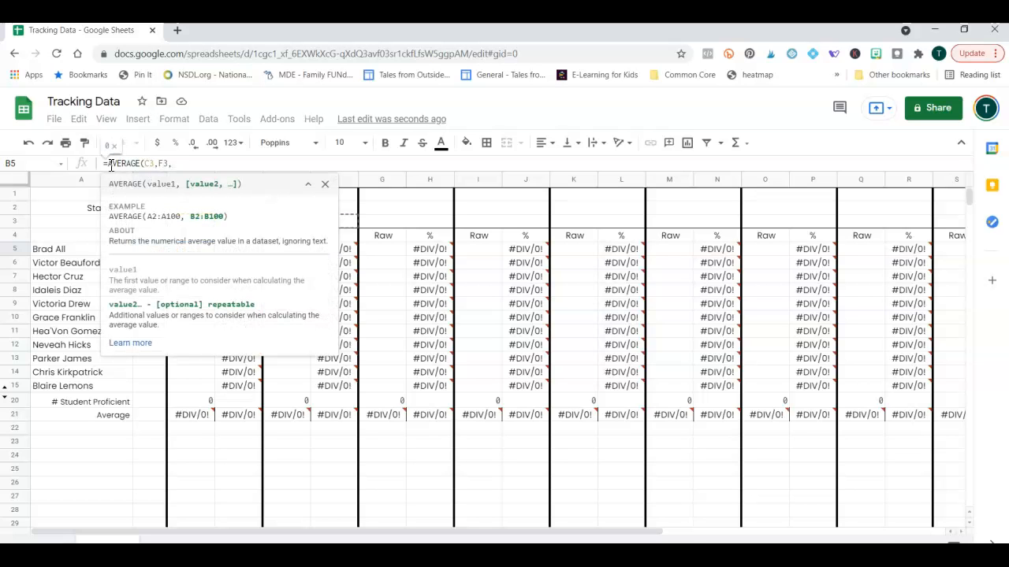
type("G3,J3,L3,")
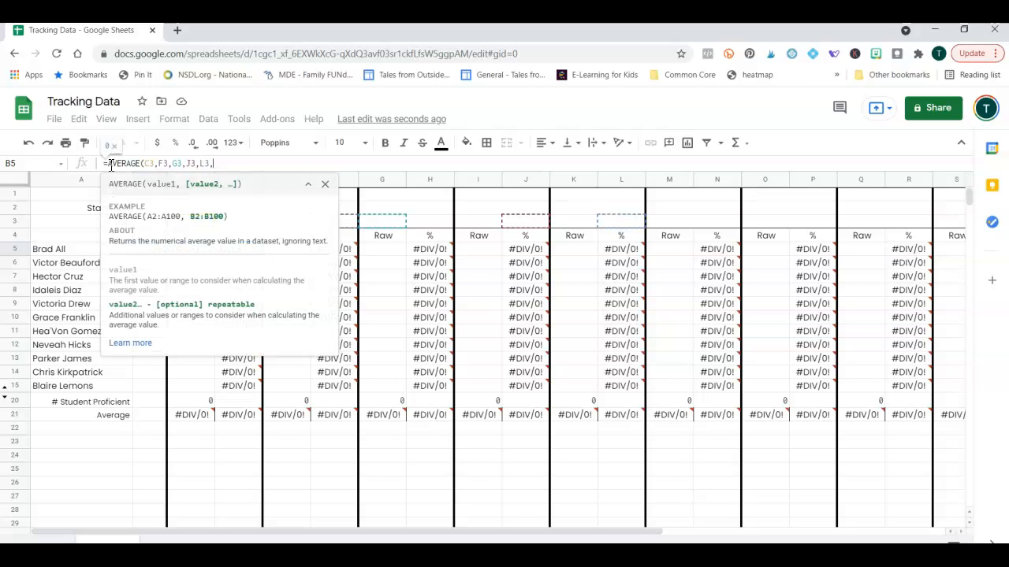
type("N3,P3,R3,")
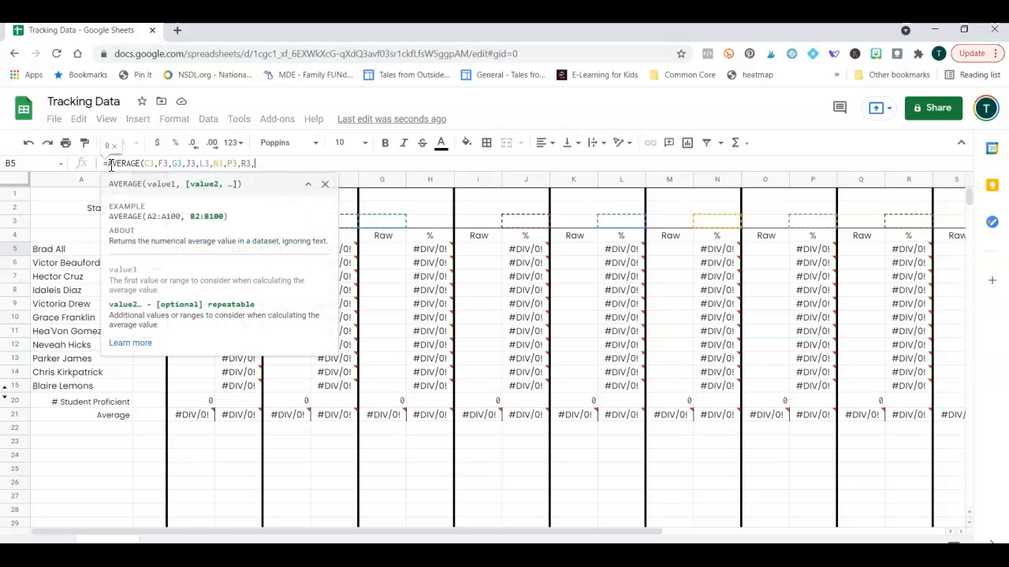
type("T3,V3,X3,Z3")
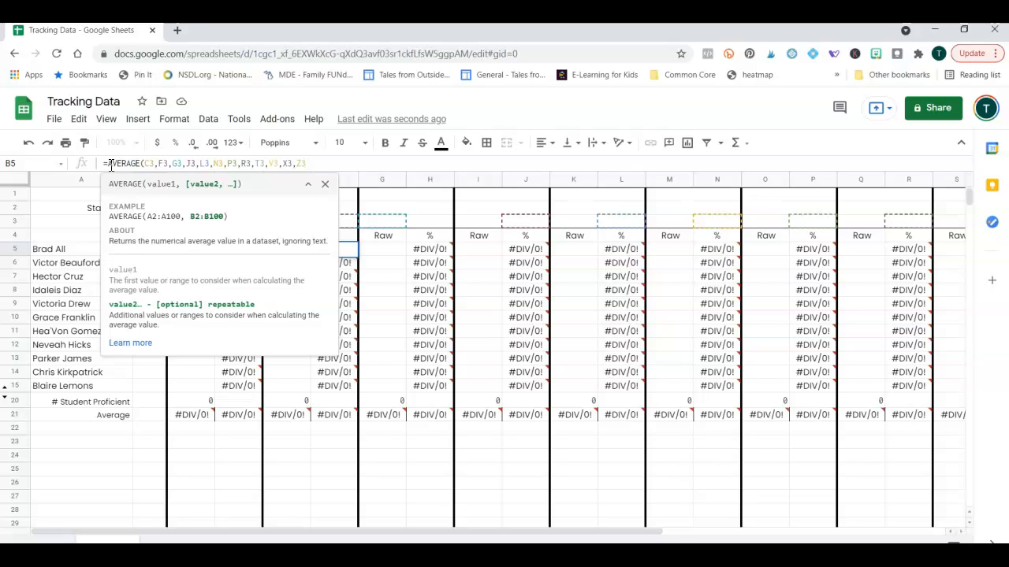
type(",Ab3,")
key("BackSpace")
key("BackSpace")
key("BackSpace")
type("B3")
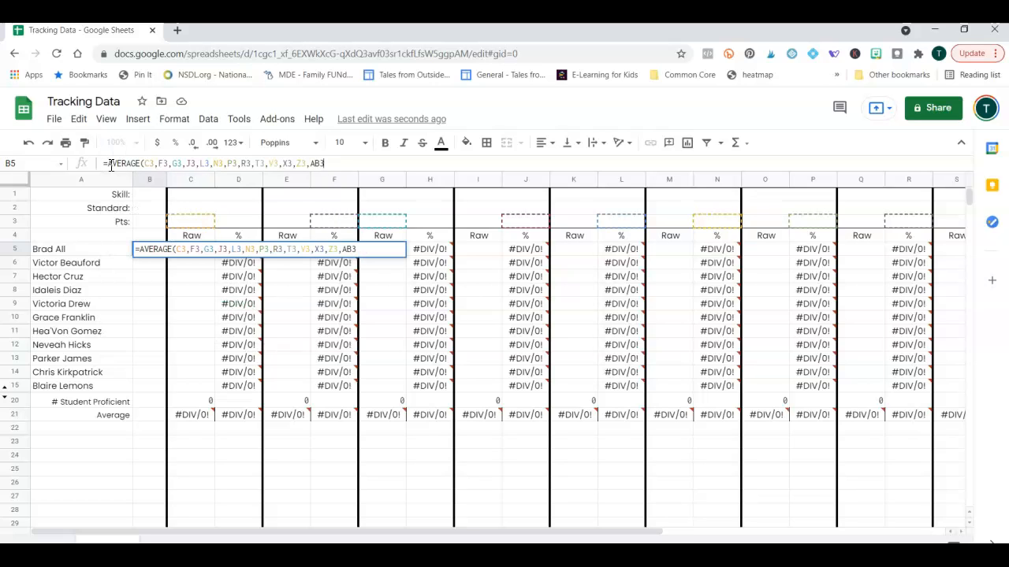
type(",Ad")
key("BackSpace")
type("D3)")
Commit the B5 AVERAGE formula and copy the Y:Z Raw/% pair into AA:AB.
key("Return")
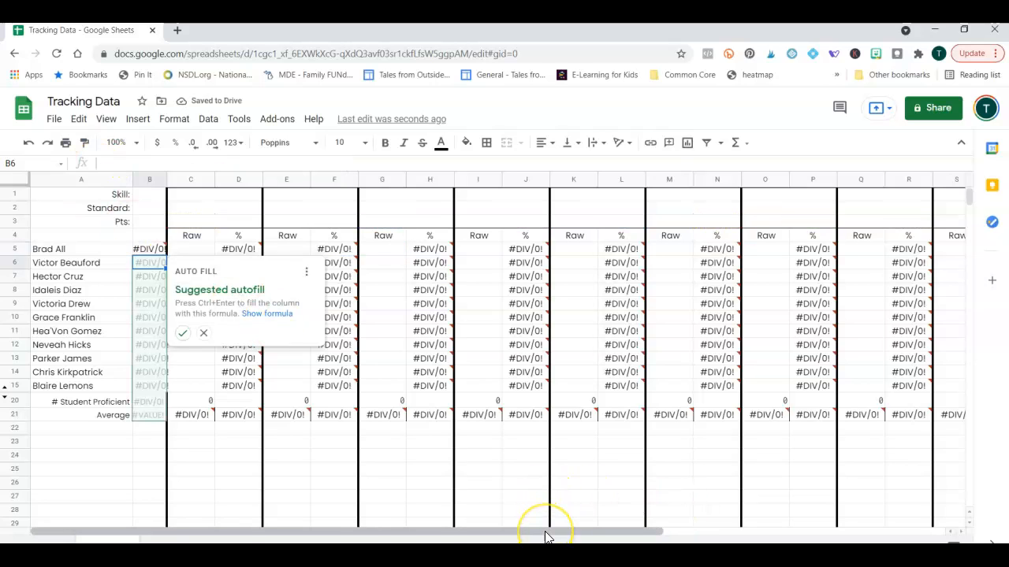
left_click_drag(547, 534, 864, 500)
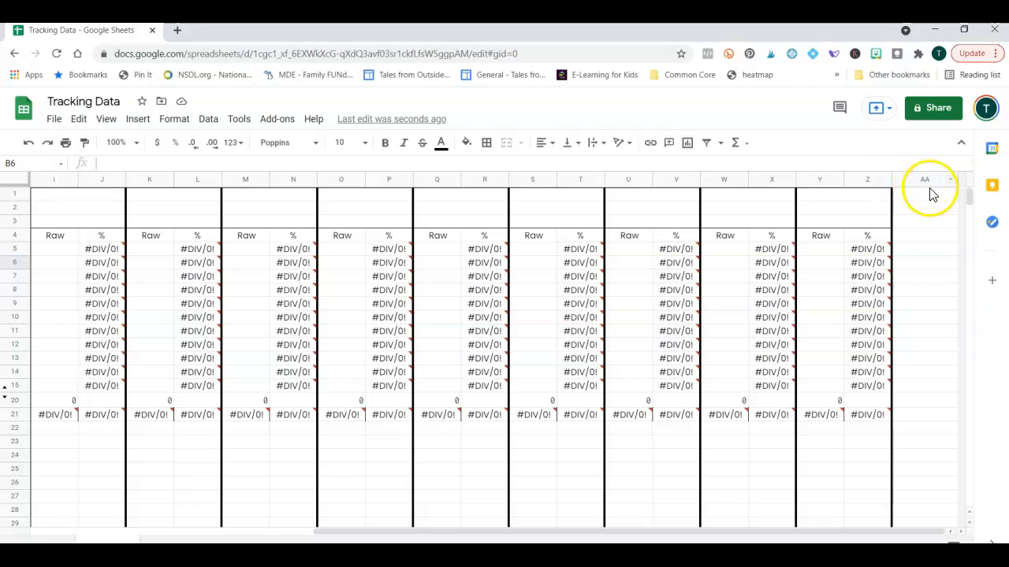
left_click_drag(817, 182, 907, 176)
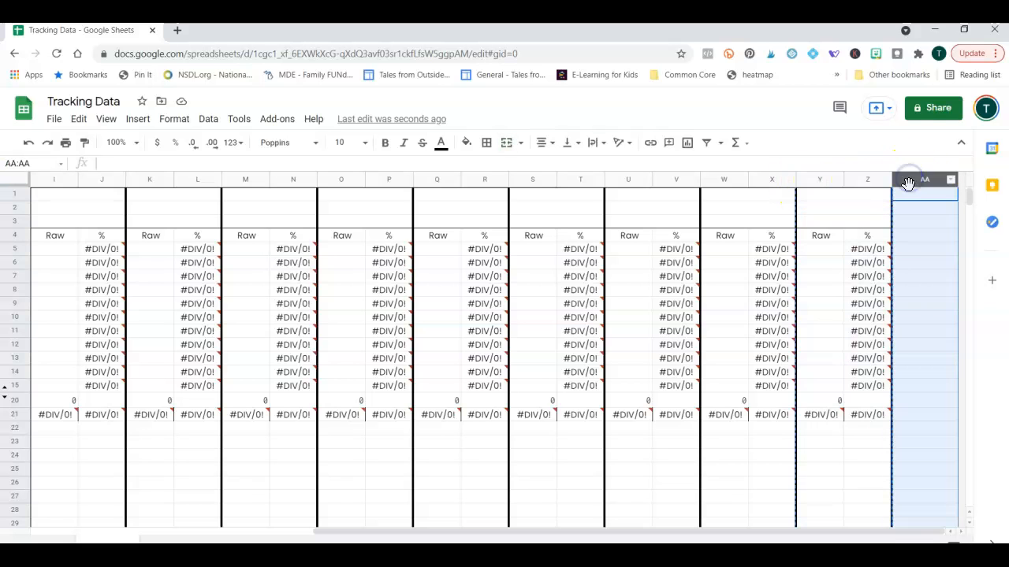
left_click_drag(766, 533, 822, 528)
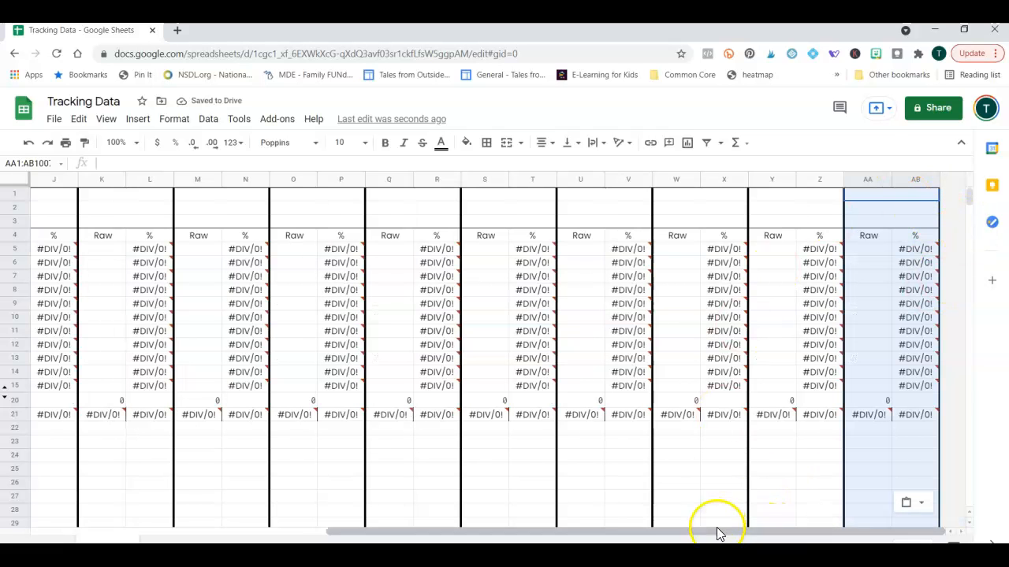
left_click_drag(717, 536, 410, 532)
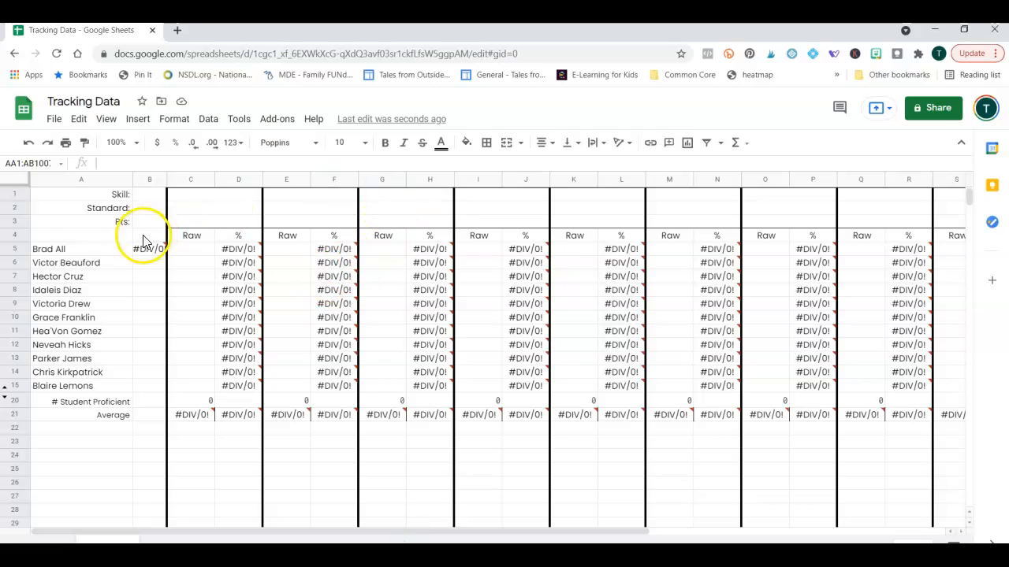
mouse_move(158, 253)
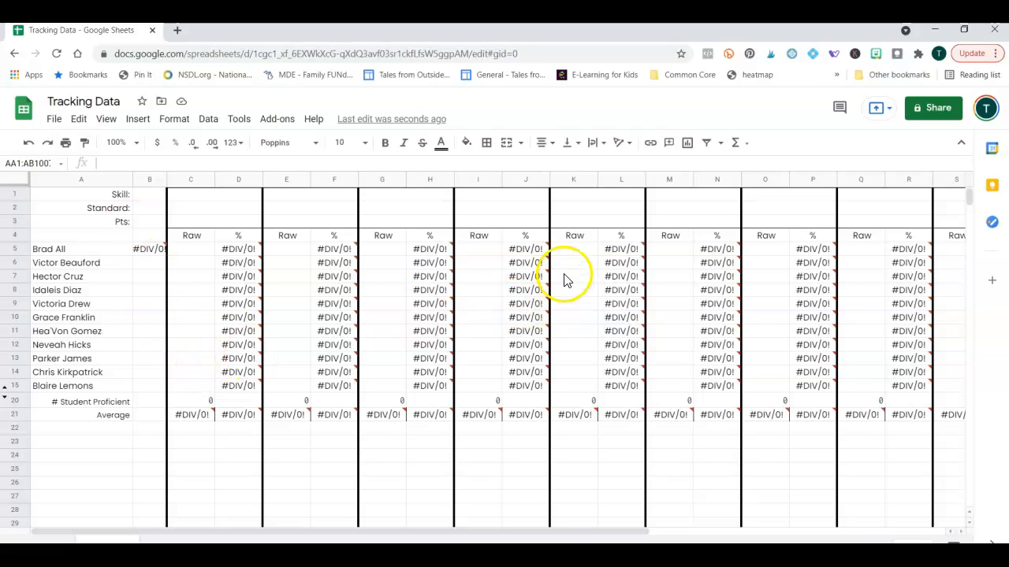
mouse_move(535, 290)
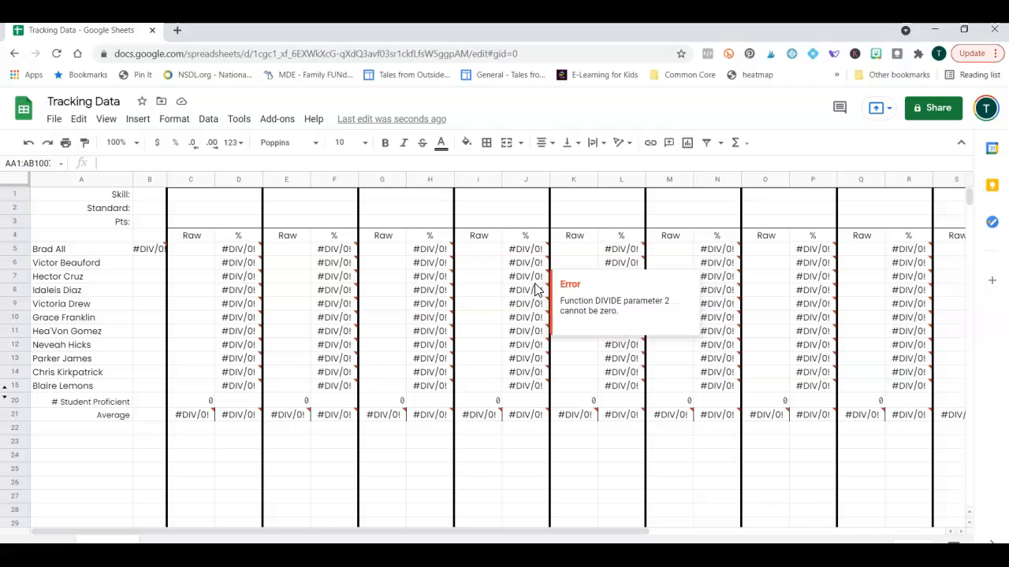